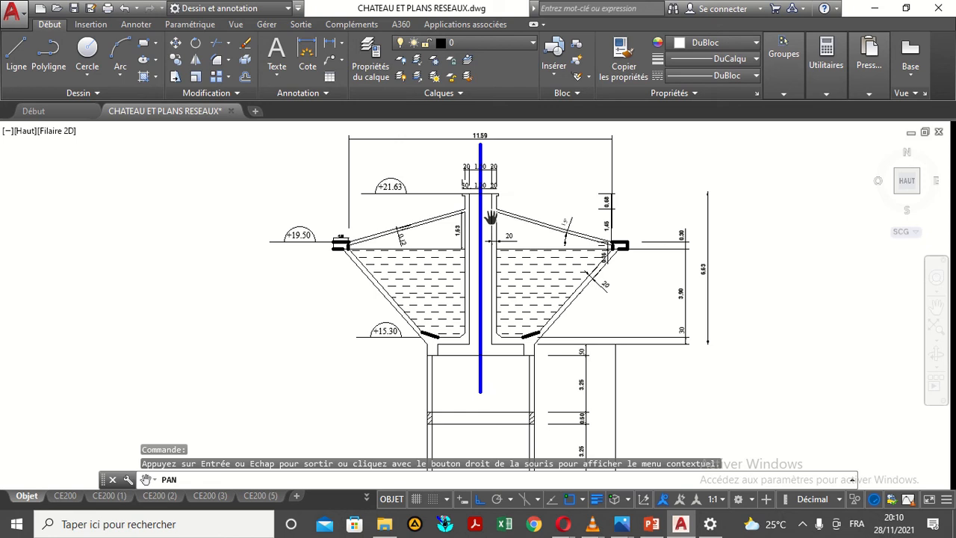
- Examine the water tower's formwork elevation, from the overall structure down to the tank section's dimensions and levels
scroll(491, 217, "down", 4)
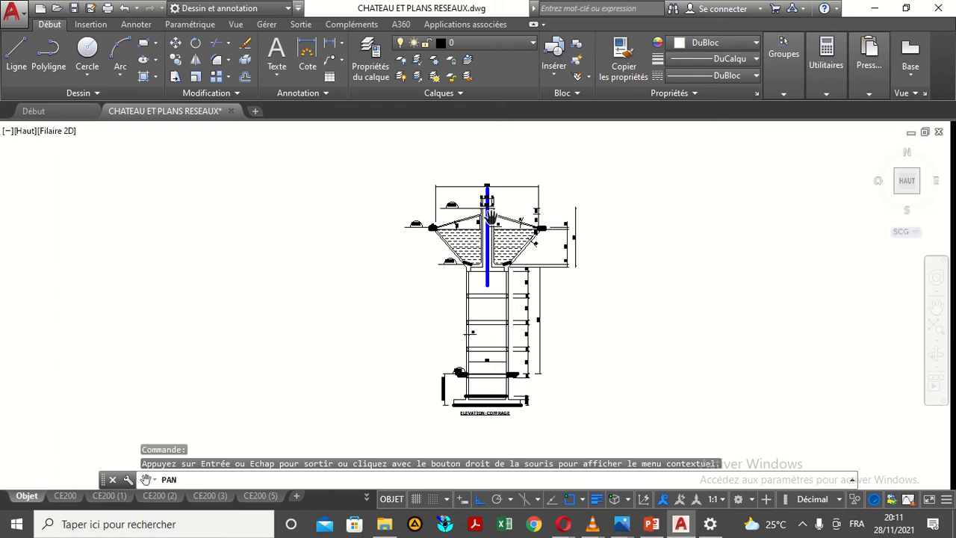
scroll(490, 216, "up", 2)
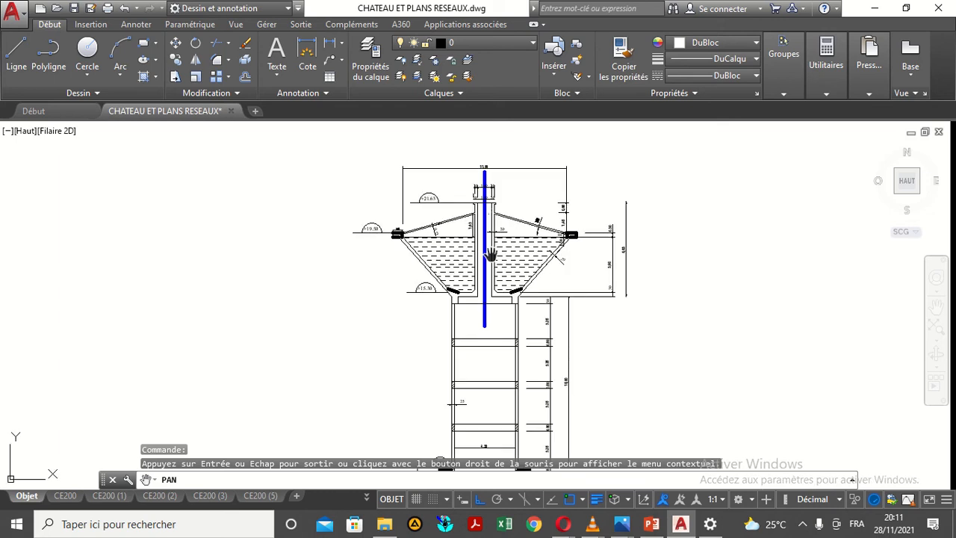
mouse_move(504, 396)
left_mouse_down()
mouse_move(360, 260)
mouse_move(407, 334)
left_mouse_up()
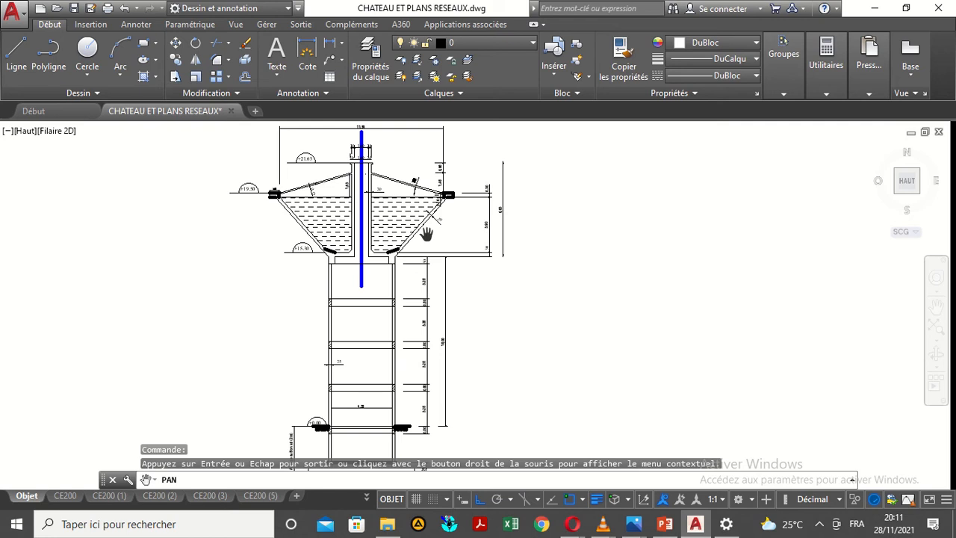
left_click_drag(425, 235, 487, 278)
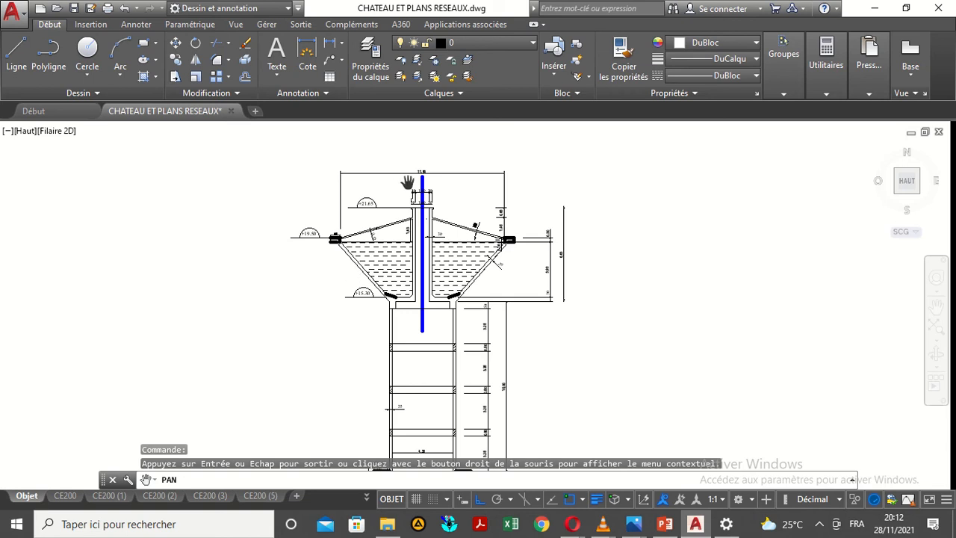
scroll(404, 178, "up", 4)
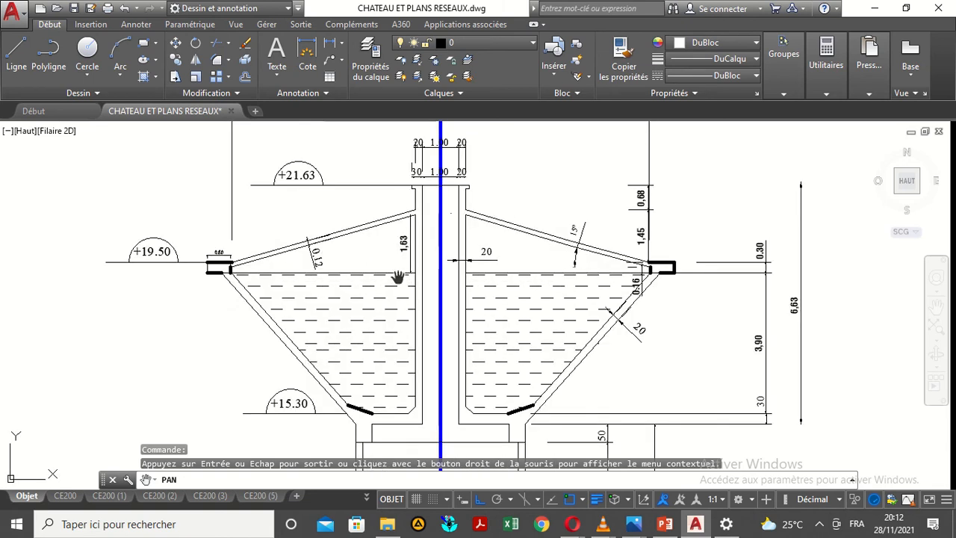
left_click_drag(452, 246, 453, 208)
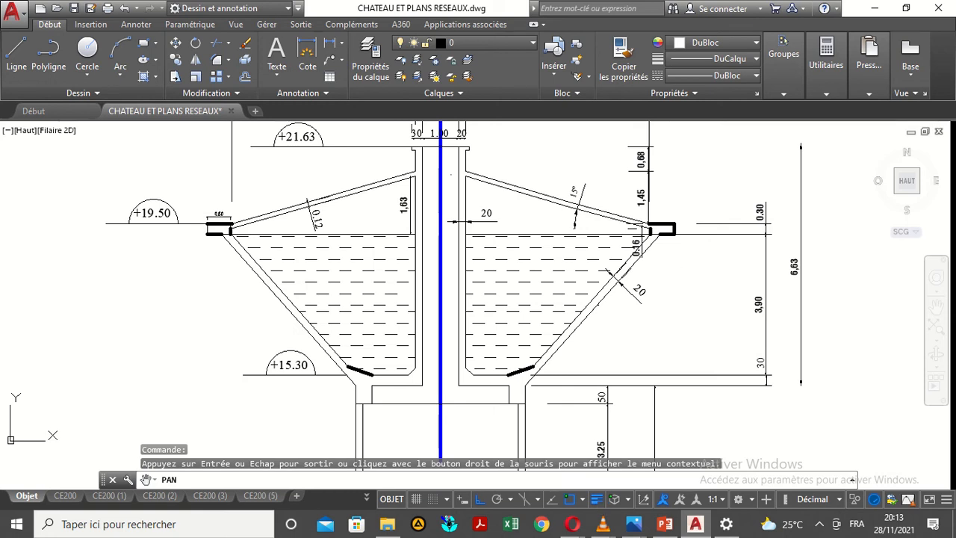
- Switch to Autodesk Robot Structural Analysis Professional and start a new shell study project (Etude d'une Coque)
left_click(874, 8)
left_click(876, 7)
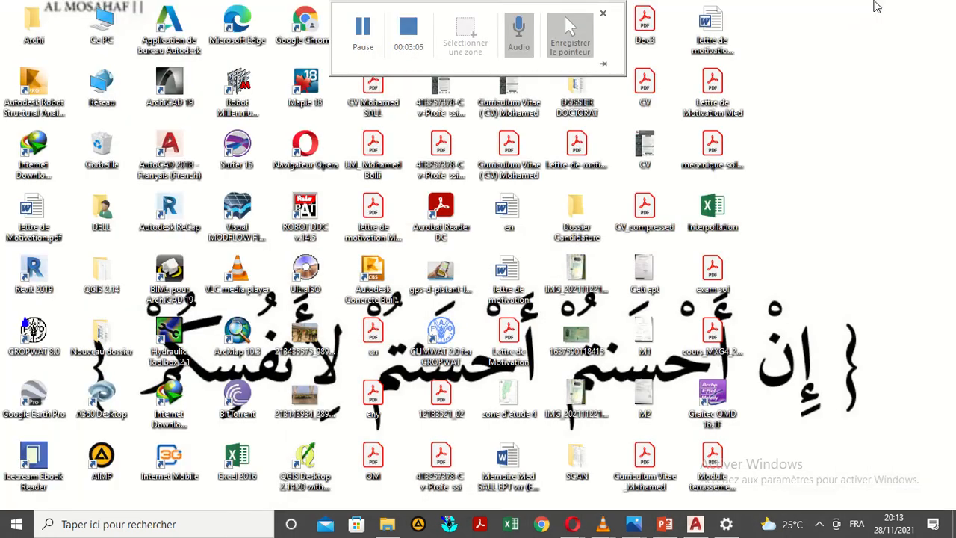
double_click(57, 91)
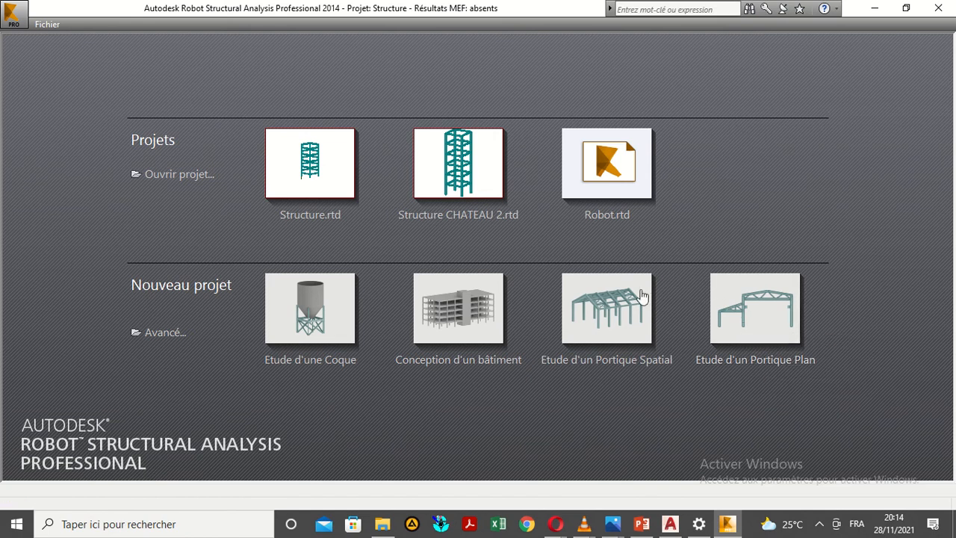
left_click(335, 322)
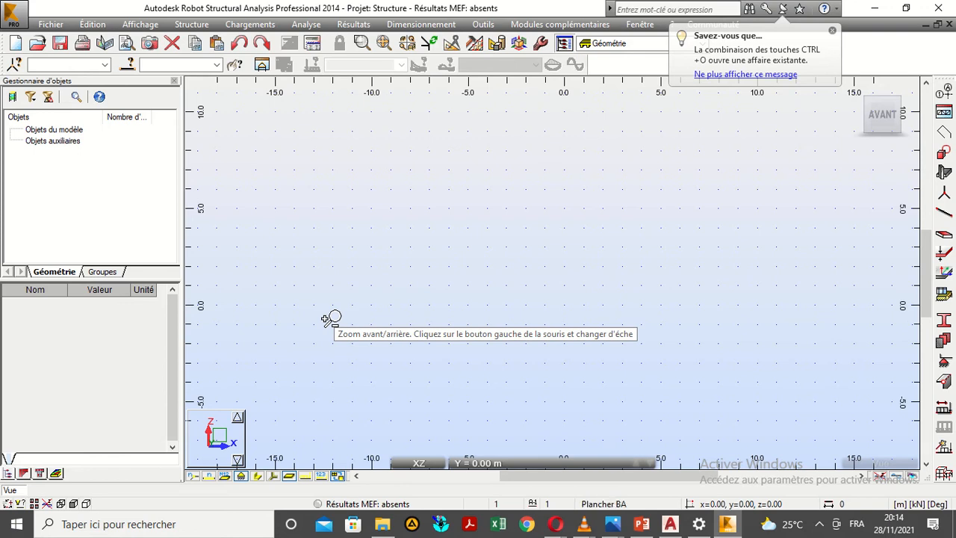
- Open the job preferences at the dimension units and keep m as the unit for the structure's dimensions
mouse_move(481, 21)
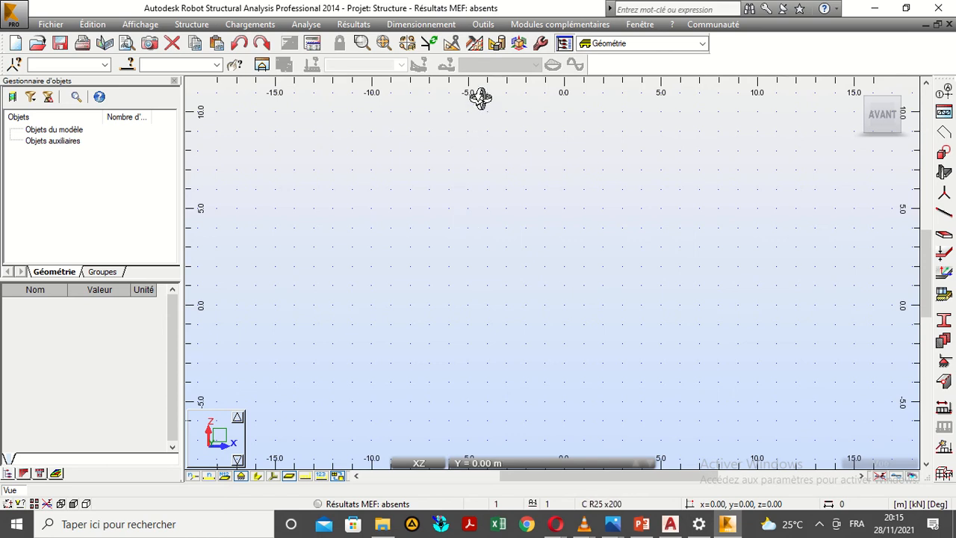
left_click(484, 25)
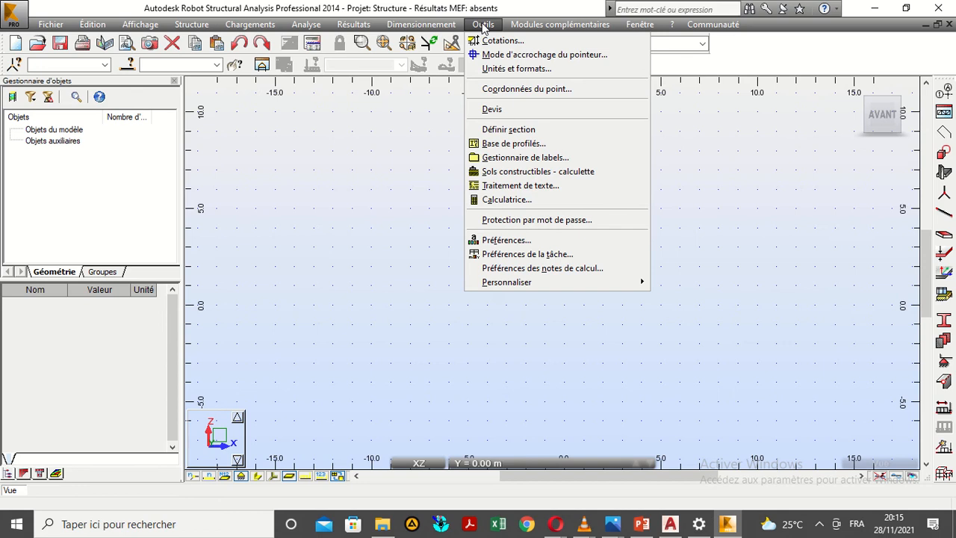
left_click(496, 254)
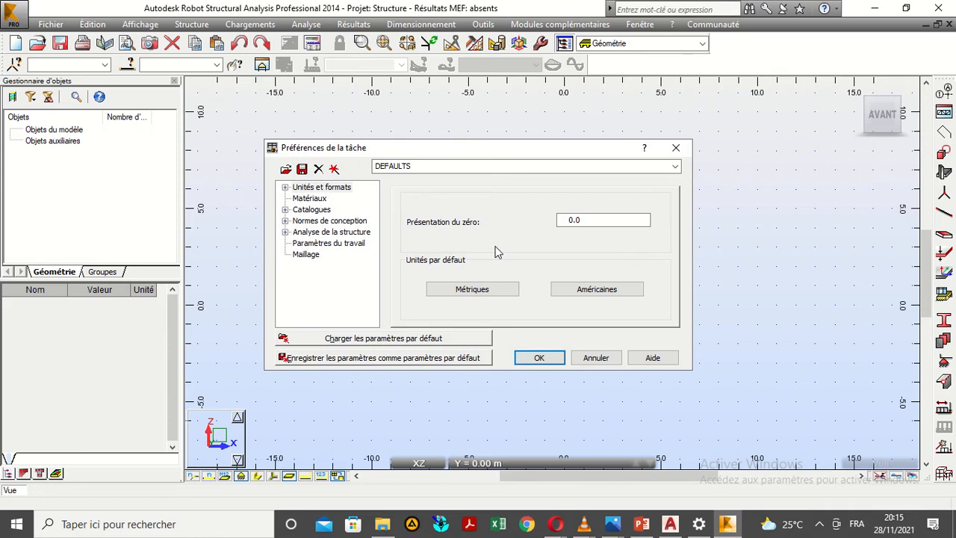
left_click(285, 187)
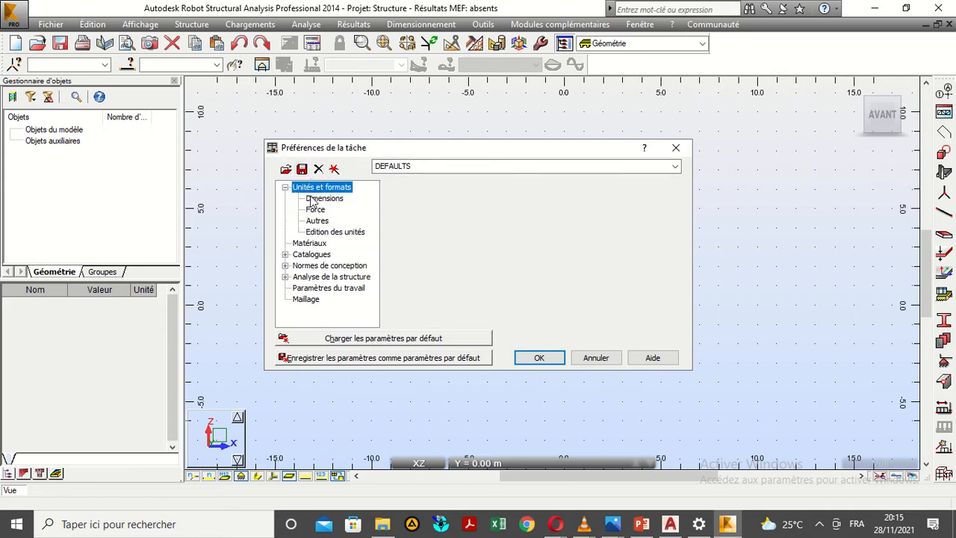
left_click(314, 198)
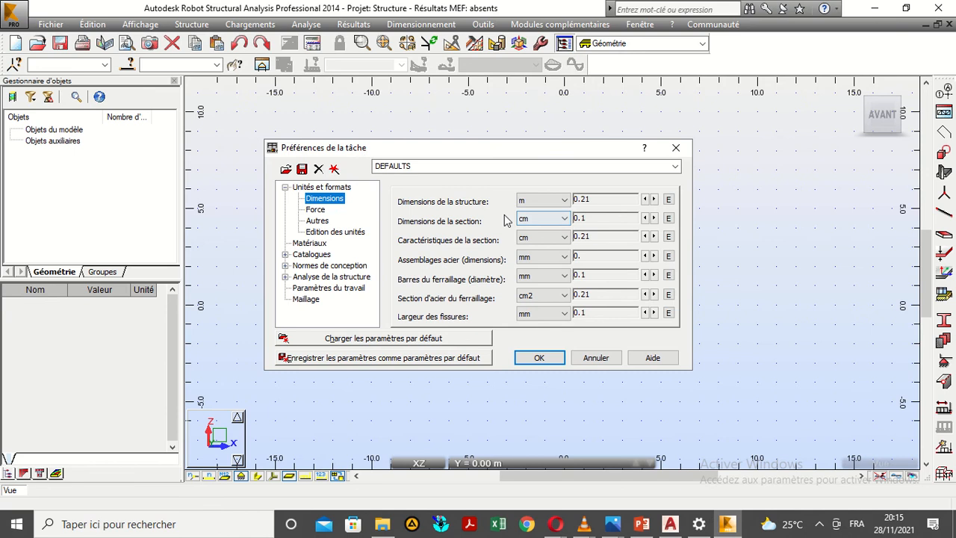
left_click(557, 201)
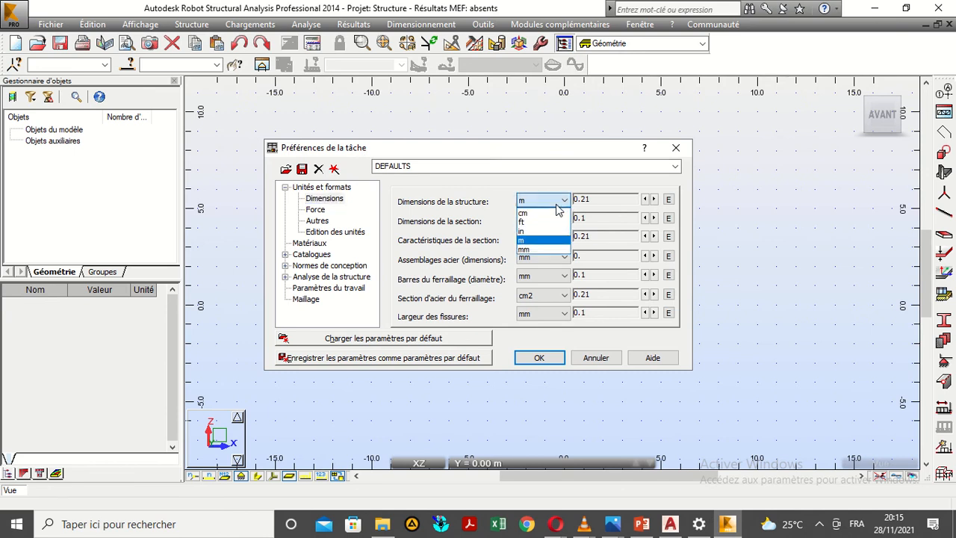
left_click(556, 203)
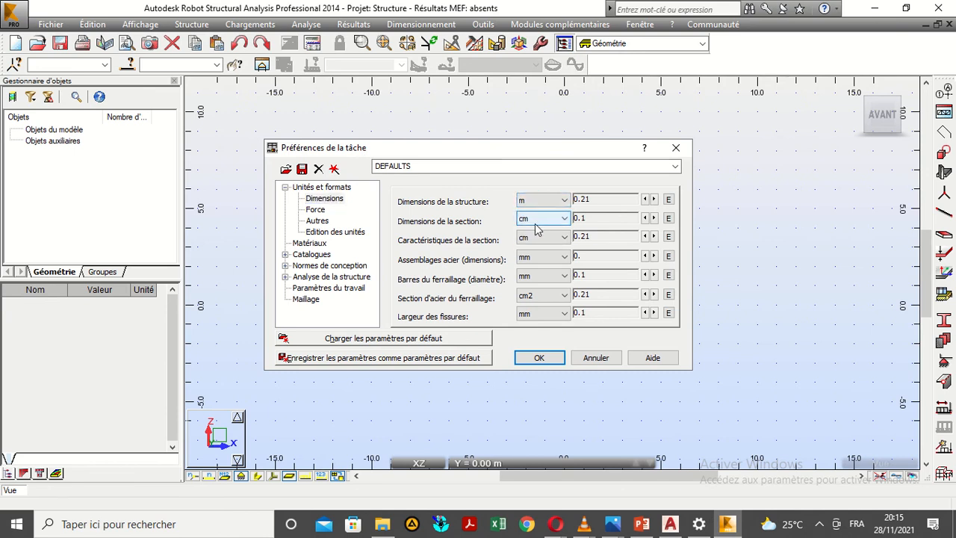
- Set the units of both the section dimensions and the section characteristics to cm
left_click(540, 223)
left_click(542, 222)
left_click(544, 223)
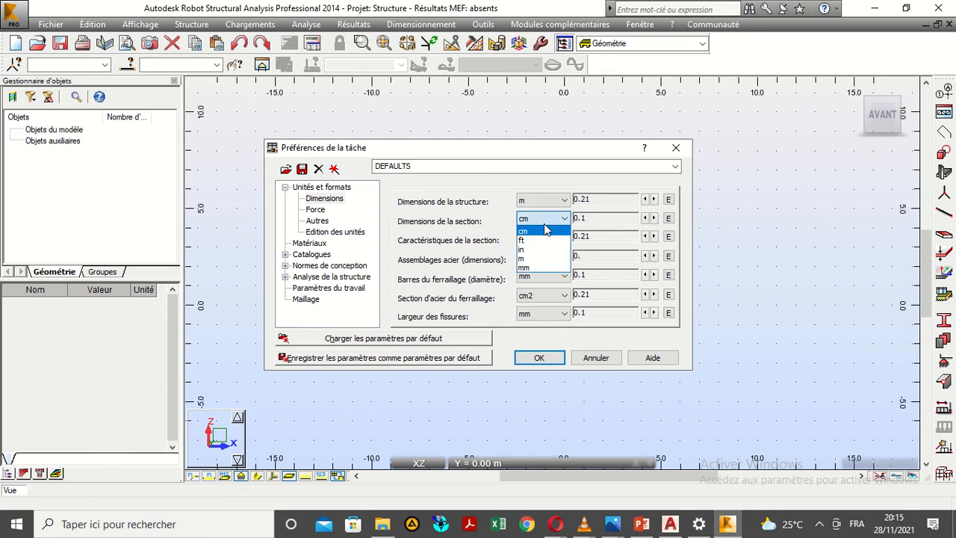
left_click(546, 230)
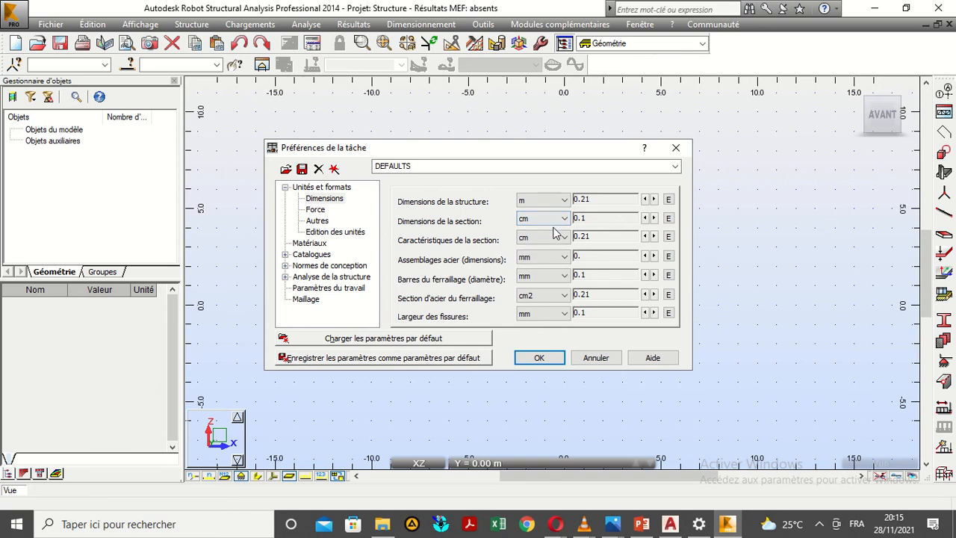
left_click(566, 237)
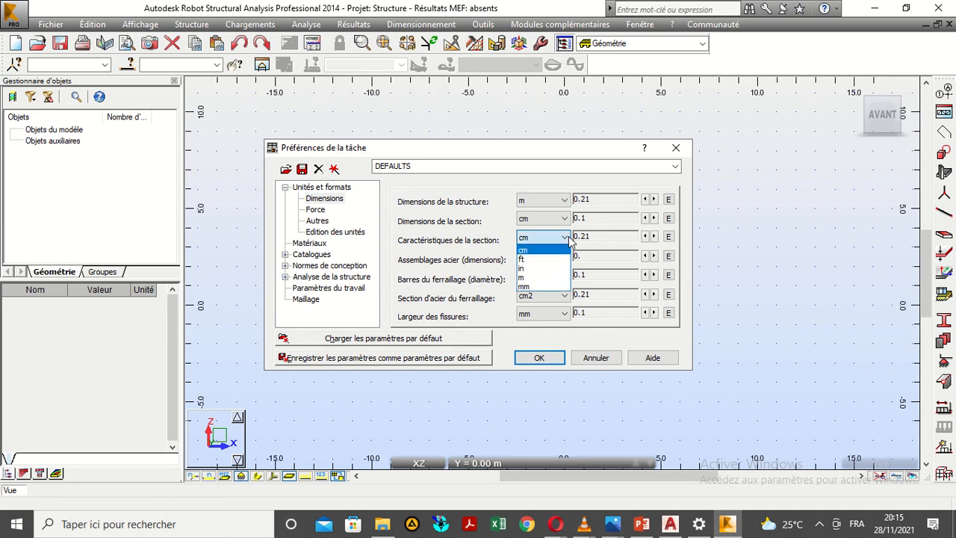
left_click(549, 249)
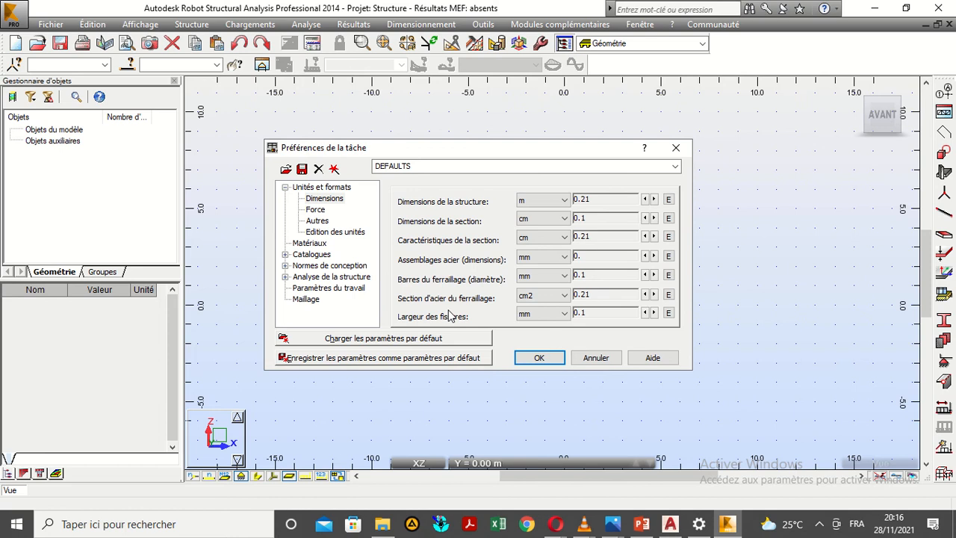
- Review the force unit choices in the job preferences, keeping kN
left_click(315, 210)
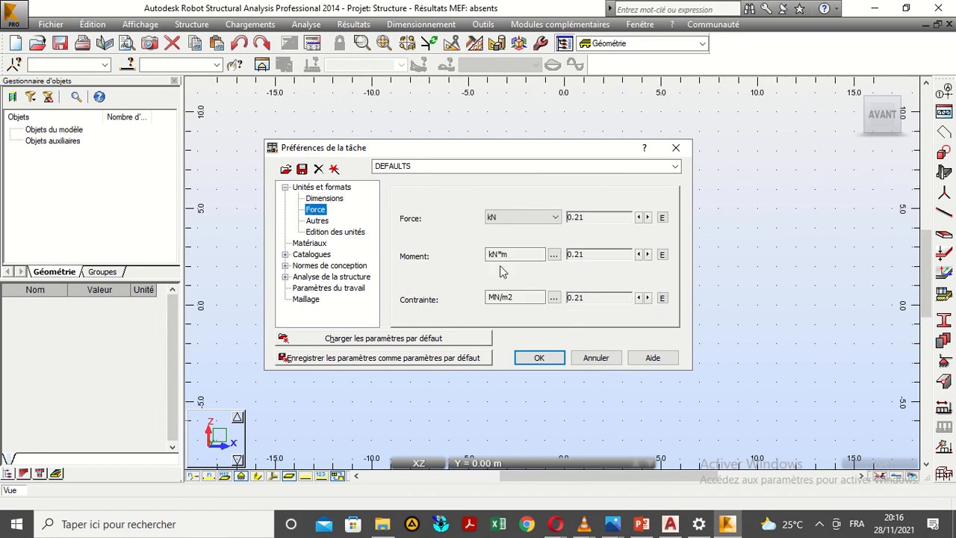
left_click(557, 217)
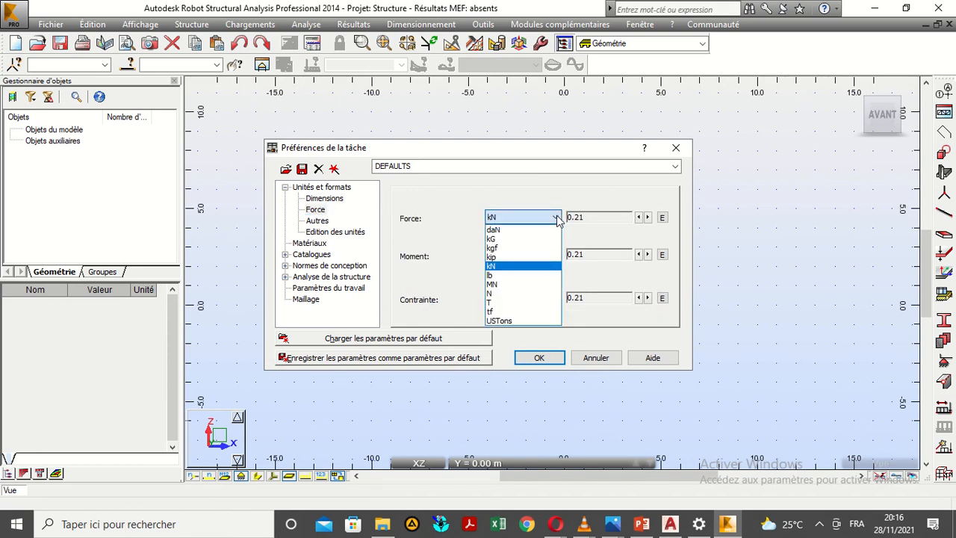
left_click(556, 217)
left_click(556, 217)
left_click(556, 217)
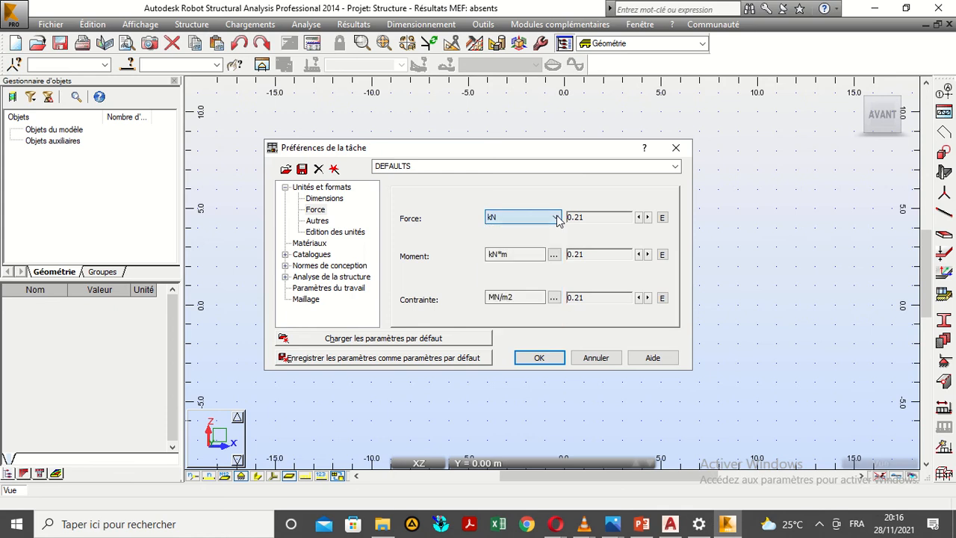
left_click(556, 218)
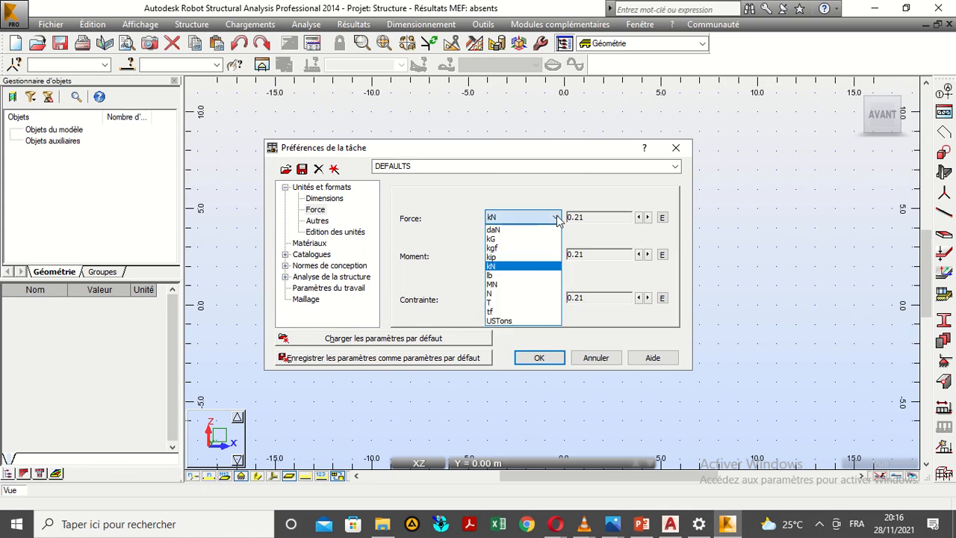
left_click(556, 217)
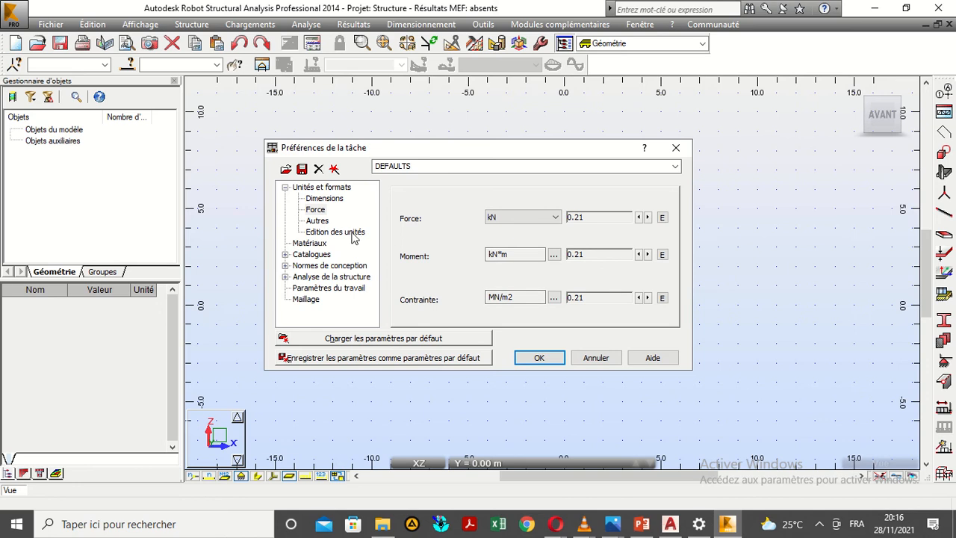
- Check the other units in the job preferences, including the linear displacement unit
left_click(317, 222)
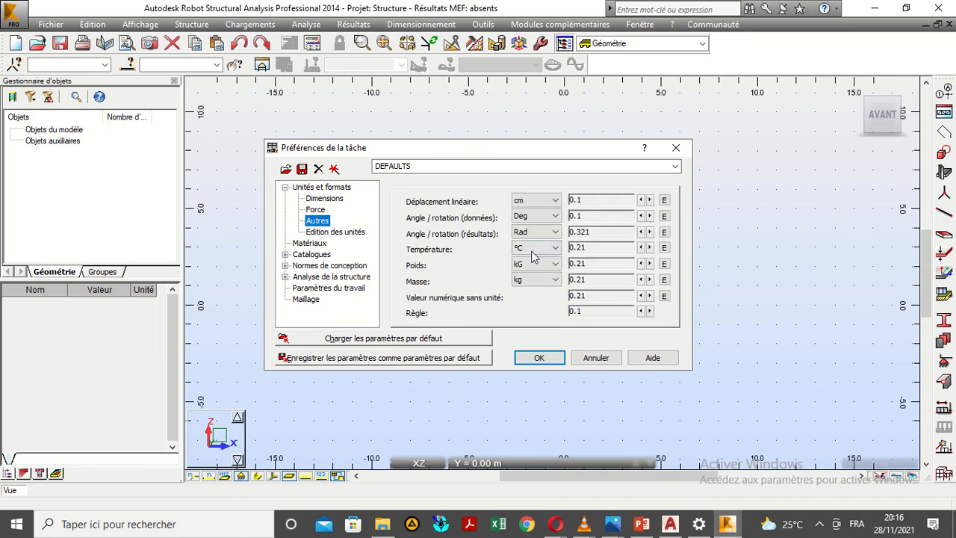
left_click(551, 201)
left_click(551, 200)
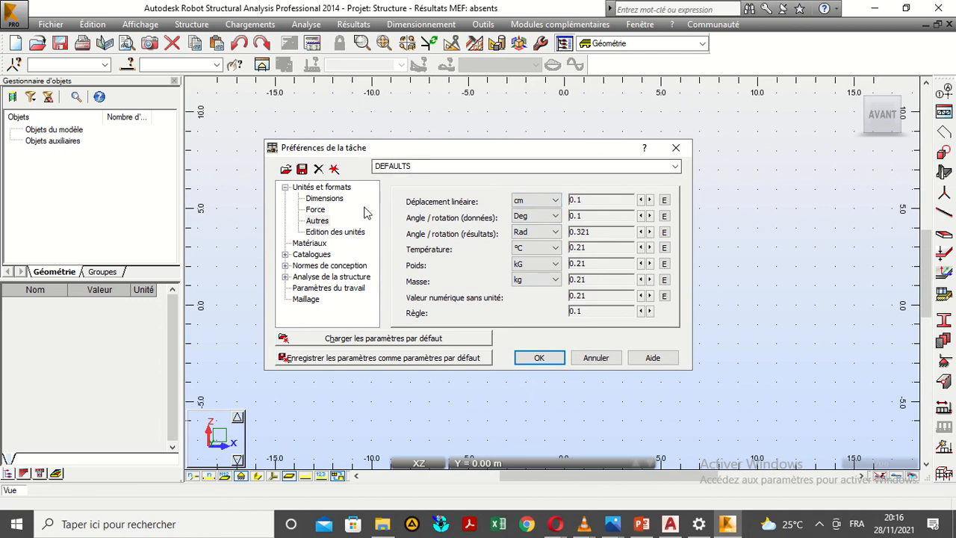
- In the material preferences, keep ACIER as the primary steel and select BETON25 as the primary concrete
left_click(306, 244)
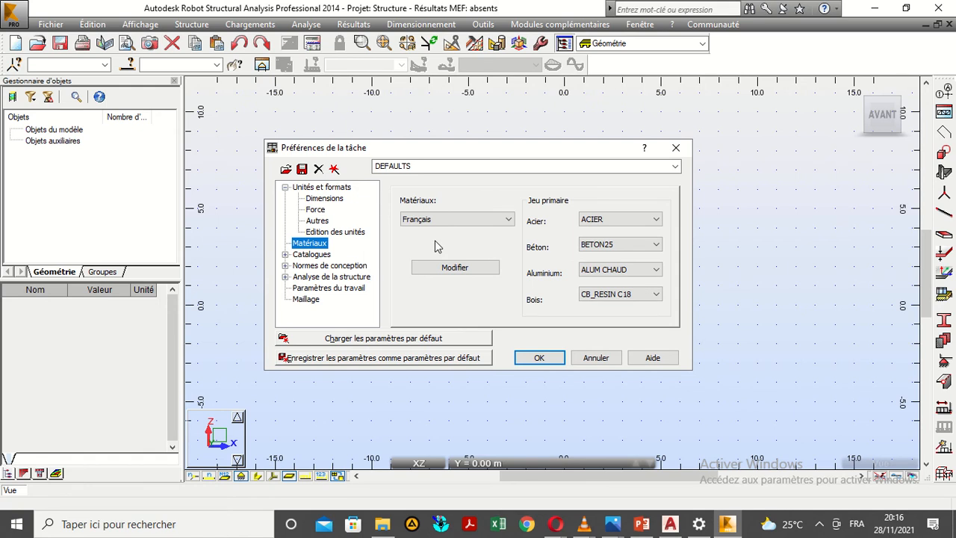
left_click(613, 220)
left_click(612, 220)
left_click(613, 219)
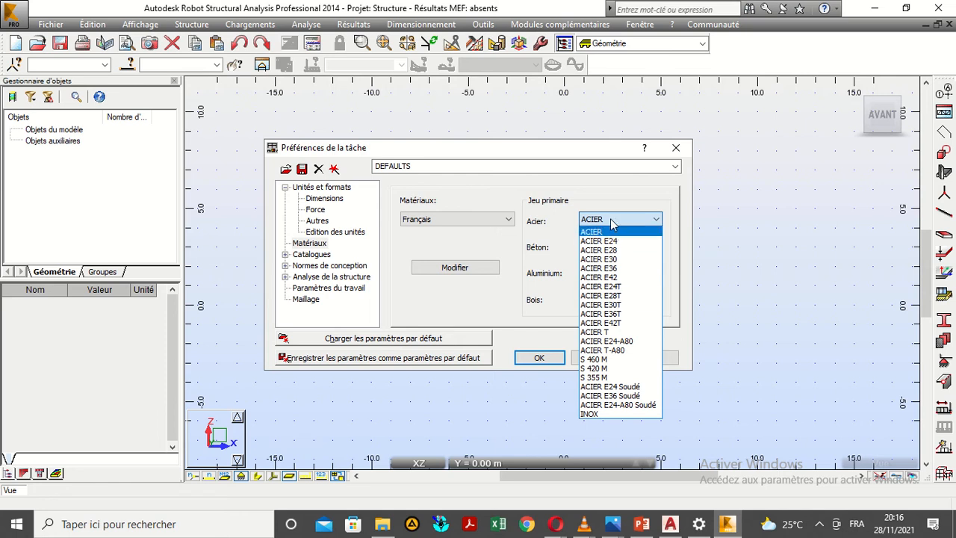
left_click(613, 220)
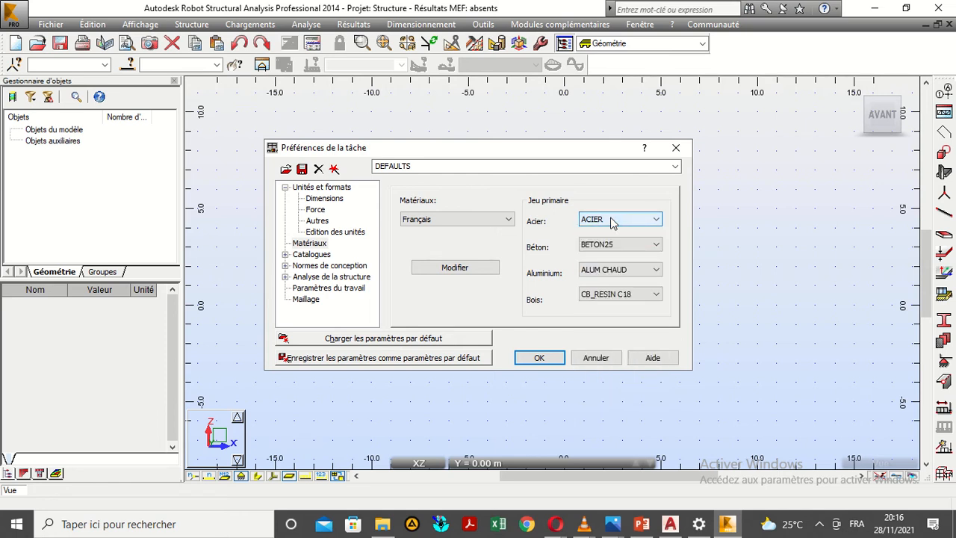
left_click(610, 219)
left_click(610, 219)
left_click(610, 219)
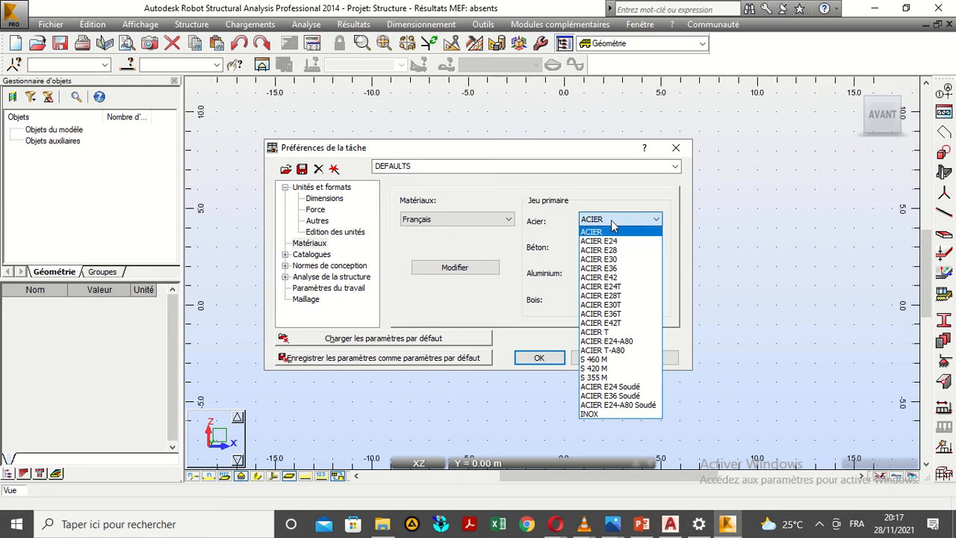
left_click(611, 221)
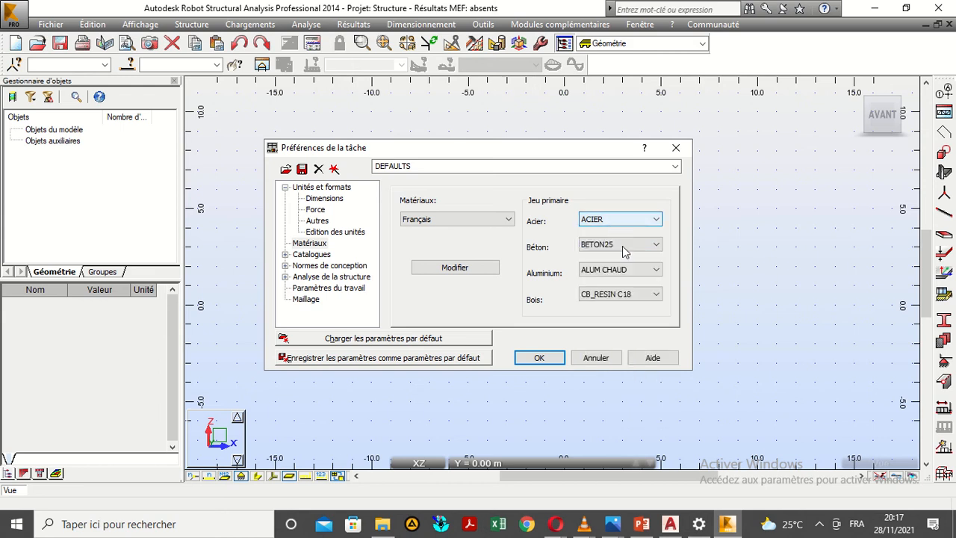
left_click(623, 250)
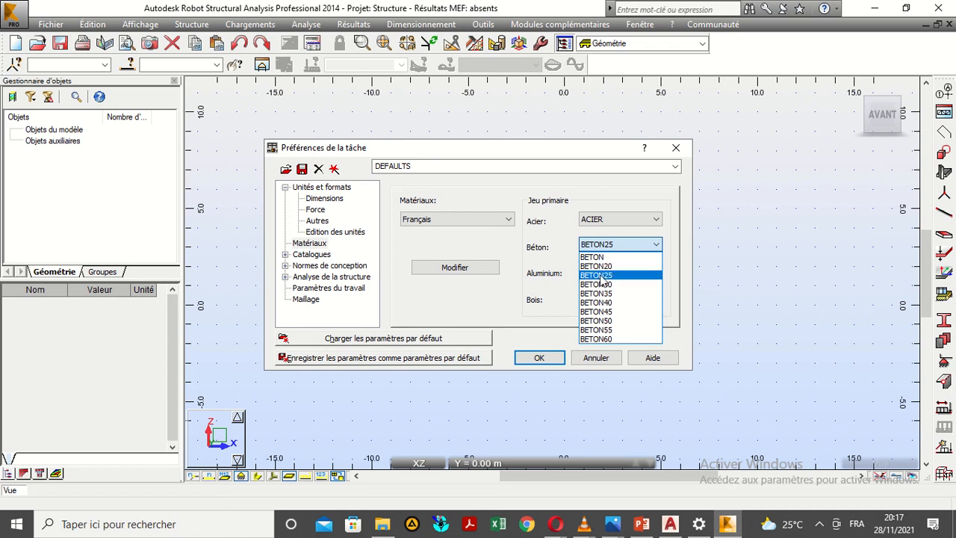
left_click(600, 277)
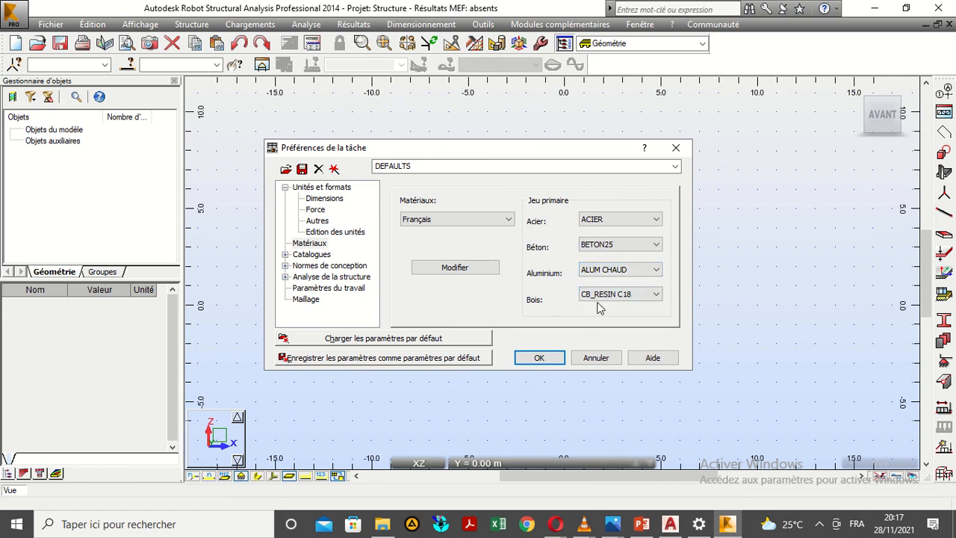
- Review the steel and timber profile catalogues listed in the job preferences
left_click(284, 255)
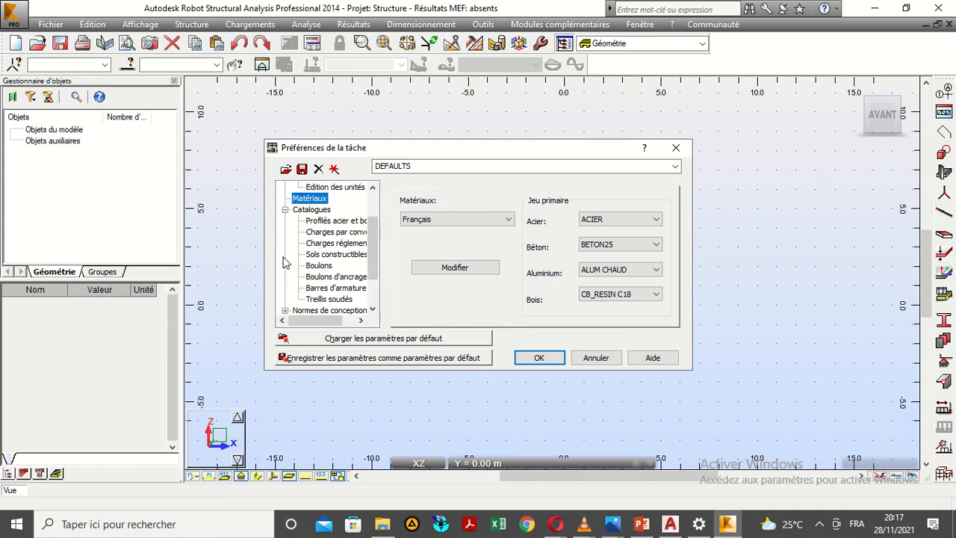
left_click(334, 222)
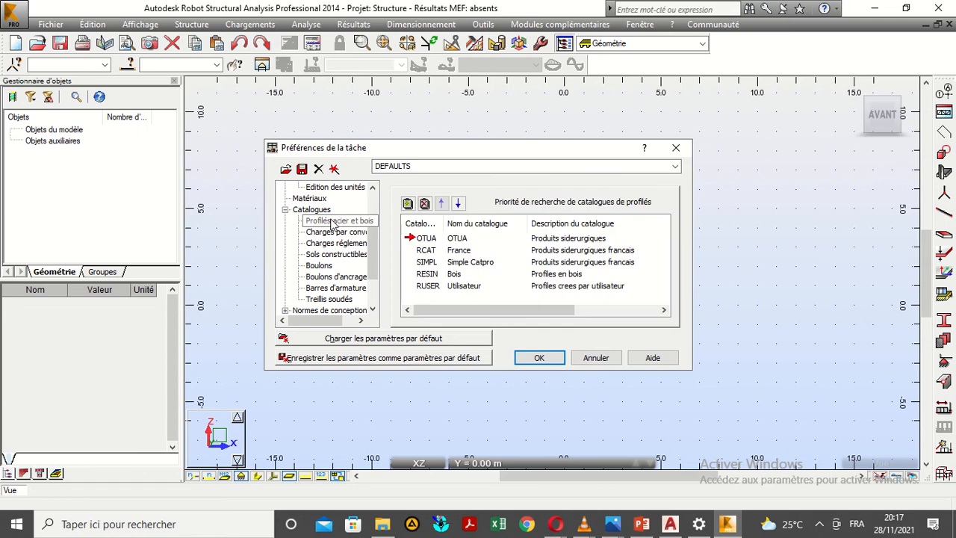
left_click(284, 210)
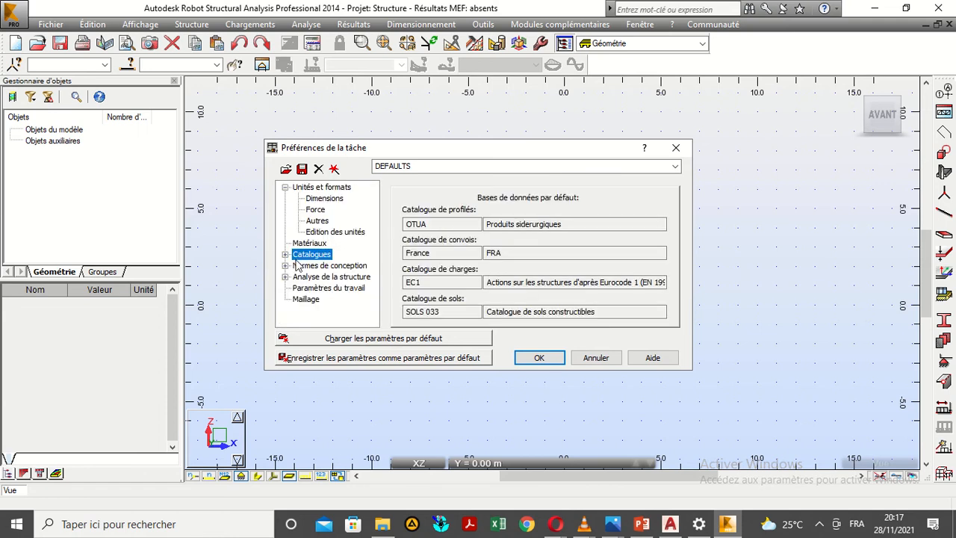
- In the design code preferences for loads, set the load combination code (Pondérations) to BAEL 91
left_click(285, 265)
left_click(314, 277)
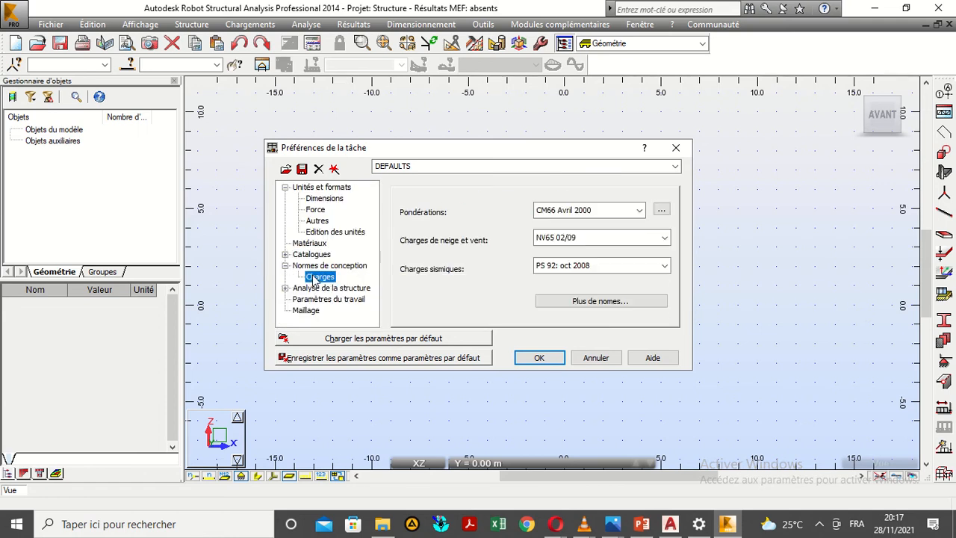
left_click(640, 210)
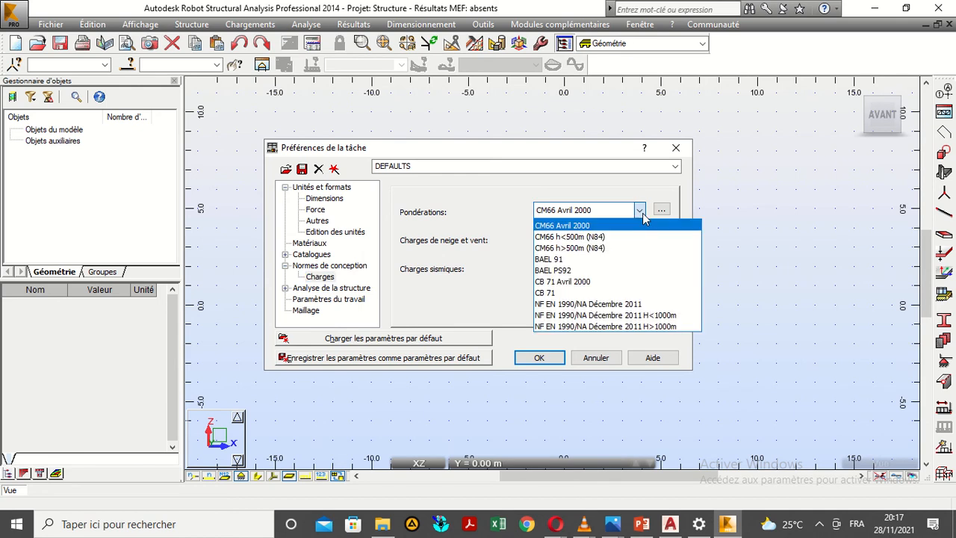
left_click(577, 263)
left_click(637, 211)
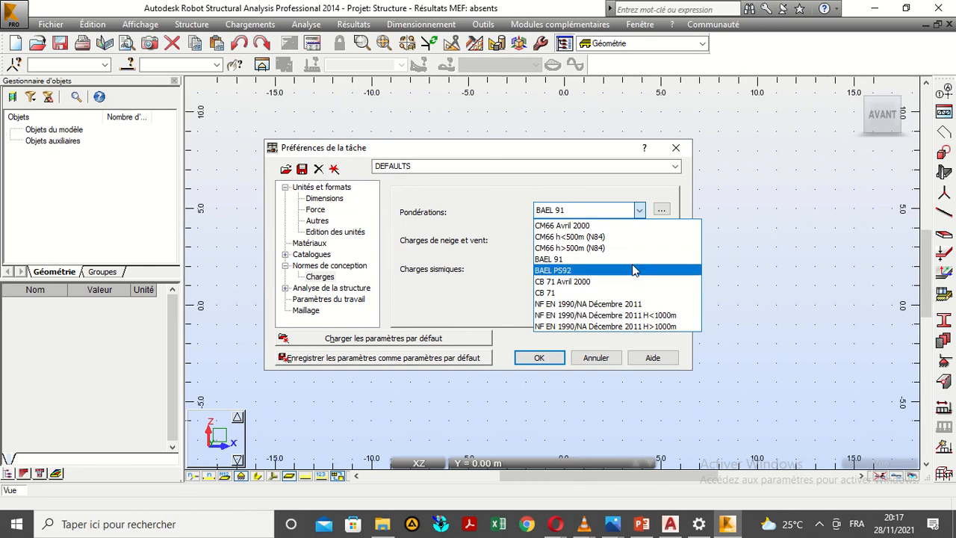
left_click(609, 259)
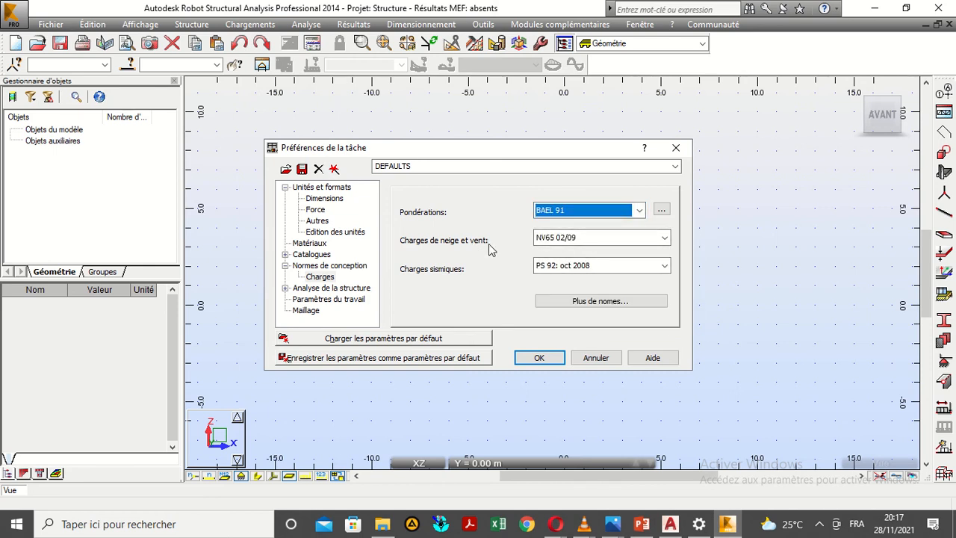
- Check the snow and wind code and the seismic code, keeping NV65 02/09 and PS 92: oct 2008
left_click(664, 238)
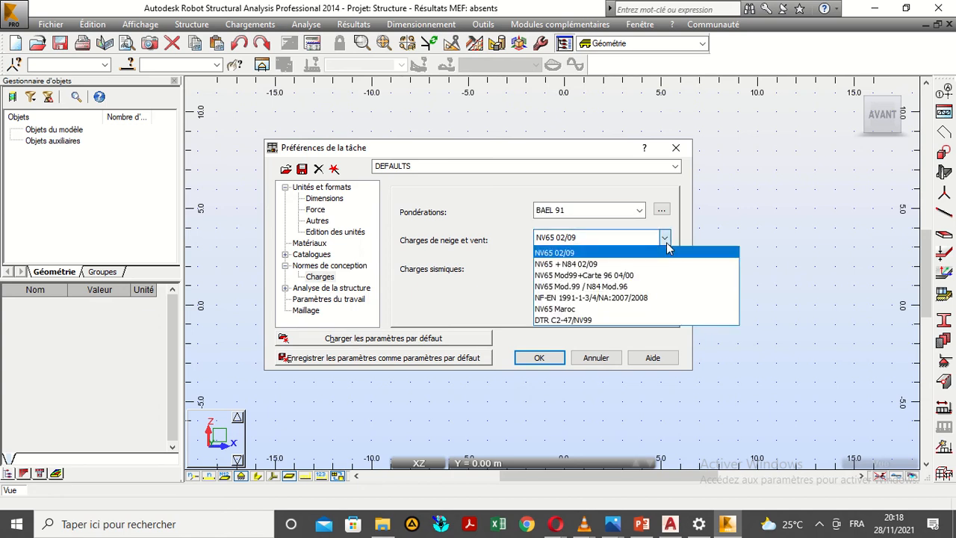
left_click(666, 245)
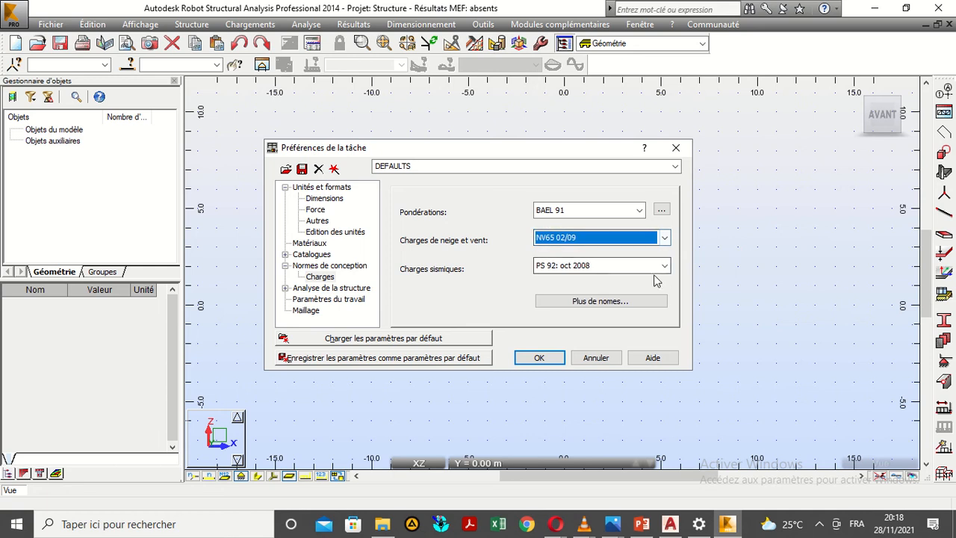
left_click(664, 268)
left_click(664, 275)
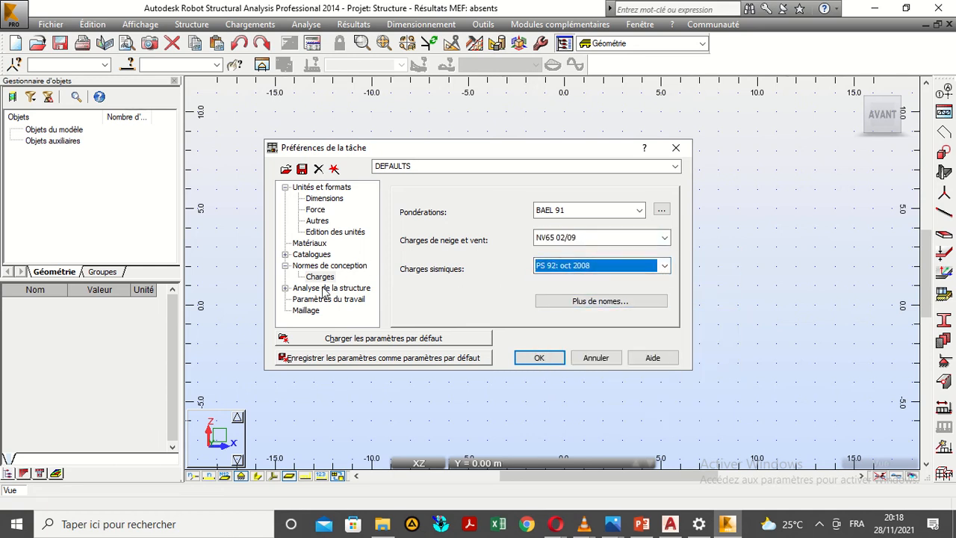
- Review the structure analysis, work parameter and meshing preferences, and accept the job preferences
left_click(285, 288)
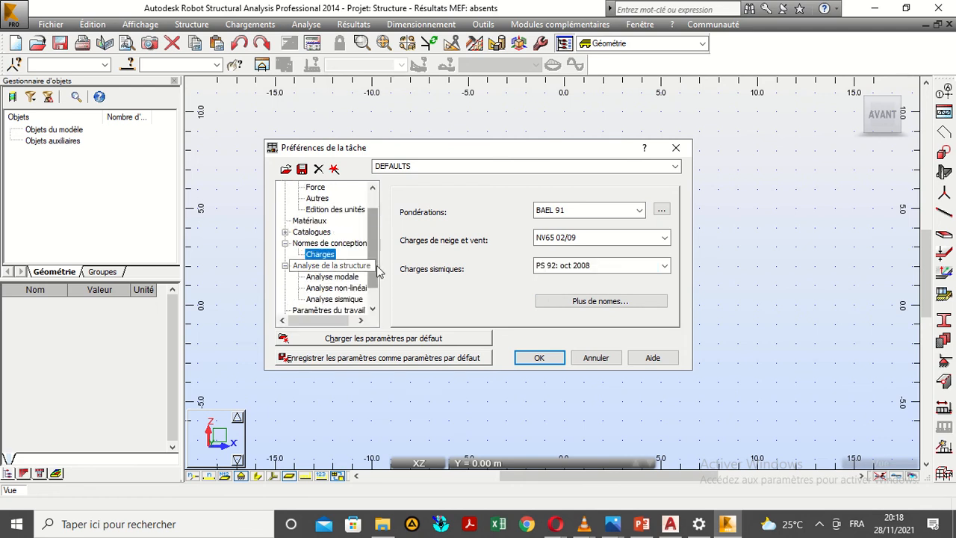
left_click_drag(375, 266, 367, 283)
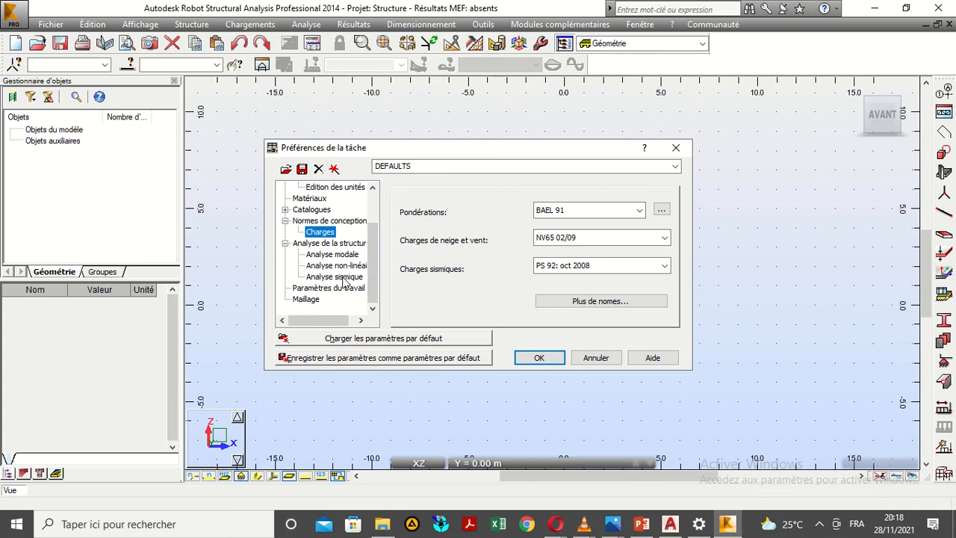
left_click(297, 290)
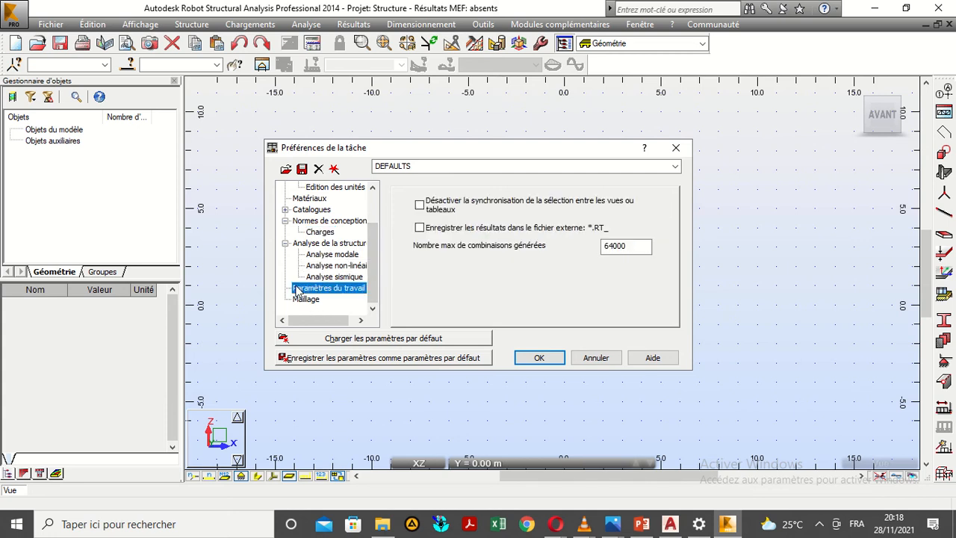
left_click(297, 299)
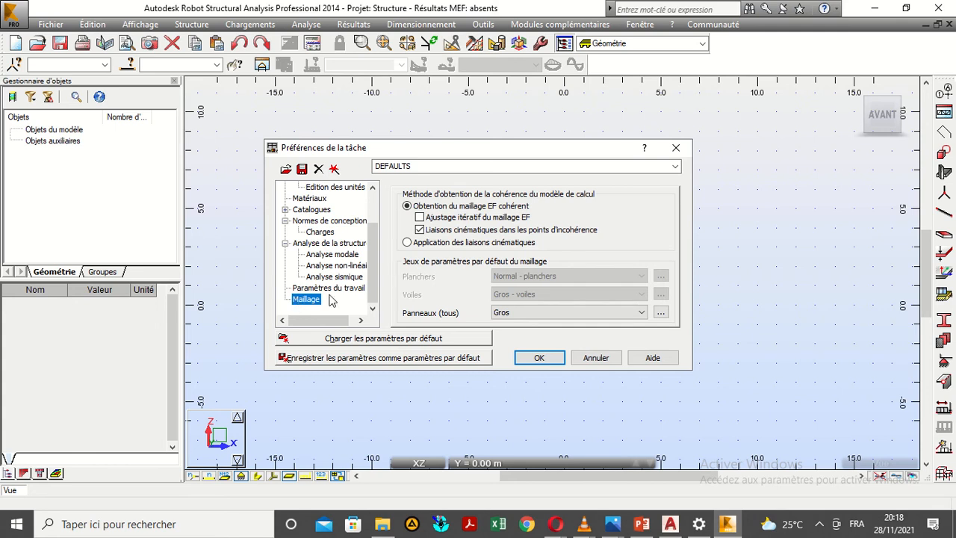
left_click(539, 358)
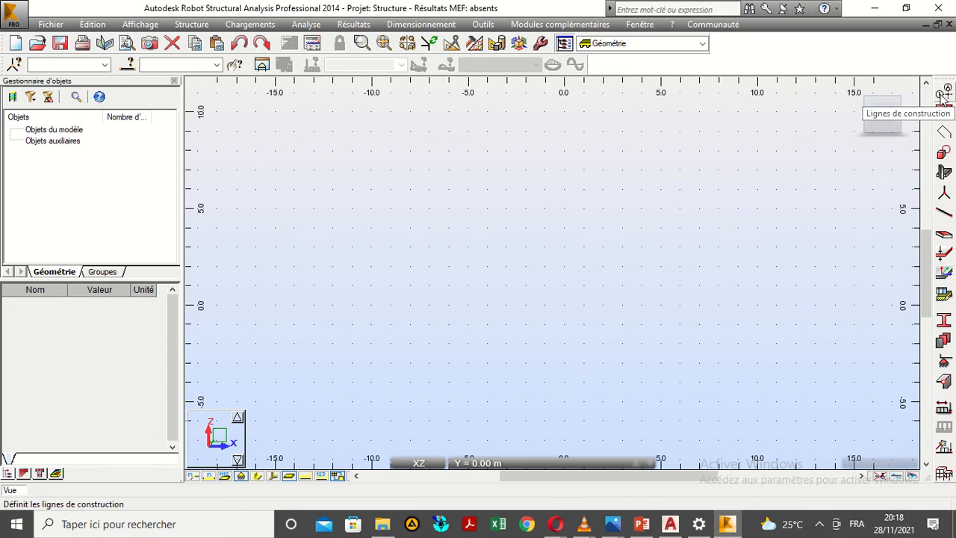
- Start defining construction lines and switch them to the cylindrical system
left_click(944, 93)
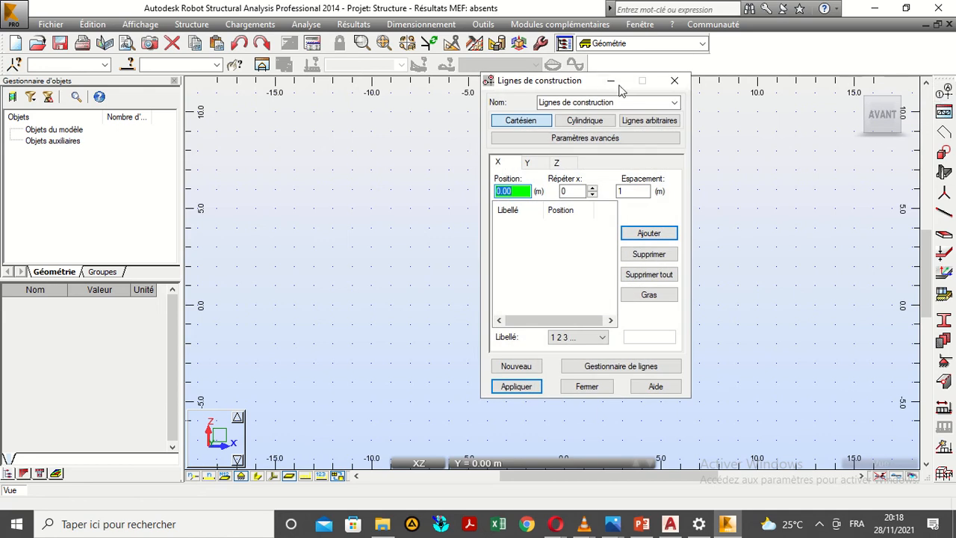
left_click(591, 124)
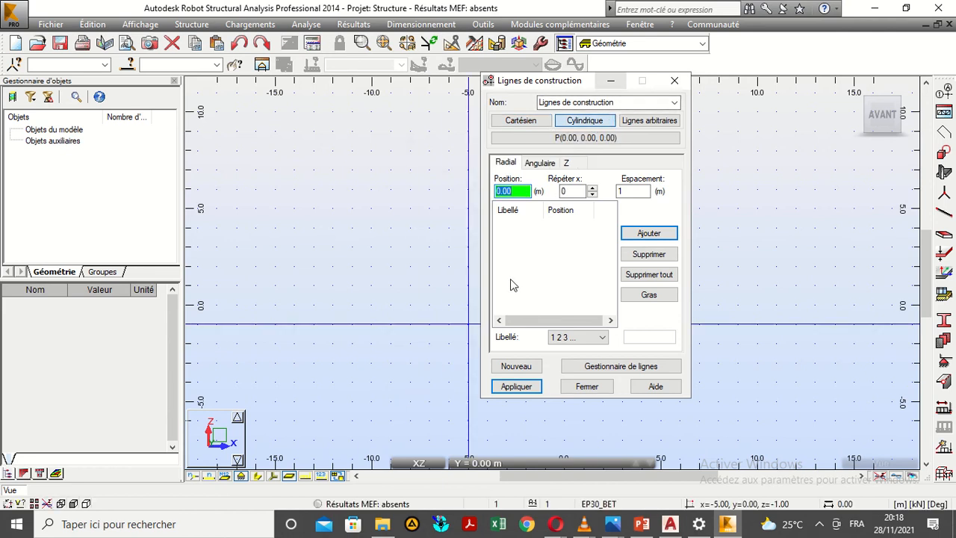
mouse_move(398, 9)
left_click(364, 36)
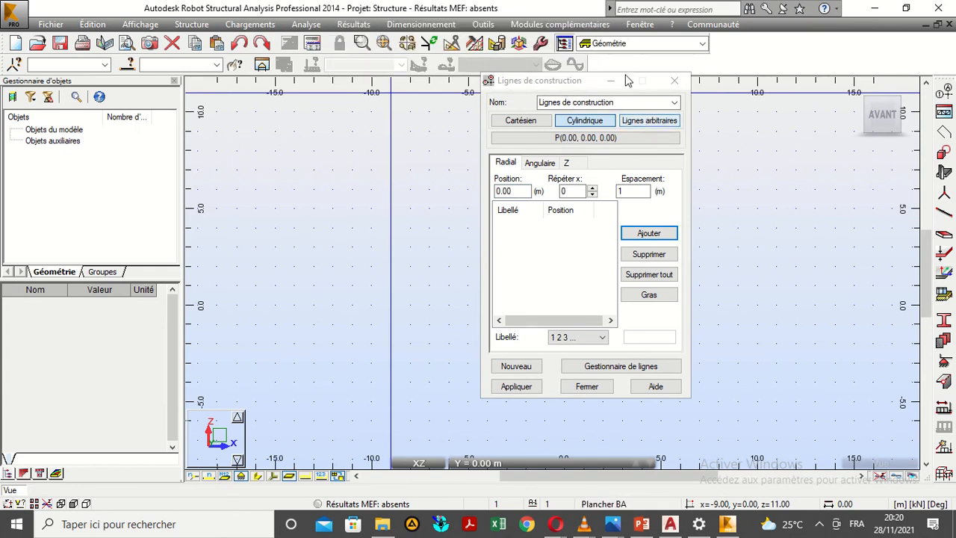
- Open Paint and draw a small closed ring freehand in the upper part of the blank canvas
left_click(234, 522)
type("paint")
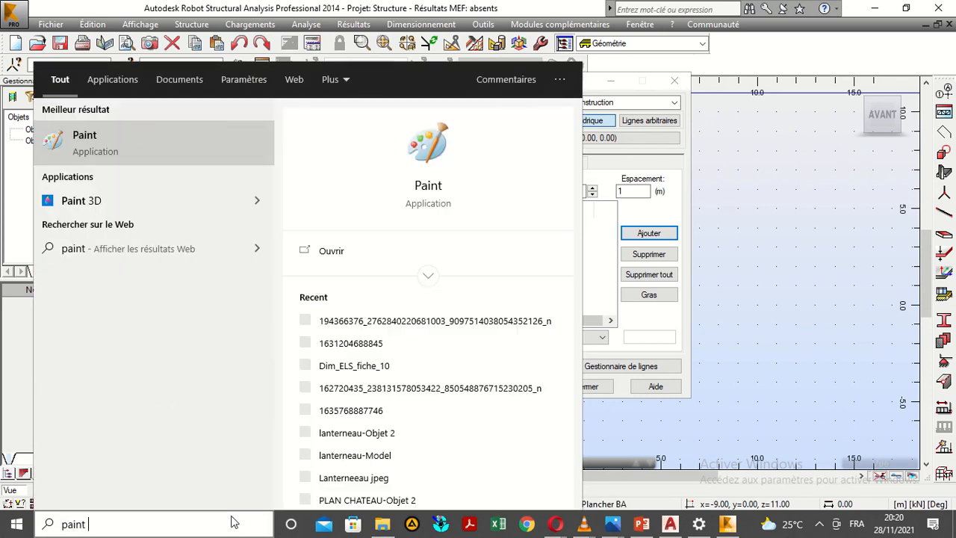
left_click(209, 153)
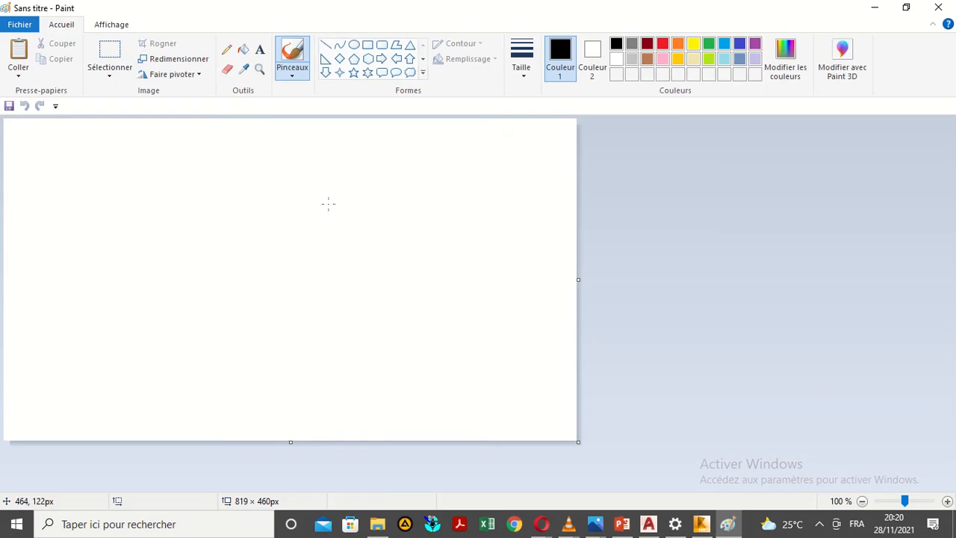
mouse_move(253, 177)
left_mouse_down()
mouse_move(215, 198)
mouse_move(227, 213)
mouse_move(273, 199)
mouse_move(252, 181)
left_mouse_up()
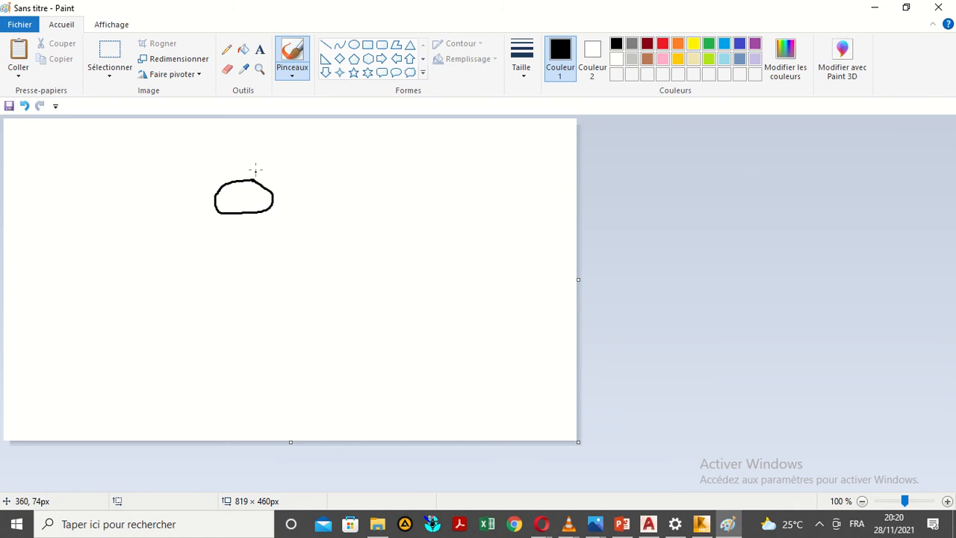
mouse_move(418, 8)
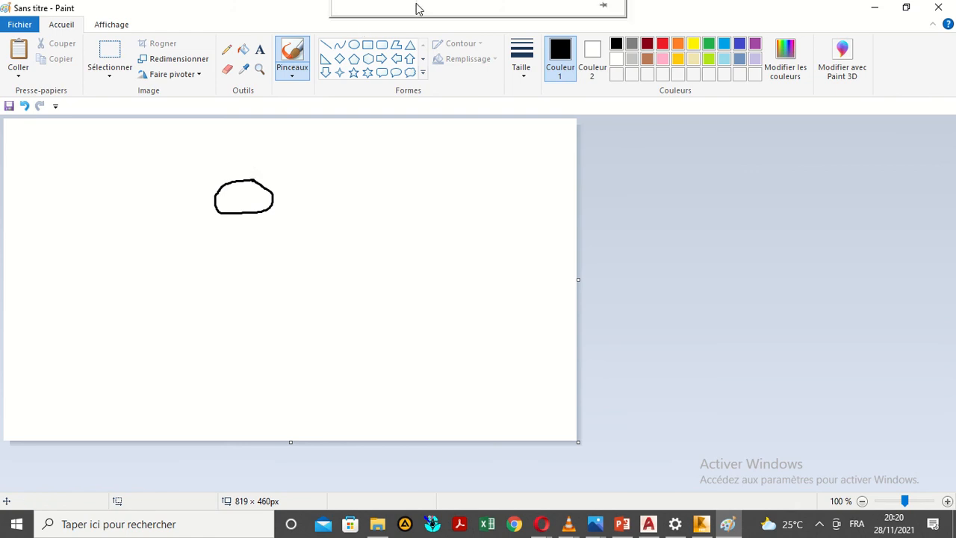
left_click(377, 42)
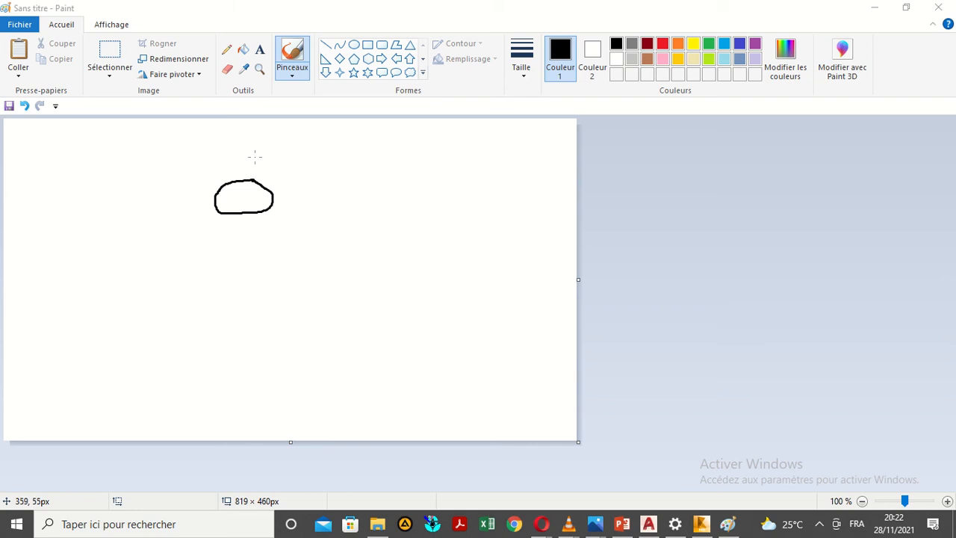
- Draw a larger closed outline freehand around the small ring, undoing the first uneven attempt
mouse_move(254, 157)
left_mouse_down()
mouse_move(301, 211)
mouse_move(254, 226)
mouse_move(196, 226)
mouse_move(205, 188)
mouse_move(258, 154)
left_mouse_up()
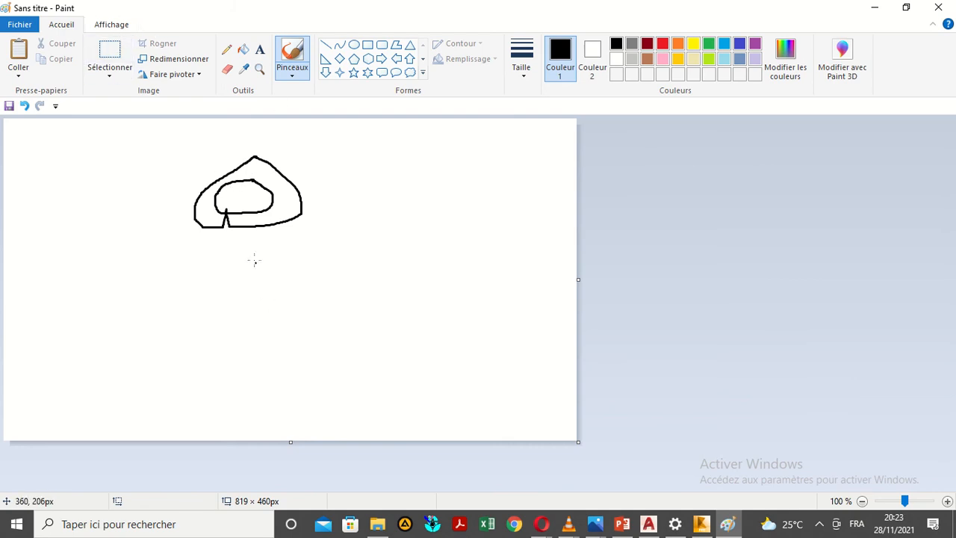
left_click(24, 106)
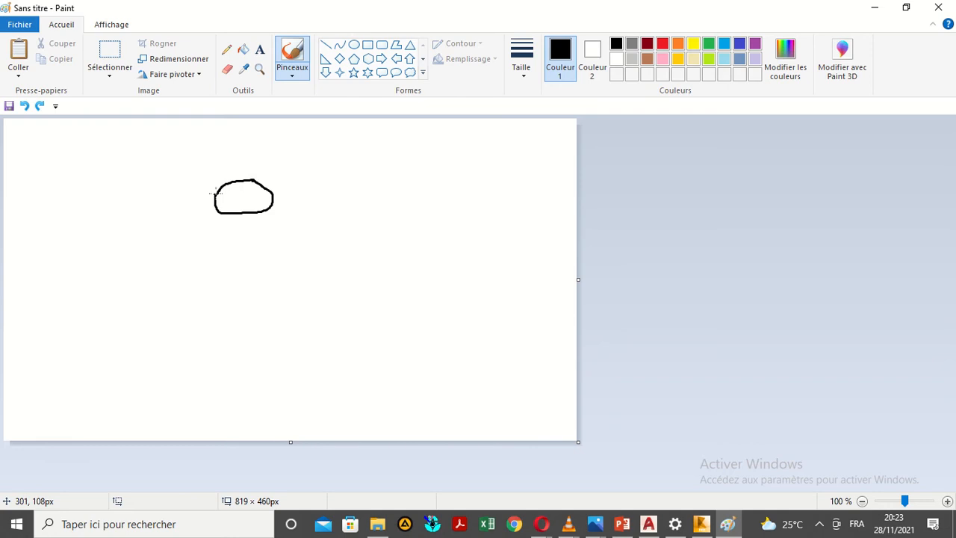
mouse_move(210, 172)
left_mouse_down()
mouse_move(177, 210)
mouse_move(192, 231)
left_mouse_up()
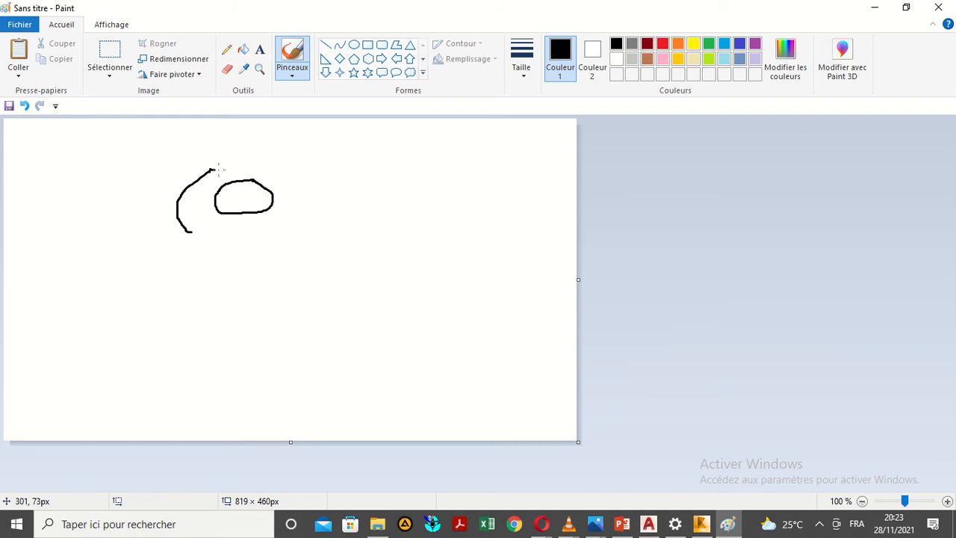
mouse_move(218, 169)
left_mouse_down()
mouse_move(302, 183)
mouse_move(263, 253)
mouse_move(217, 251)
mouse_move(191, 228)
left_mouse_up()
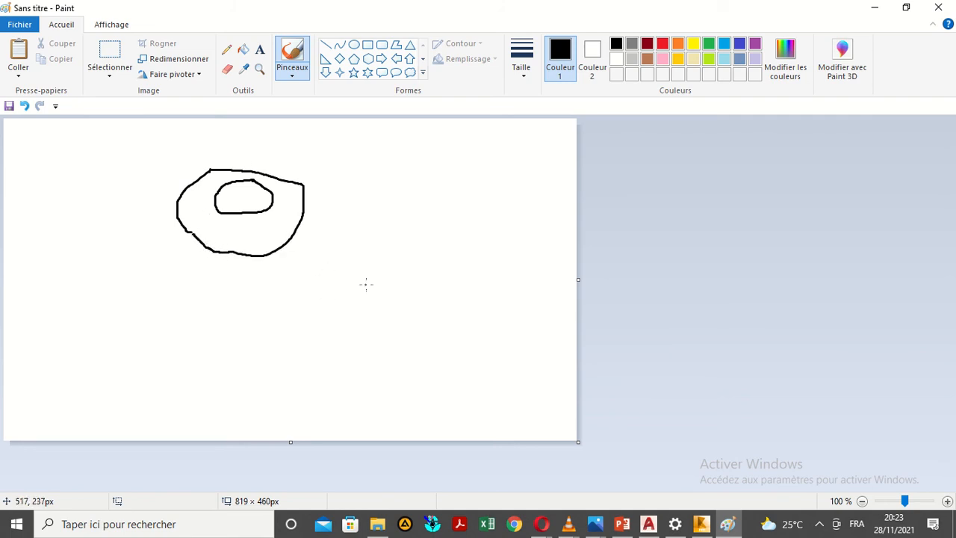
- Switch to AutoCAD and examine the water tower section from the foundation up along the shaft, including its dimensions
left_click(650, 525)
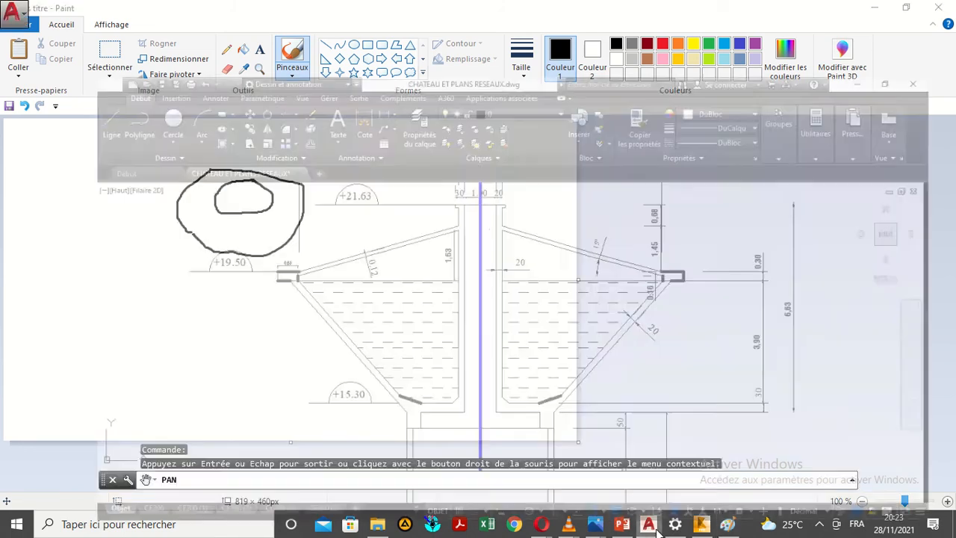
scroll(494, 271, "down", 8)
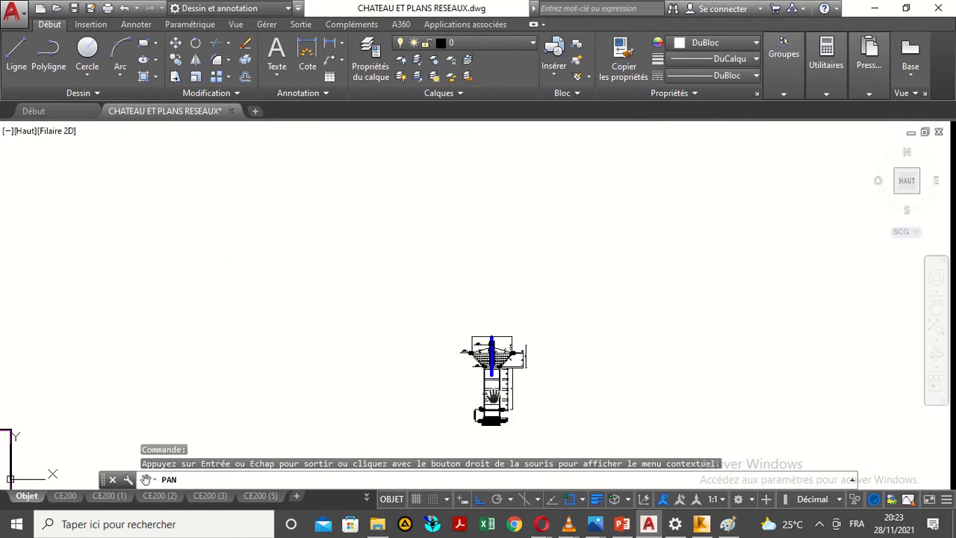
scroll(493, 418, "up", 8)
scroll(493, 422, "up", 3)
left_click_drag(408, 227, 414, 333)
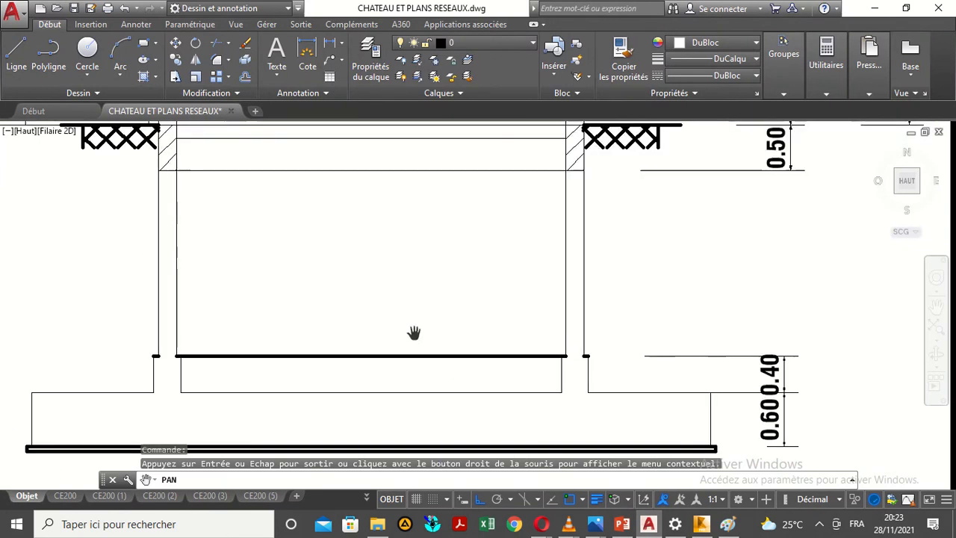
left_click_drag(409, 233, 428, 427)
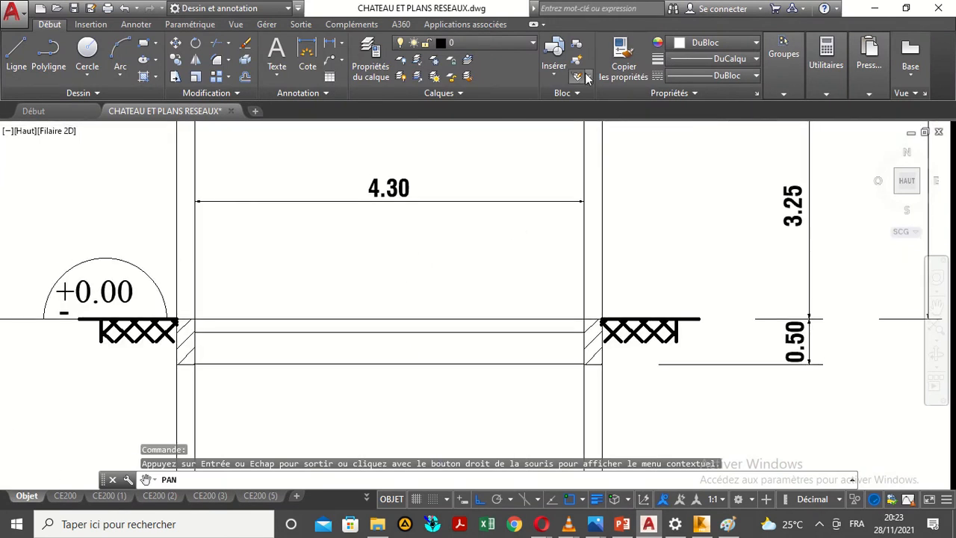
left_click_drag(525, 178, 557, 335)
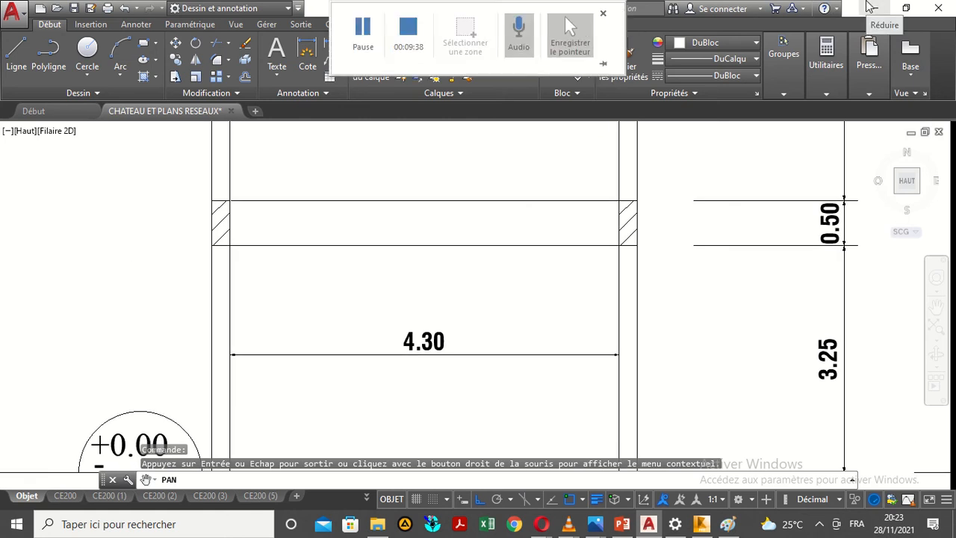
- Return to Paint and try to draw a third, wider outline around the two rings
left_click(868, 6)
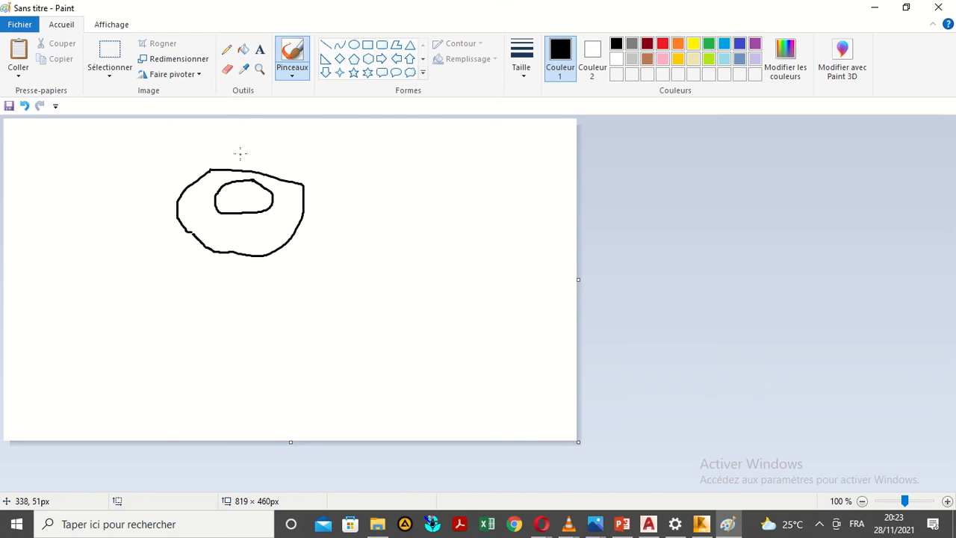
mouse_move(254, 152)
left_mouse_down()
mouse_move(302, 164)
mouse_move(317, 273)
mouse_move(187, 234)
left_mouse_up()
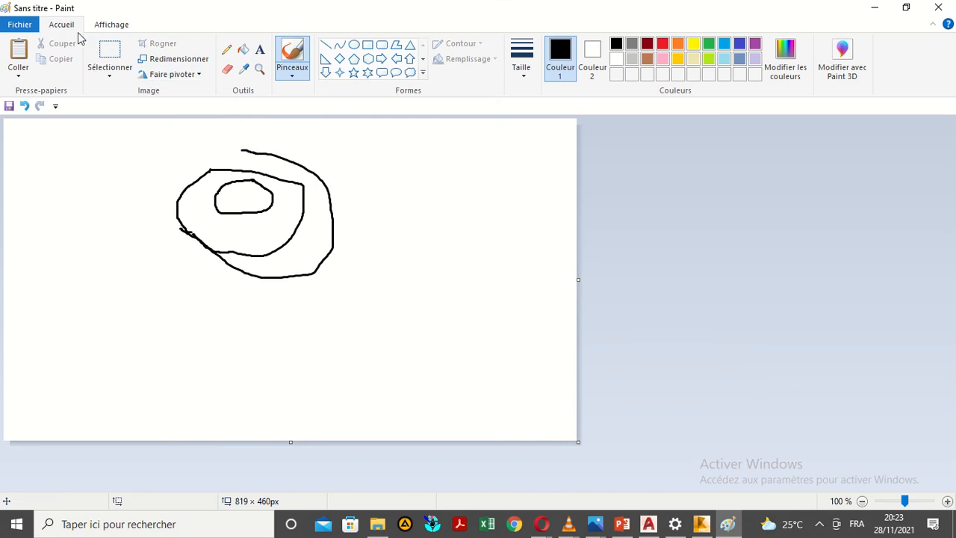
left_click(23, 106)
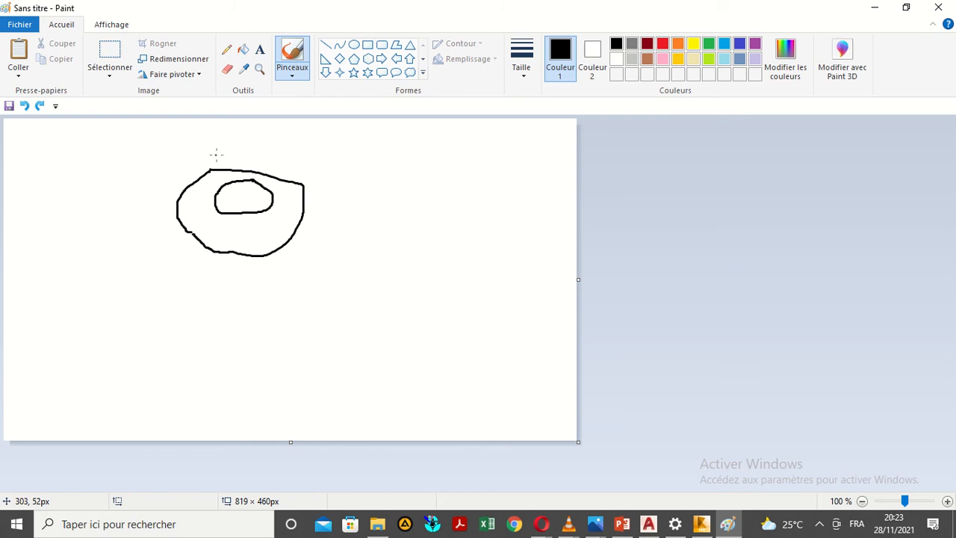
- Redraw the third, wider closed outline freehand around the two rings, undoing the first attempt, and return to Robot Structural Analysis
mouse_move(225, 154)
left_mouse_down()
mouse_move(330, 179)
mouse_move(290, 254)
mouse_move(215, 293)
mouse_move(156, 259)
mouse_move(179, 200)
left_mouse_up()
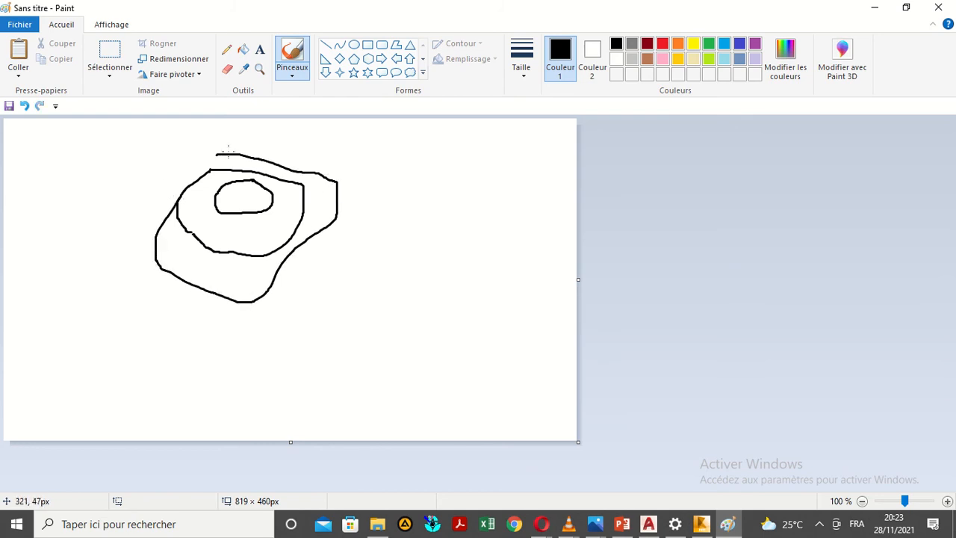
left_click(23, 106)
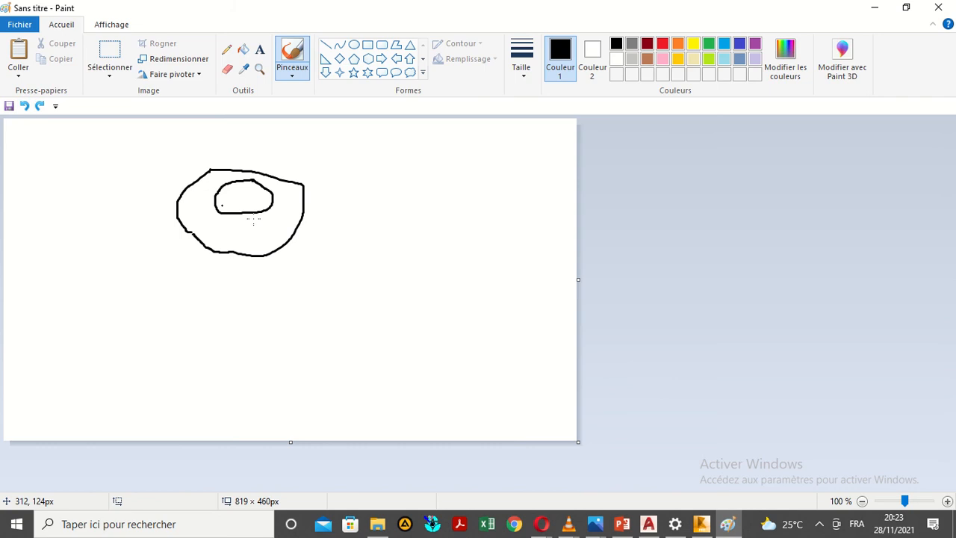
mouse_move(201, 148)
left_mouse_down()
mouse_move(284, 160)
mouse_move(363, 219)
mouse_move(313, 271)
mouse_move(193, 284)
mouse_move(170, 211)
mouse_move(176, 163)
mouse_move(207, 145)
left_mouse_up()
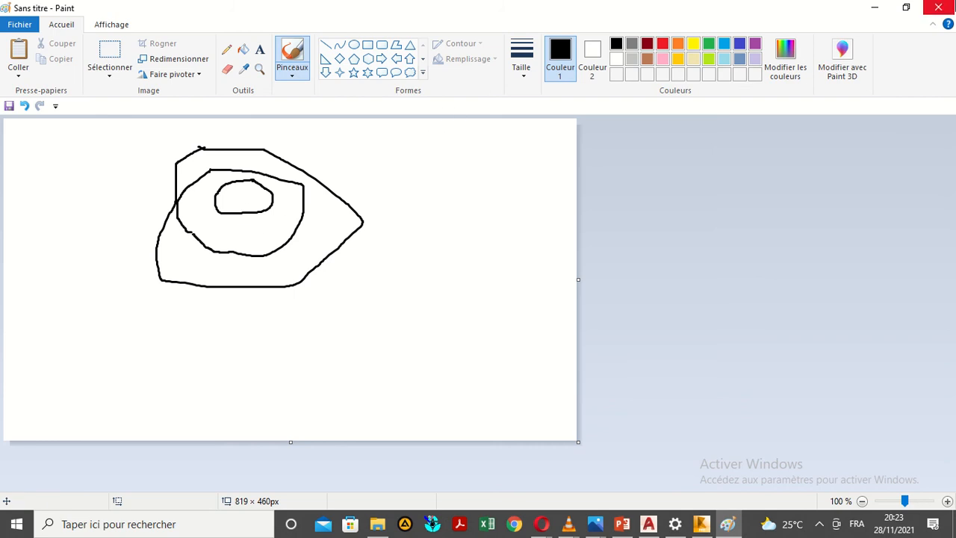
left_click(873, 7)
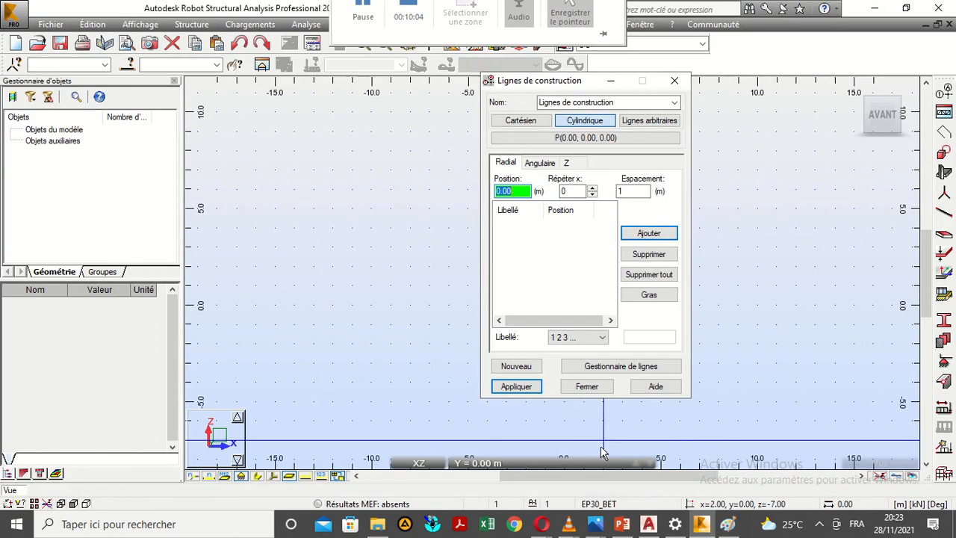
- Try adding radial construction lines at 0 m and at one repeat with 4.25 m spacing
left_click(647, 234)
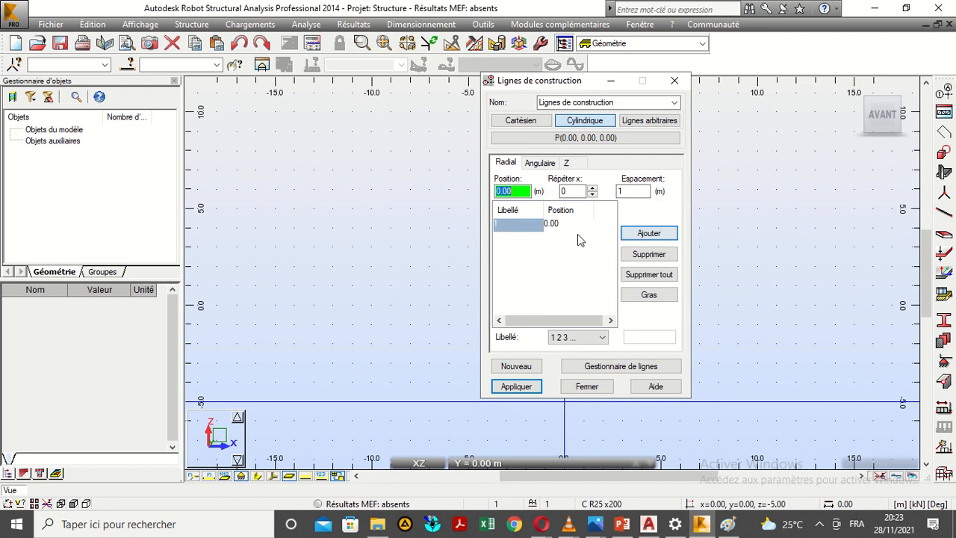
left_click(632, 193)
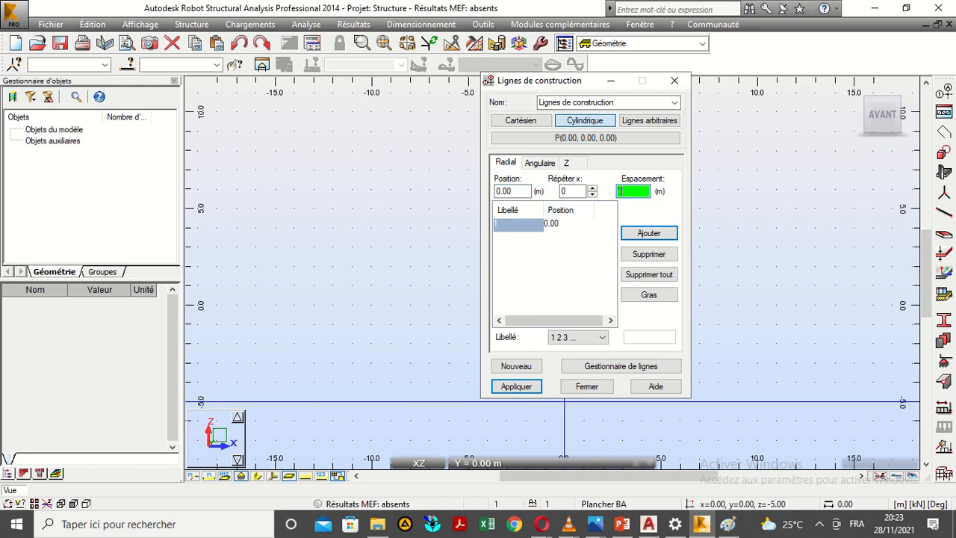
type(".25")
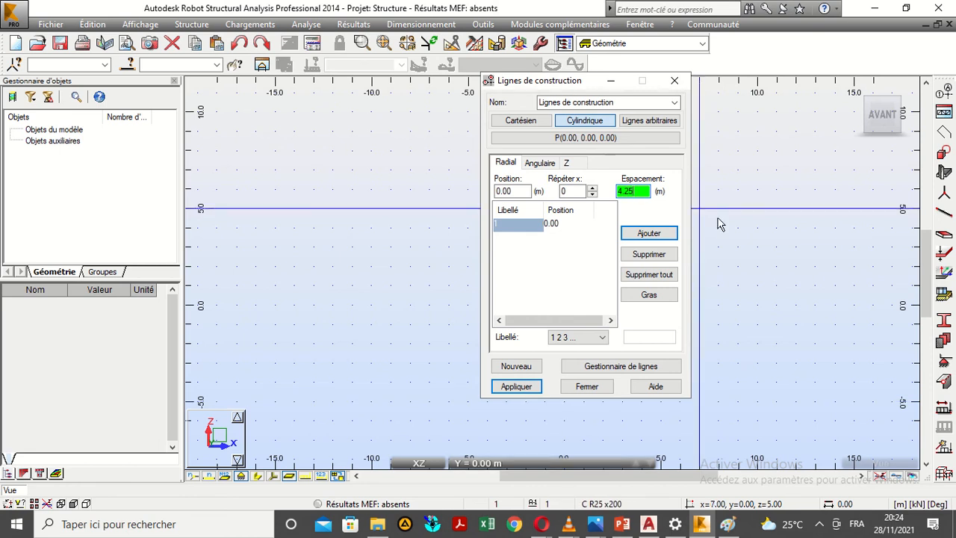
left_click(664, 232)
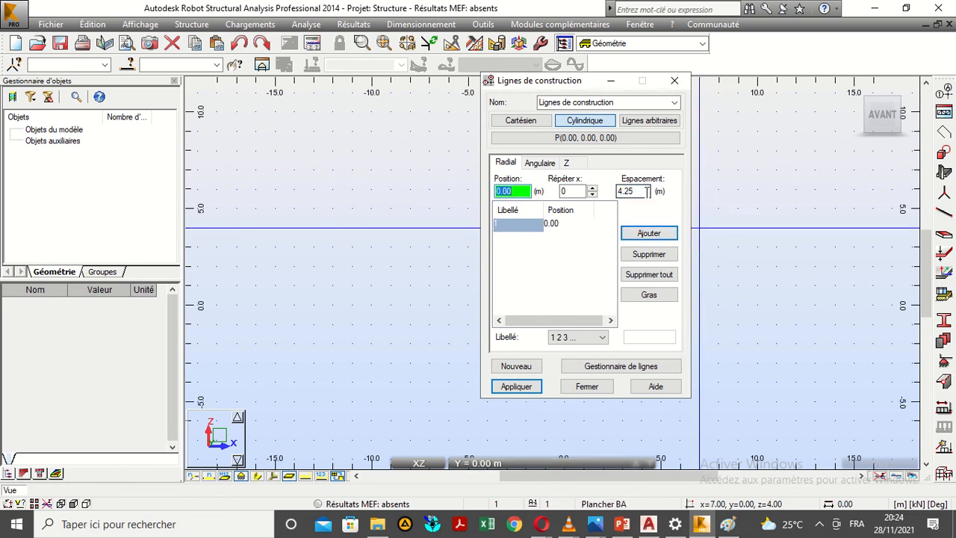
left_click(592, 187)
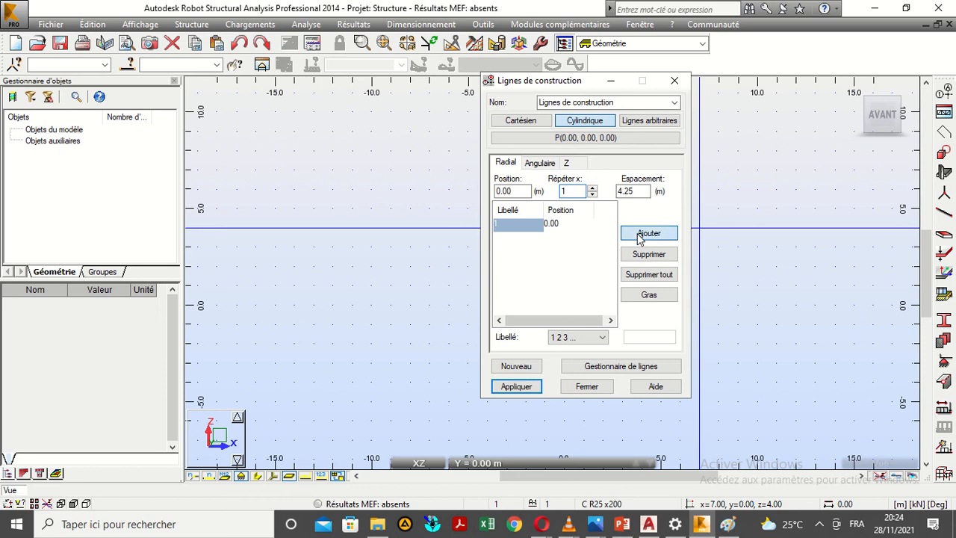
left_click(635, 233)
left_click(618, 190)
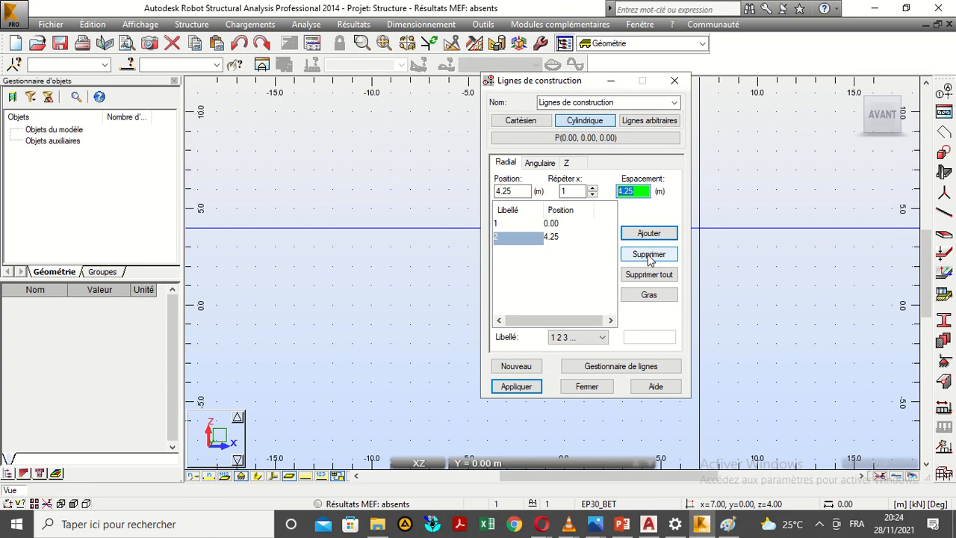
- Delete the 4.25 m radial line, try adding one with 1.4 m spacing instead, and clear the whole radial list
left_click(649, 253)
left_click(633, 191)
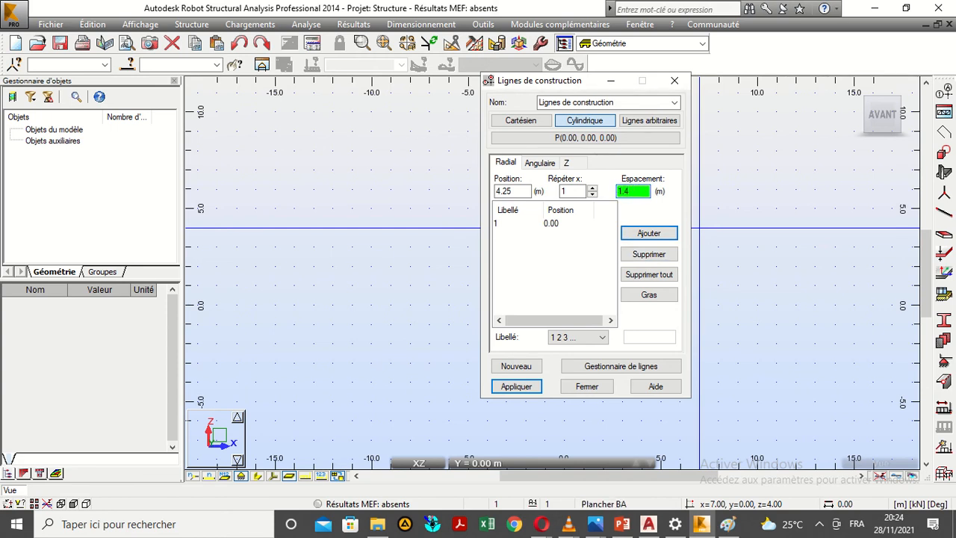
left_click(667, 234)
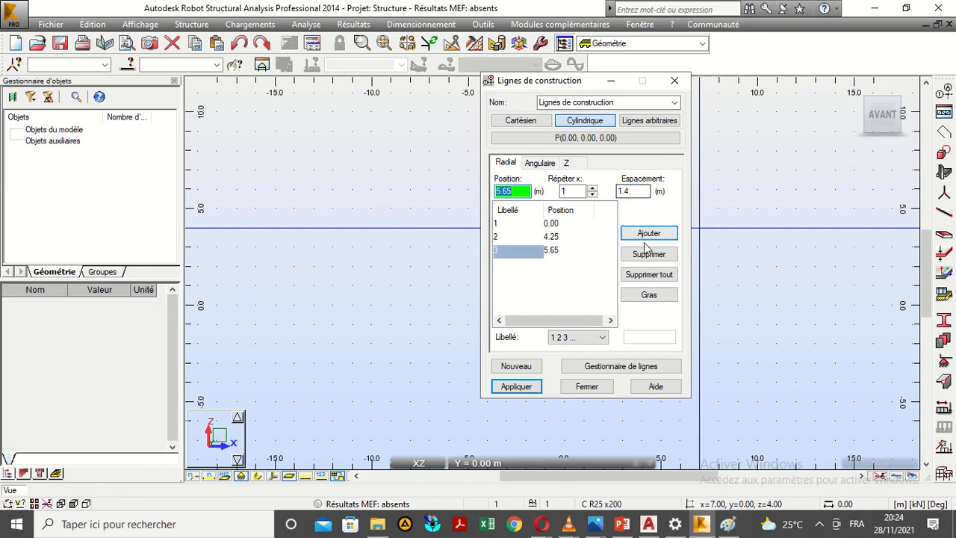
left_click(650, 275)
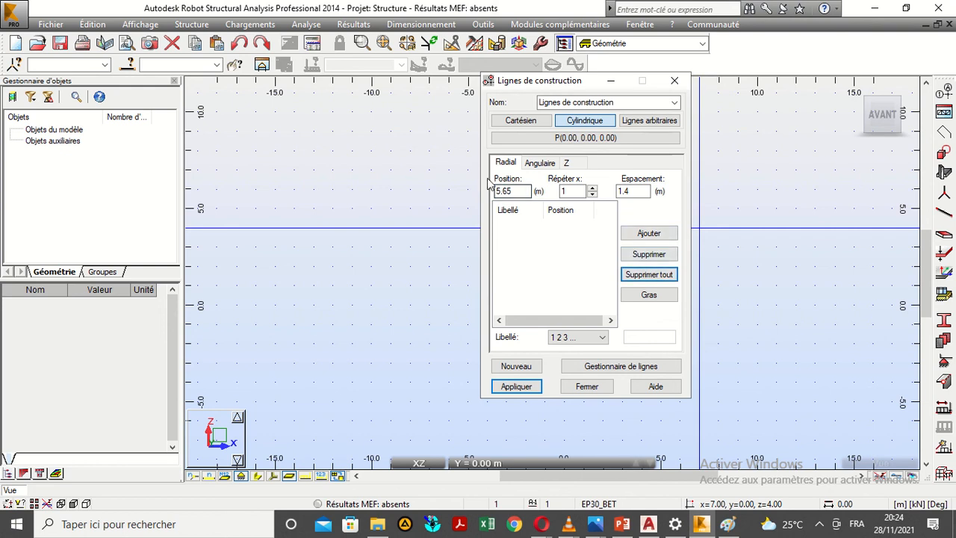
- Try restarting the radial lines from position 0 with 1.4 m and 0 m spacings, clearing the list after each attempt
left_click_drag(525, 189, 454, 175)
key("BackSpace")
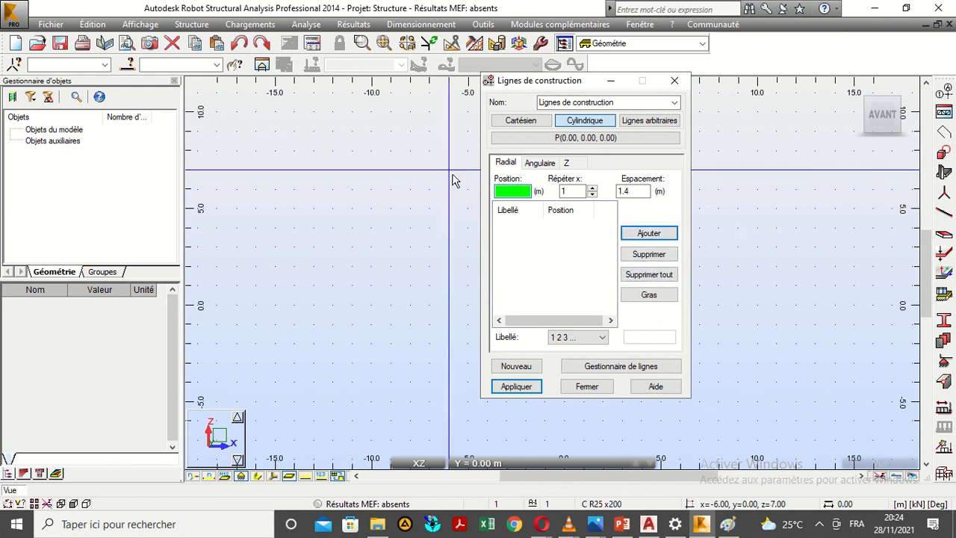
type("0")
left_click(663, 234)
left_click(649, 275)
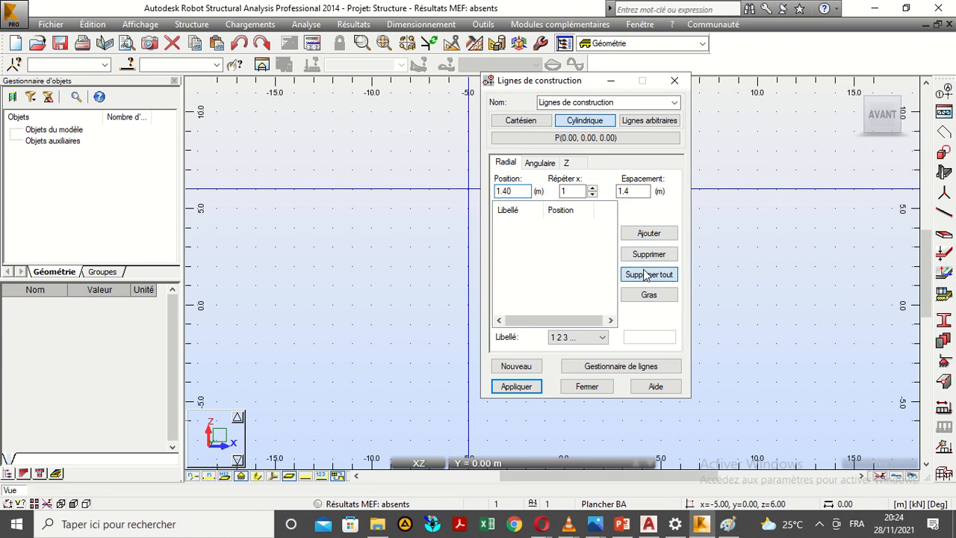
left_click(642, 191)
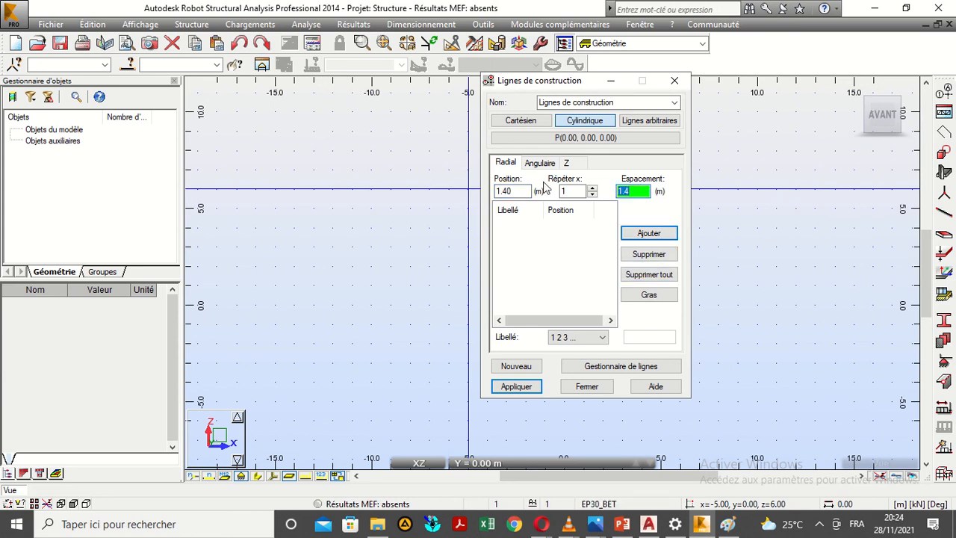
type("0")
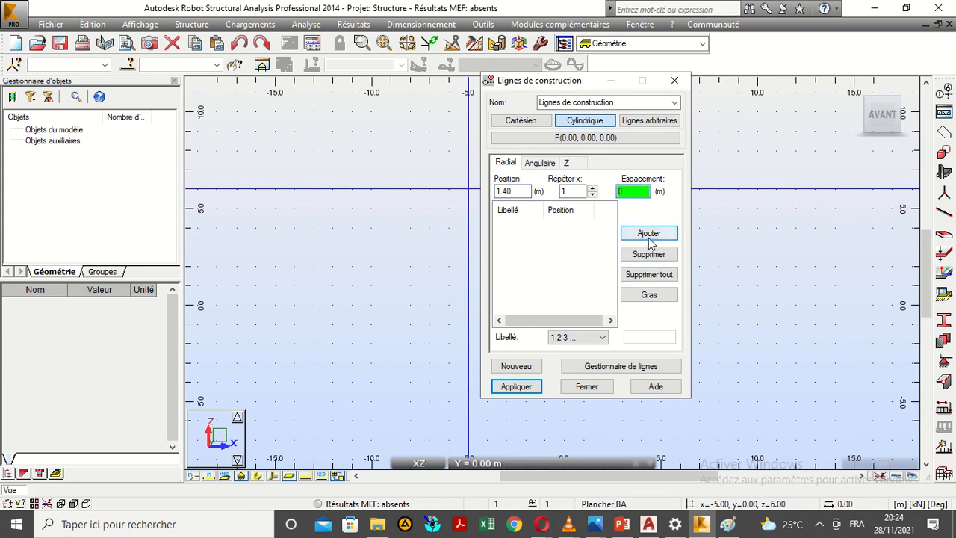
left_click(646, 236)
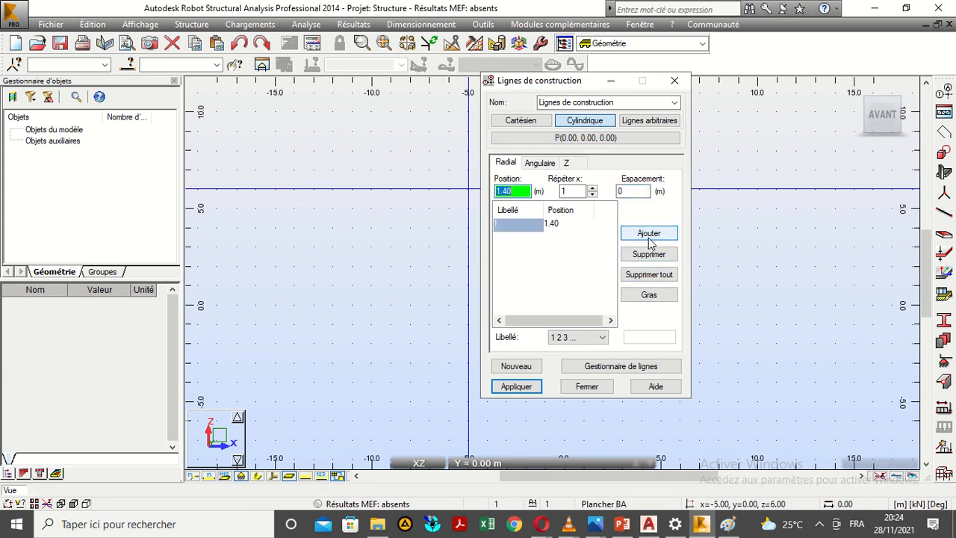
left_click(640, 275)
- Add a radial construction line at position 0 m with 0 m spacing, plus a second one spaced 1.40 m from it
left_click_drag(520, 191, 242, 143)
type("0")
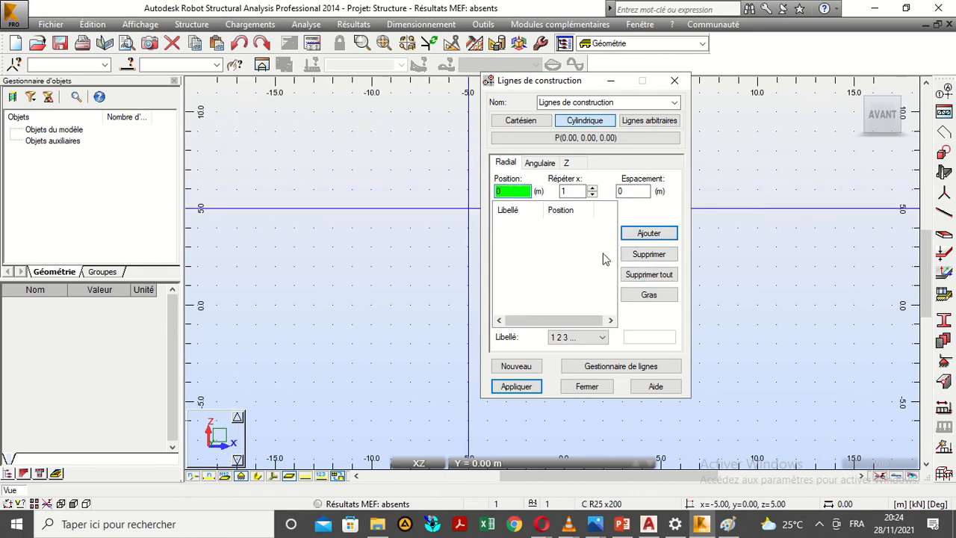
left_click(633, 191)
left_click(624, 235)
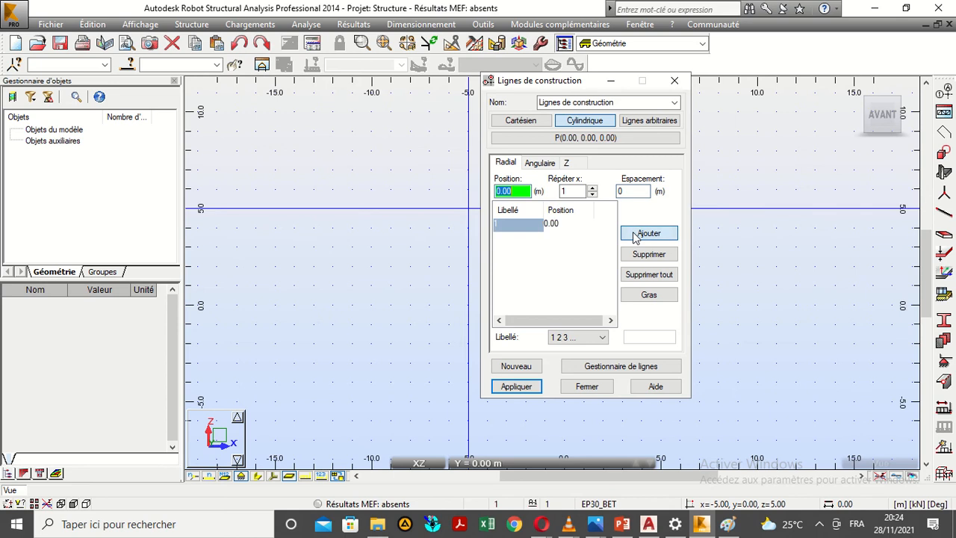
left_click(632, 192)
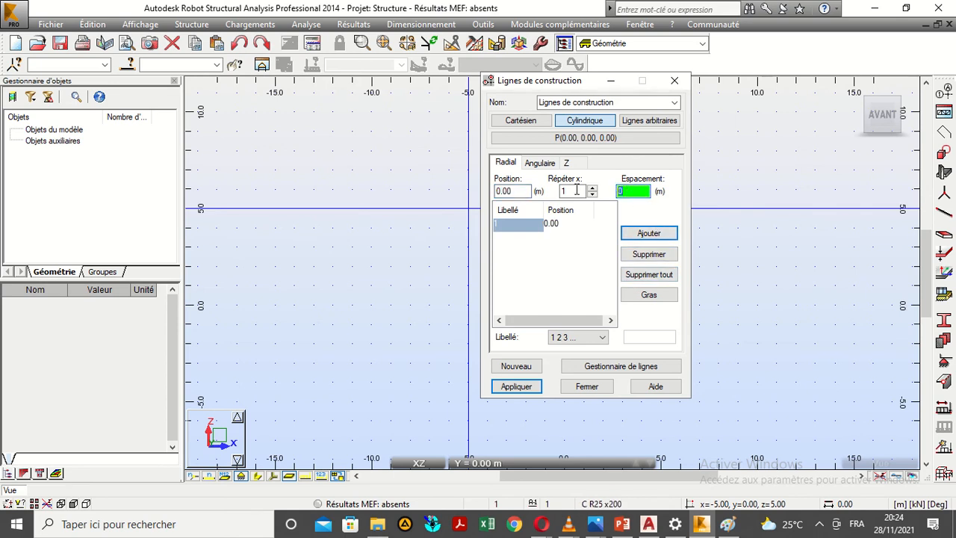
type("1.40")
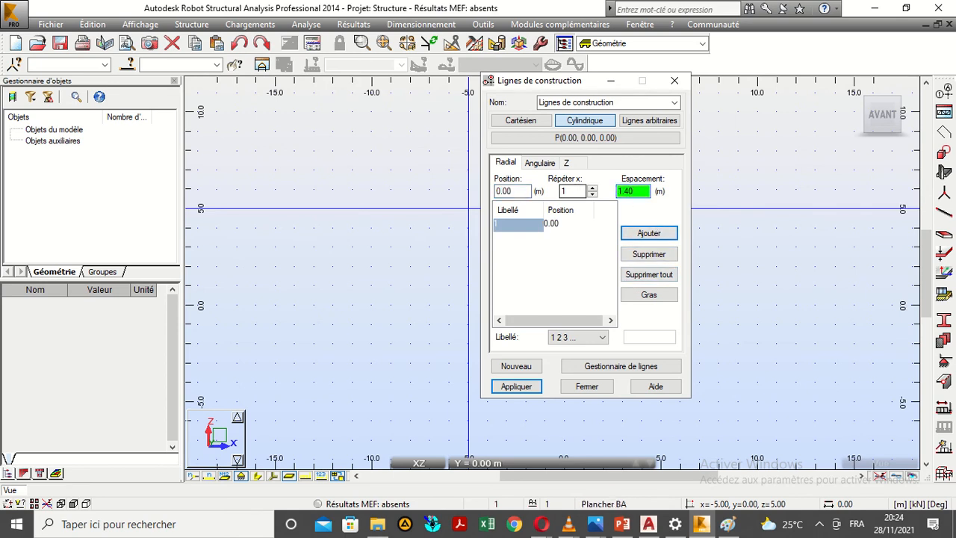
left_click(649, 233)
- Add two more radial construction lines with successive spacings of 4.25 m and 12 m
left_click(633, 191)
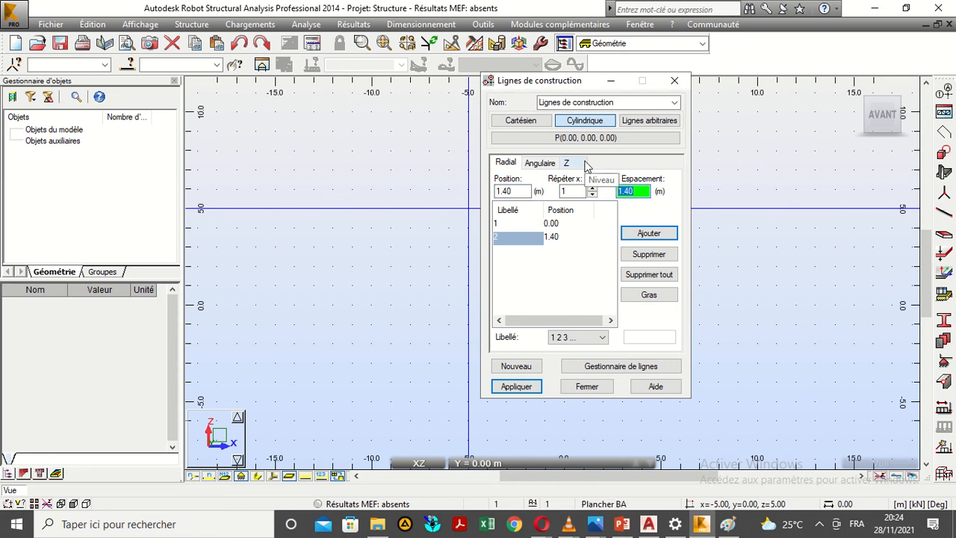
type("4.")
type("25")
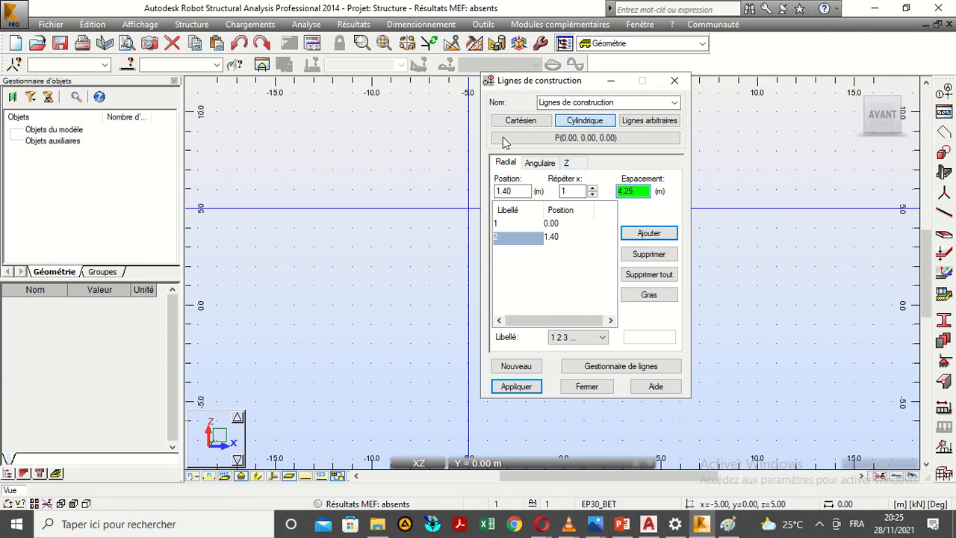
left_click(653, 236)
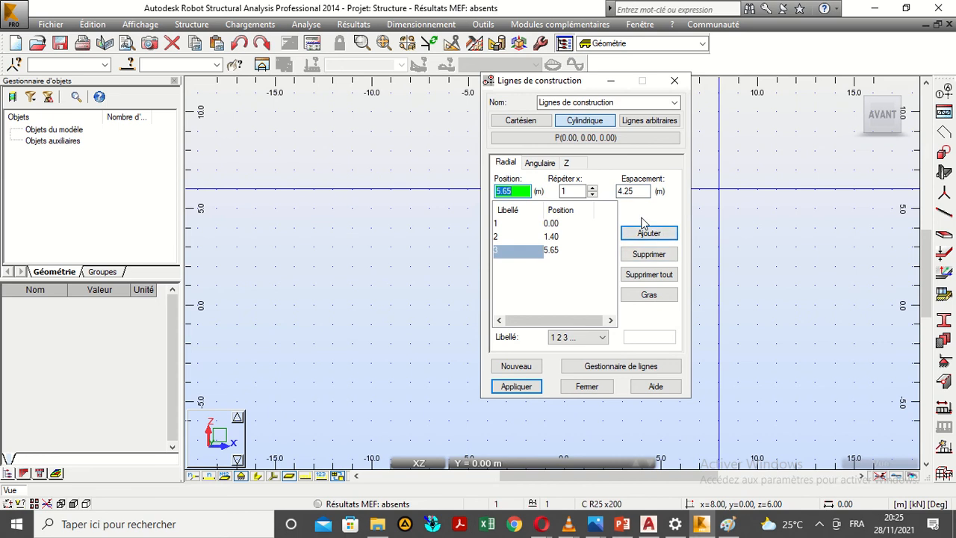
left_click(643, 192)
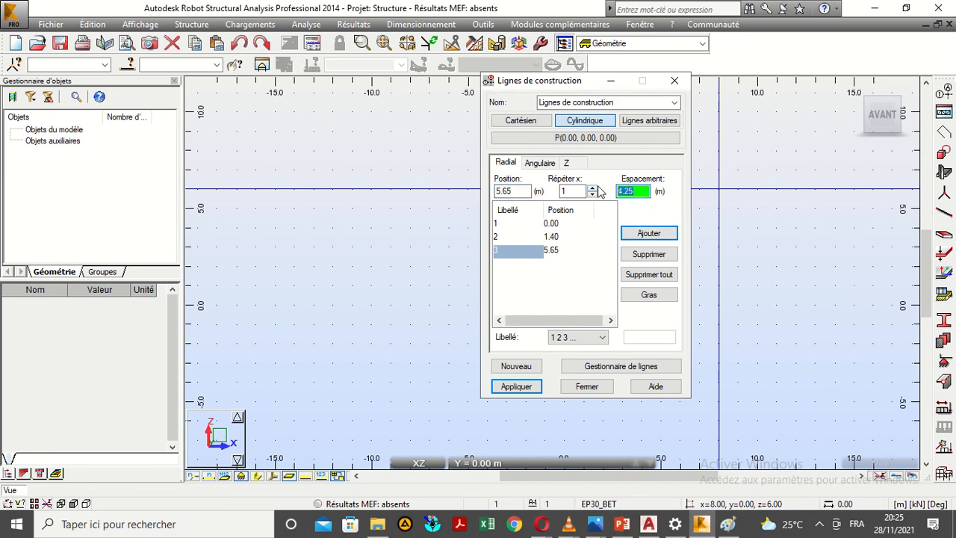
type("3+")
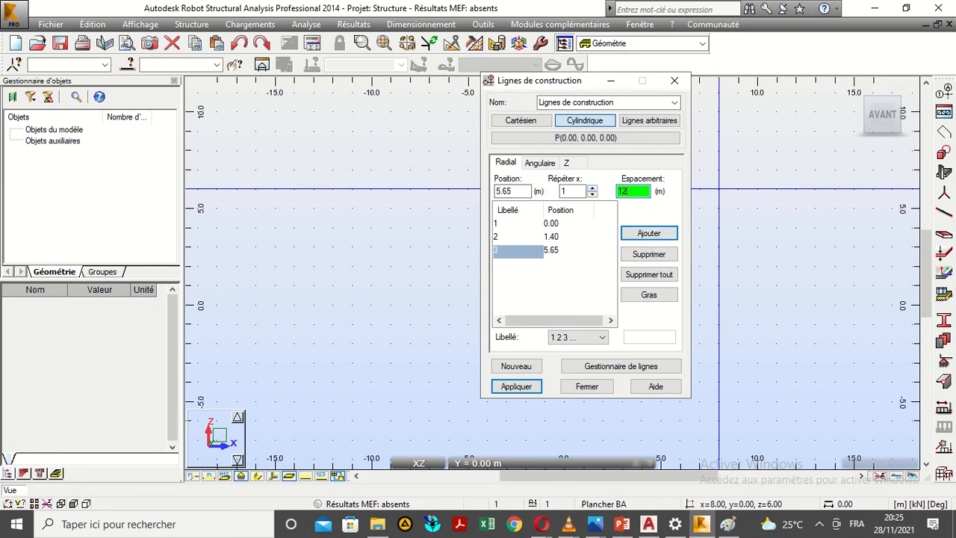
left_click(649, 233)
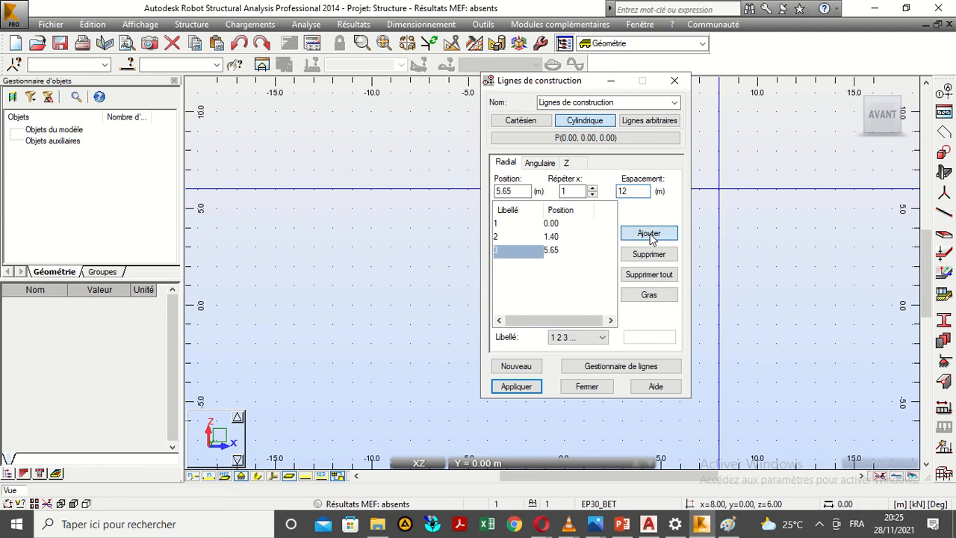
- Open the angular line definition, and switch to Paint to sketch small square markers along the middle ring
left_click(541, 166)
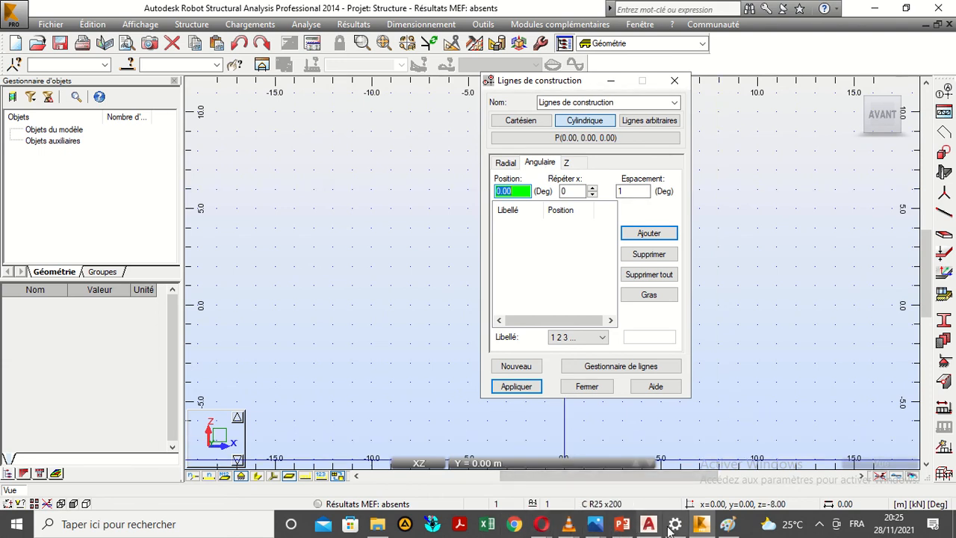
left_click(728, 524)
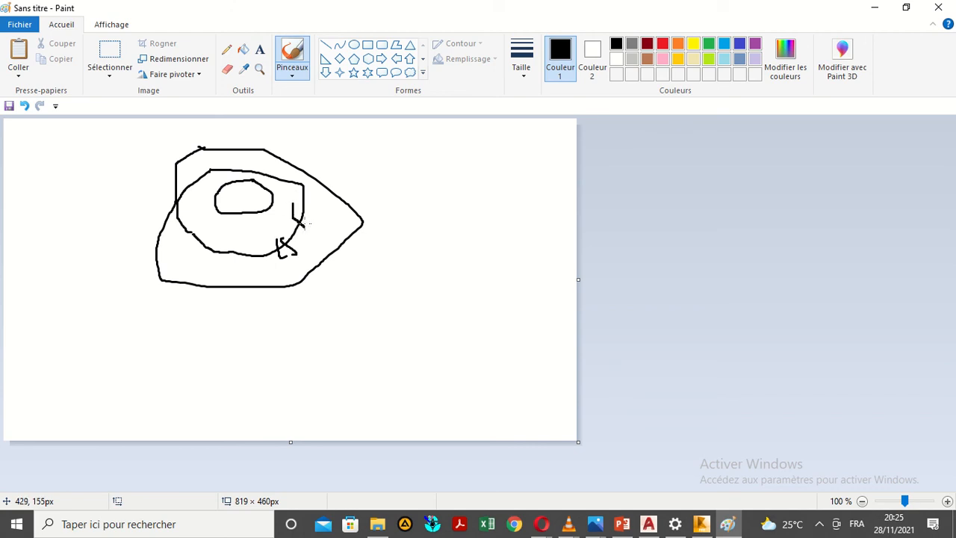
left_click_drag(290, 201, 287, 212)
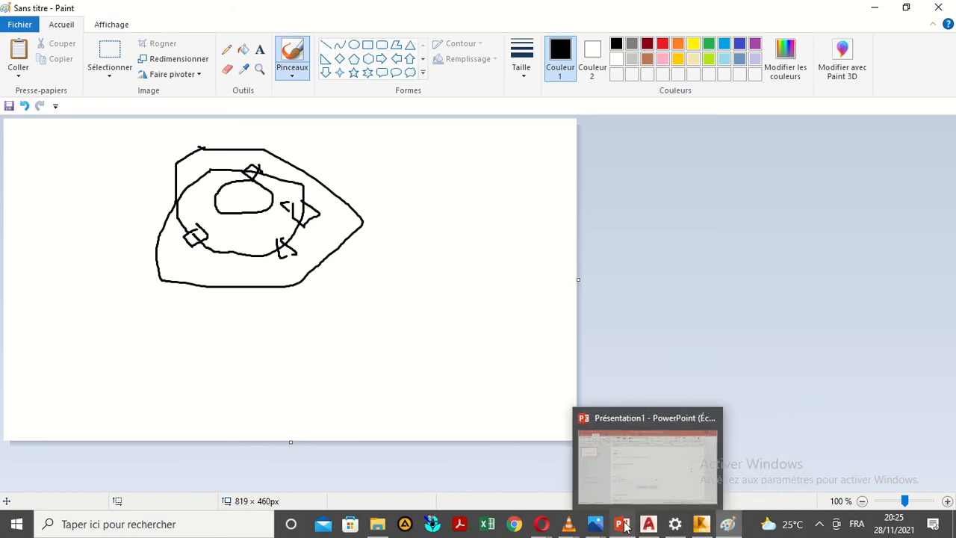
- Switch back to Robot Structural Analysis and add angular construction lines starting at 0°, repeated 6 times with a 60° spacing
left_click(701, 524)
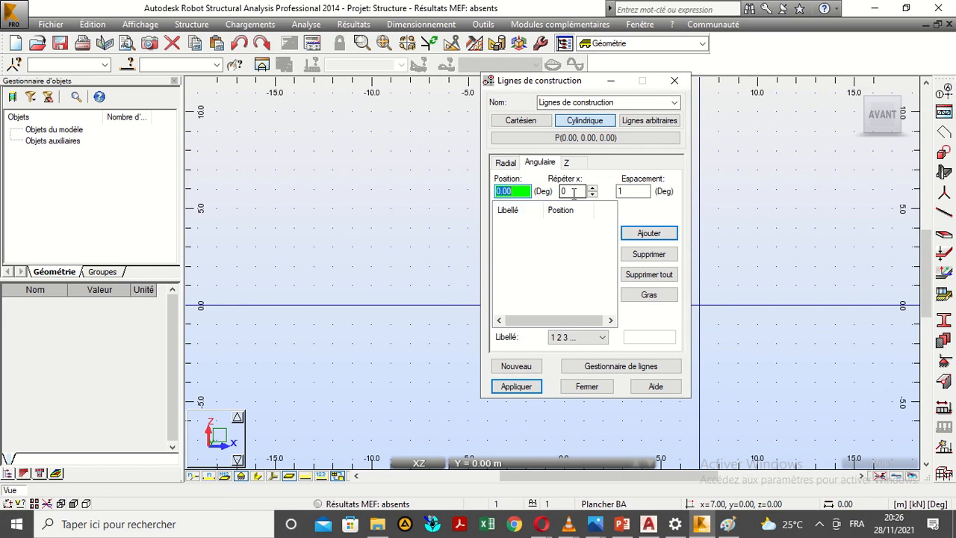
left_click(631, 192)
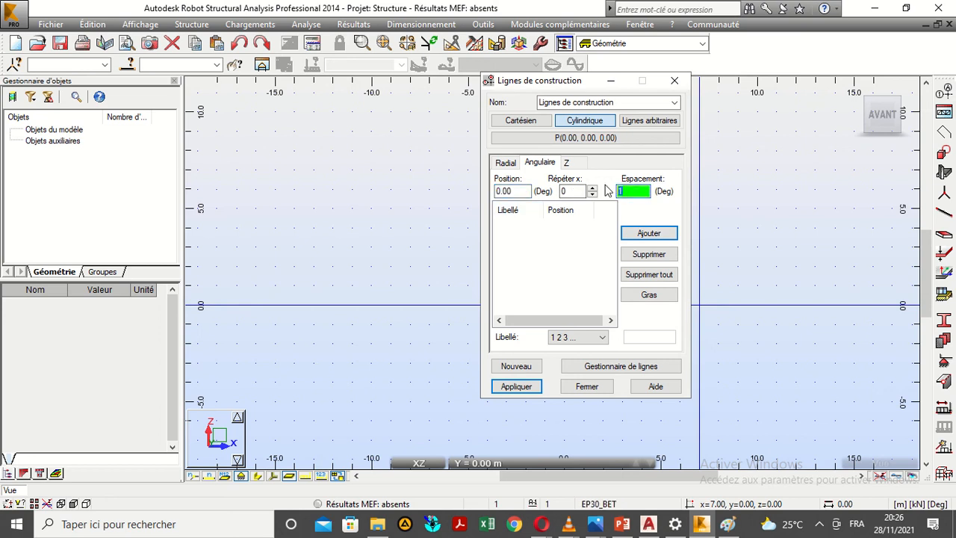
type("60")
left_click(590, 189)
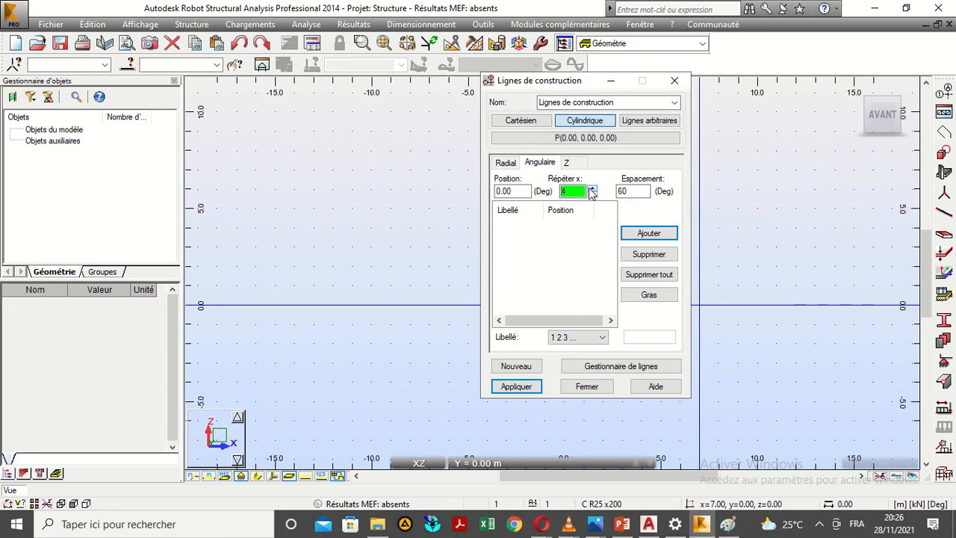
left_click(591, 188)
left_click(591, 189)
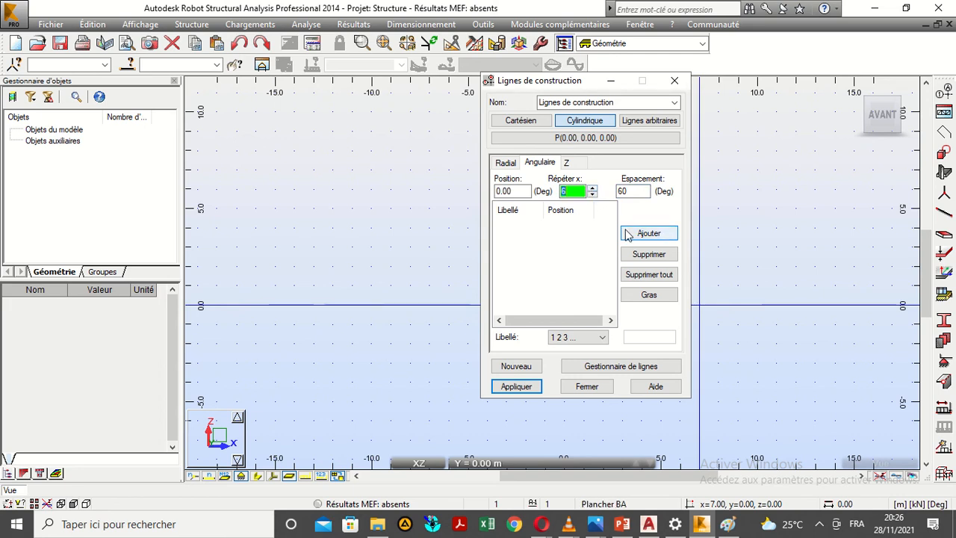
left_click(627, 235)
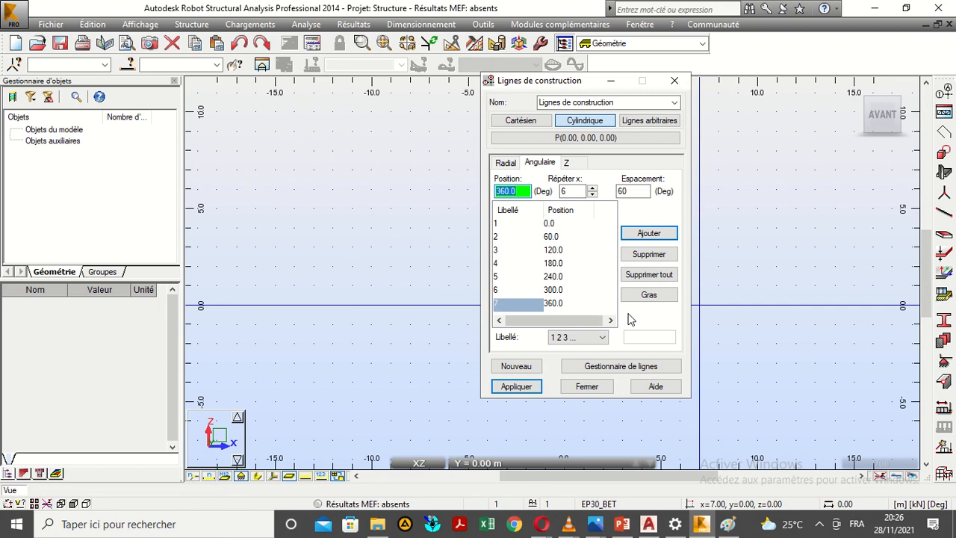
- Open the Z line definition, and switch to AutoCAD to examine the heights of the tower shaft and tank on the elevation
left_click(581, 169)
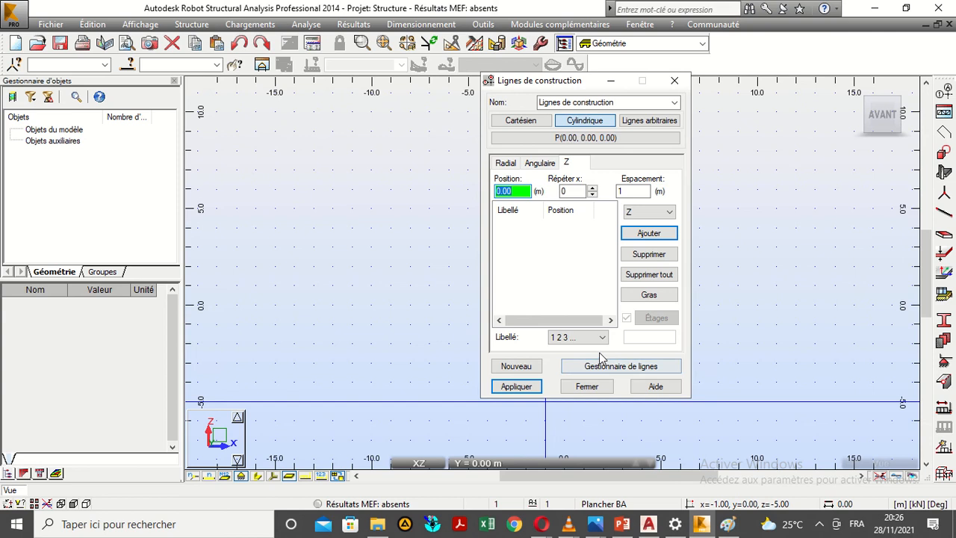
left_click(649, 523)
scroll(610, 339, "down", 8)
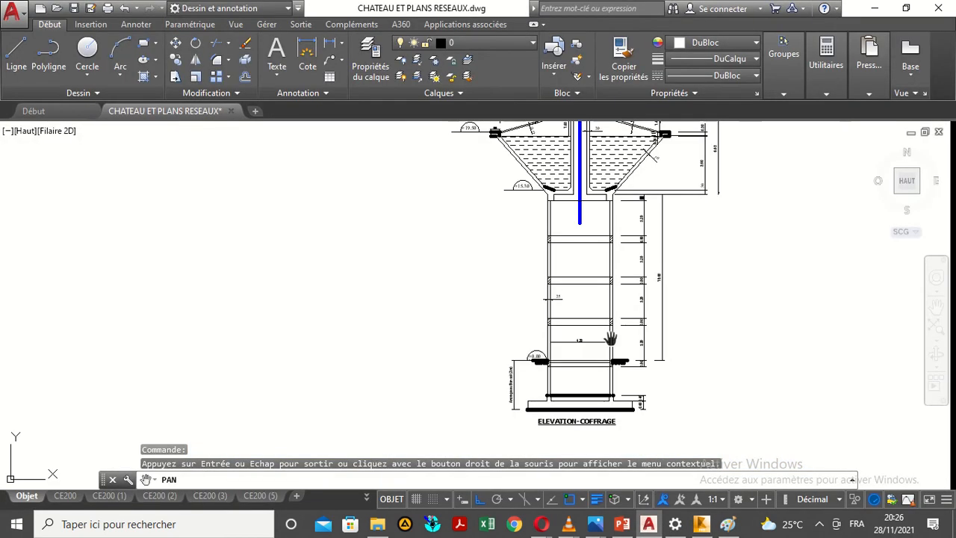
mouse_move(666, 261)
left_mouse_down()
mouse_move(528, 289)
mouse_move(523, 267)
left_mouse_up()
scroll(568, 273, "up", 2)
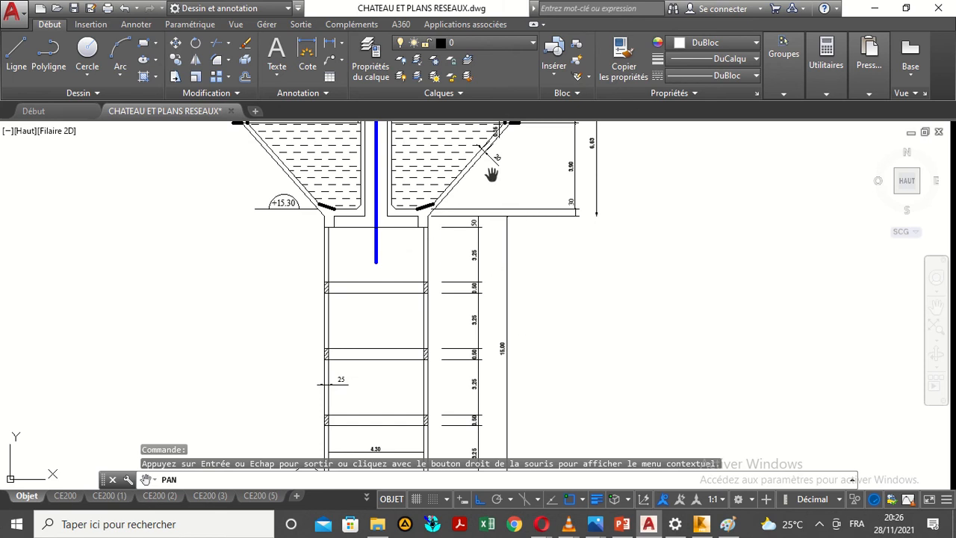
mouse_move(309, 241)
left_mouse_down()
mouse_move(303, 247)
mouse_move(364, 295)
left_mouse_up()
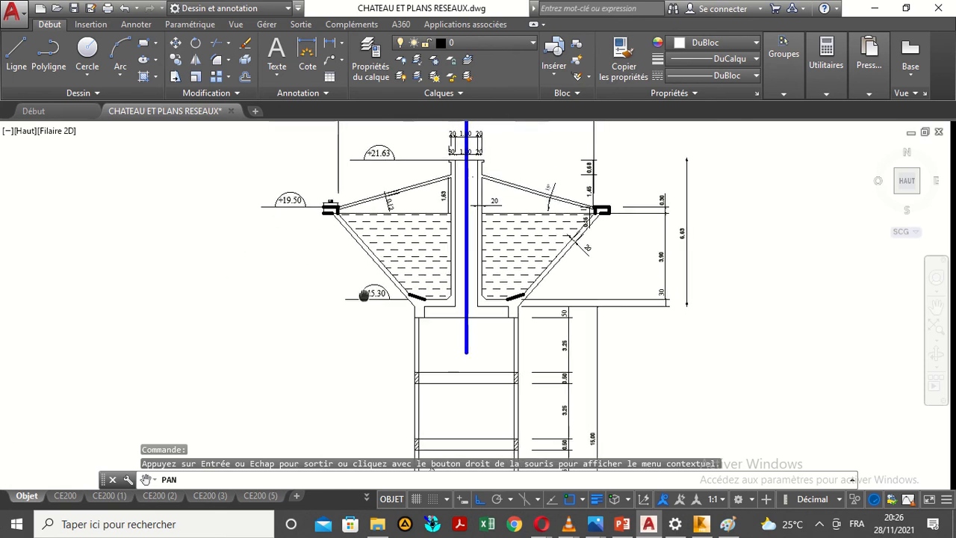
mouse_move(284, 185)
left_mouse_down()
mouse_move(301, 284)
mouse_move(277, 247)
left_mouse_up()
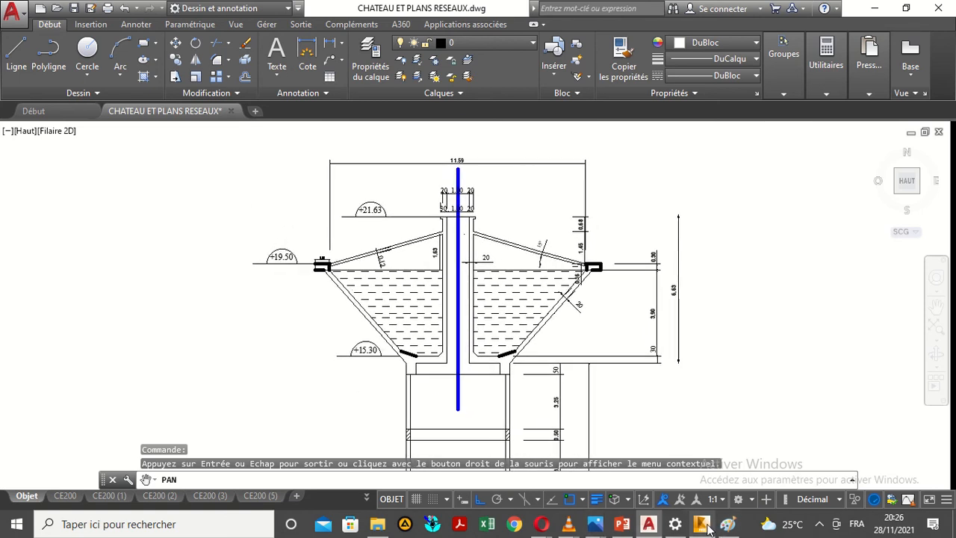
- Return to Robot Structural Analysis and add a Z construction line at position 0 m
mouse_move(708, 528)
left_click(736, 467)
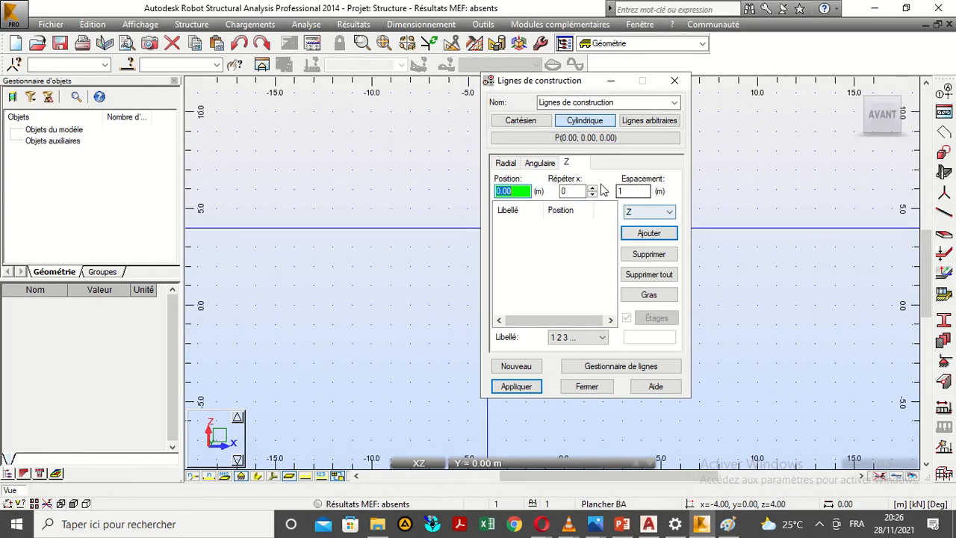
left_click(629, 233)
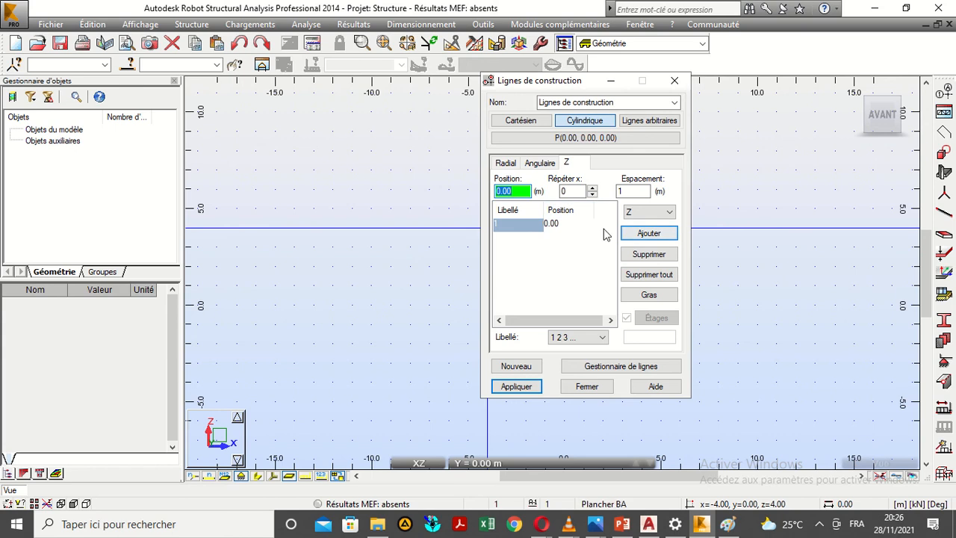
- Try adding a second Z construction line at position 7 m, and delete it from the list
left_click(635, 192)
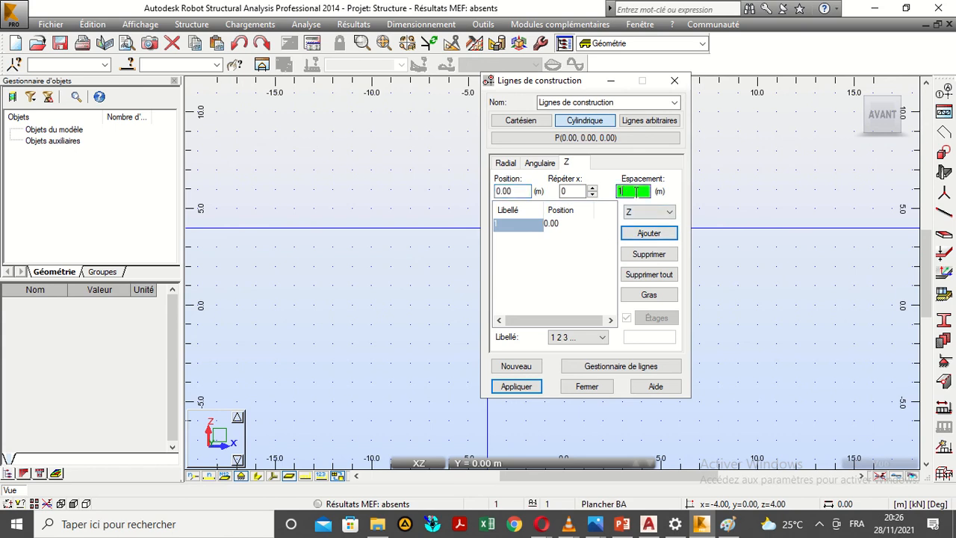
left_click(515, 192)
left_click(330, 175)
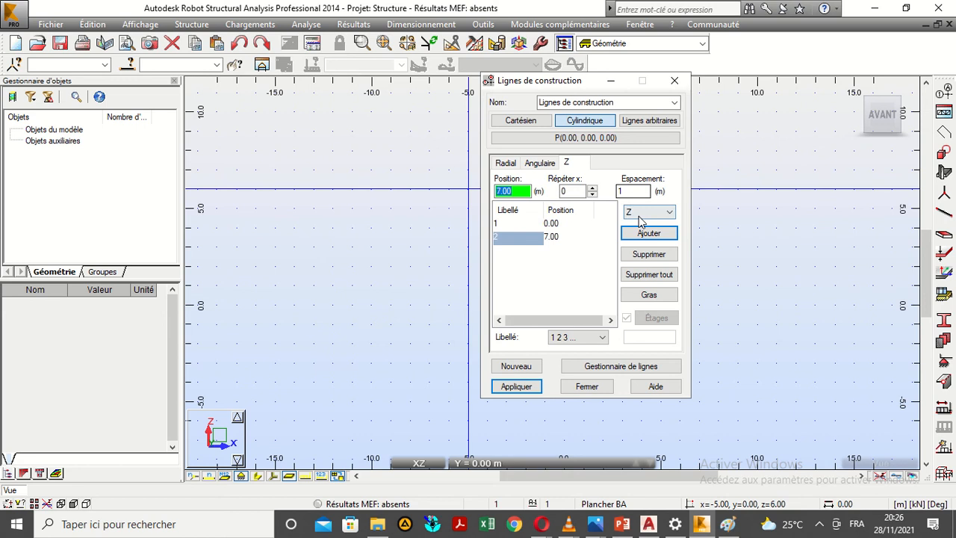
left_click(646, 253)
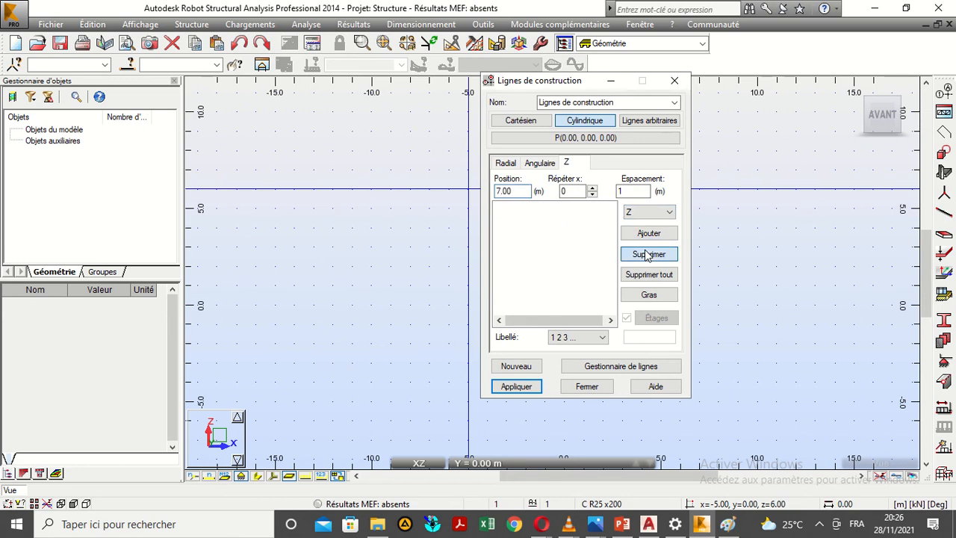
- Add a Z construction line at position -2 m, and select the 0 m line as the current position
left_click(518, 192)
key("BackSpace")
key("BackSpace")
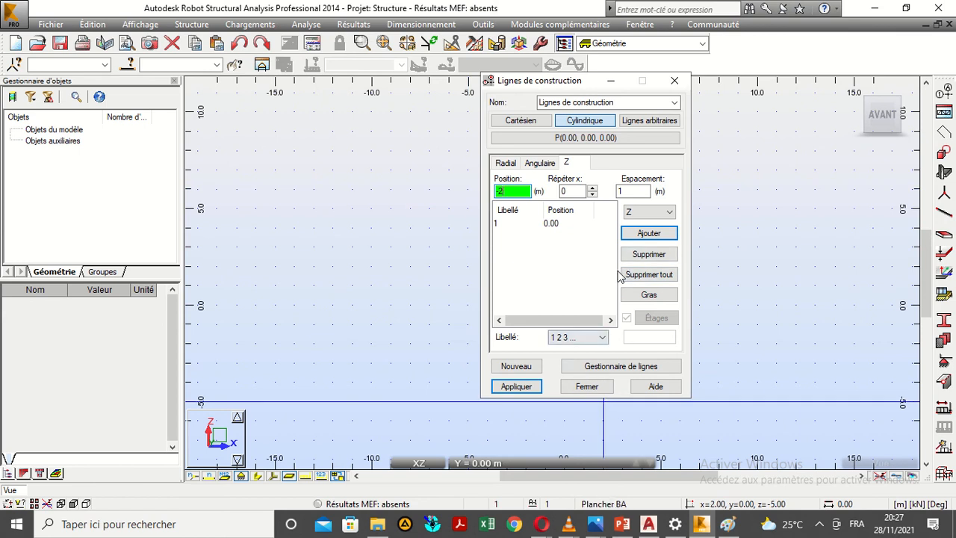
left_click(649, 233)
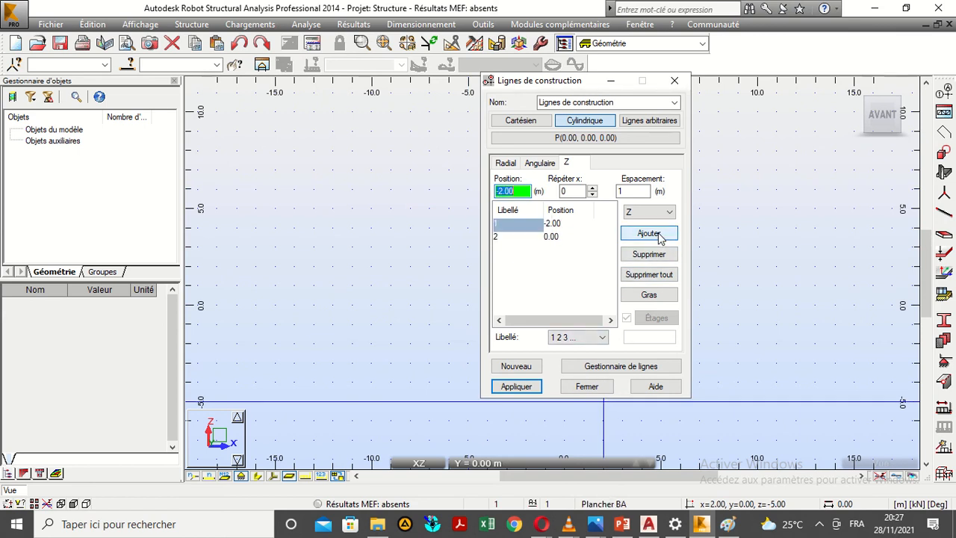
left_click(567, 236)
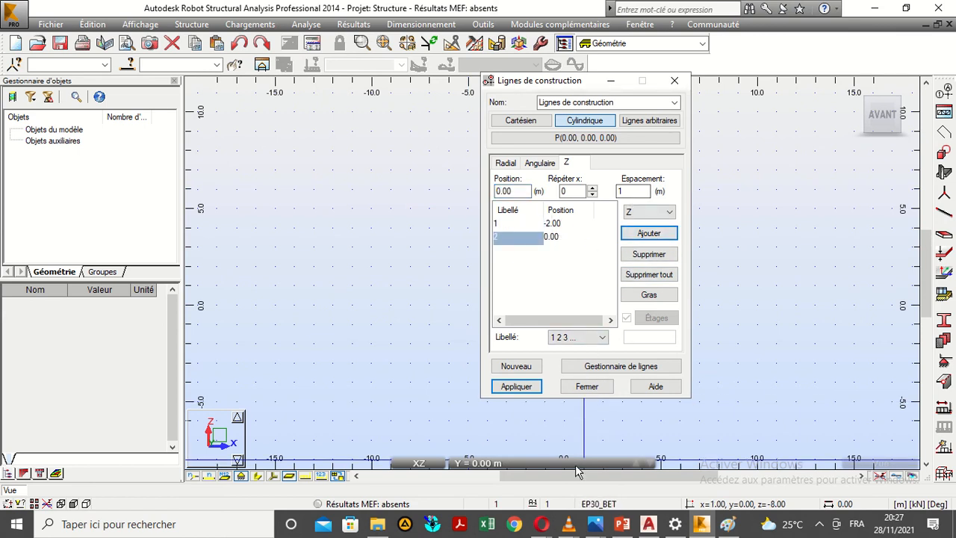
- Switch to AutoCAD and examine the foundation anchorage depth and the heights between the ring beams on the elevation
left_click(627, 528)
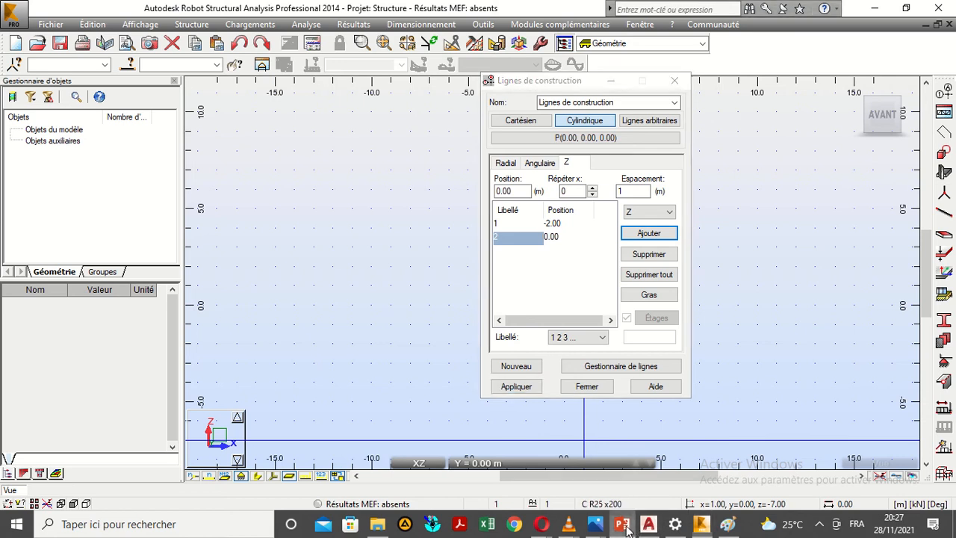
left_click(627, 528)
left_click(656, 525)
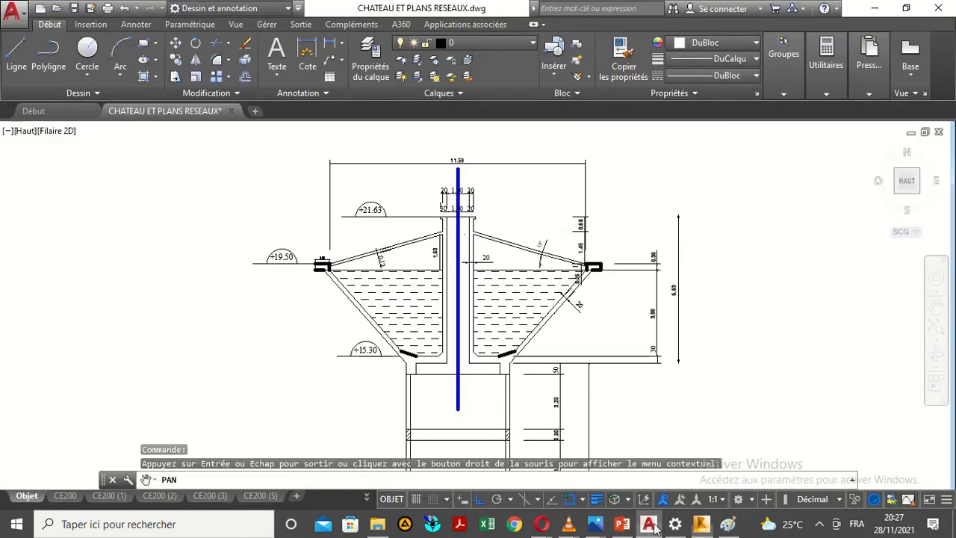
left_click_drag(600, 442, 546, 189)
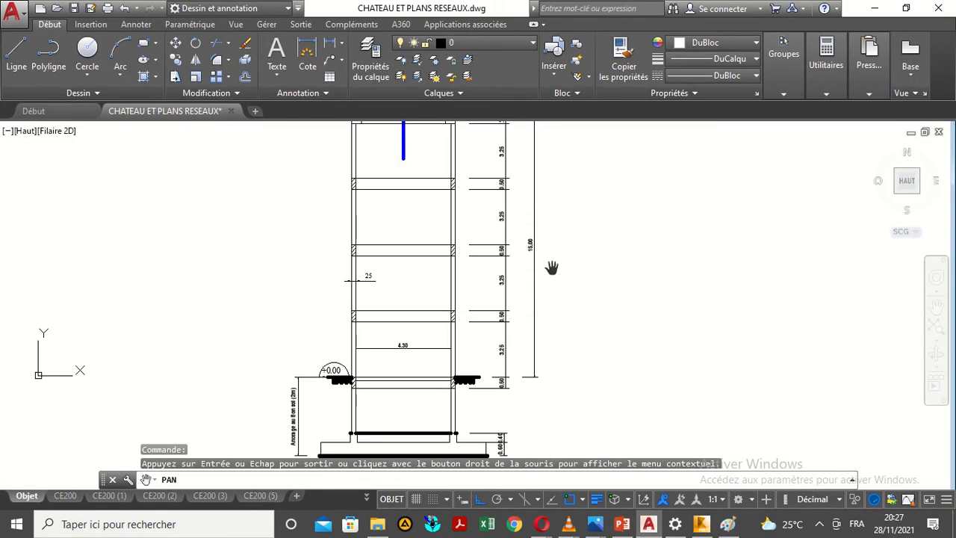
left_click_drag(469, 390, 640, 183)
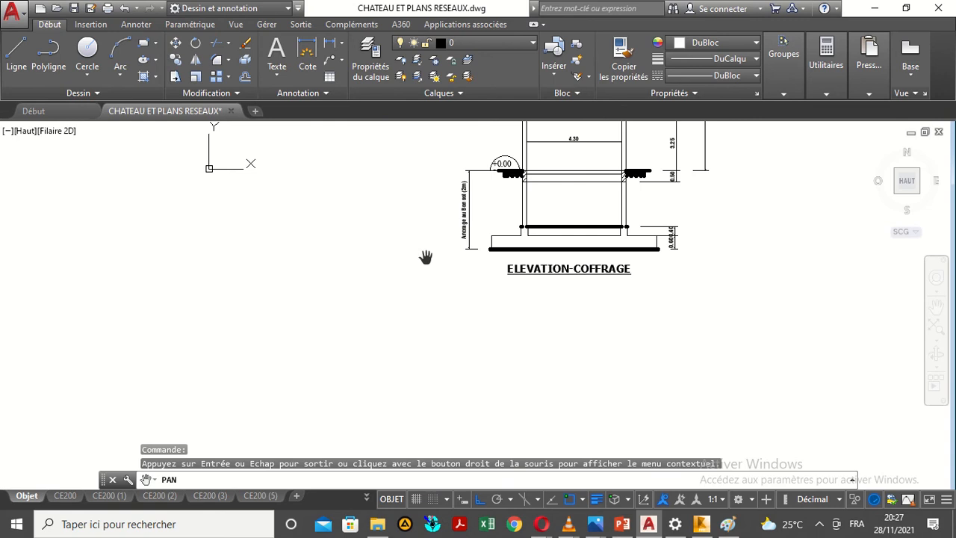
scroll(442, 187, "up", 6)
scroll(474, 196, "down", 5)
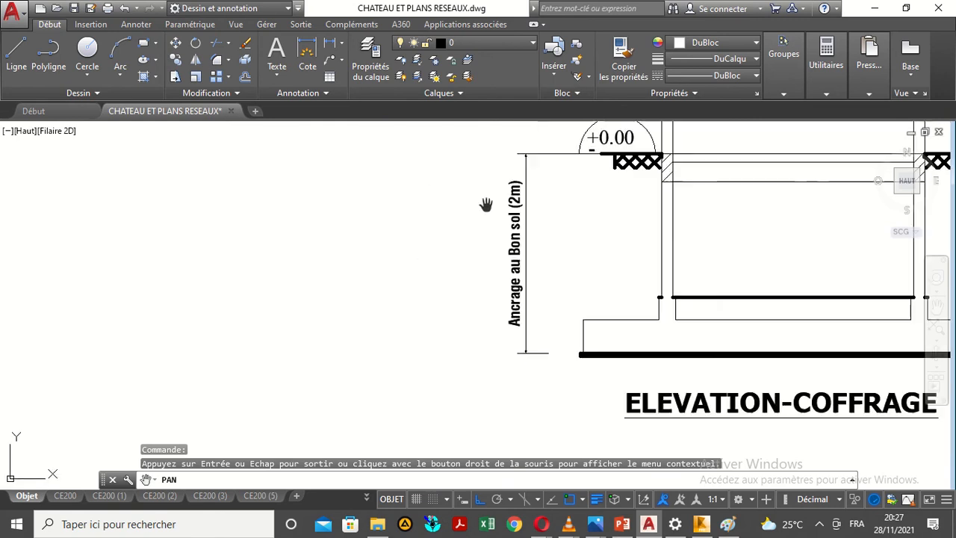
left_click_drag(621, 247, 334, 266)
left_click_drag(520, 183, 507, 209)
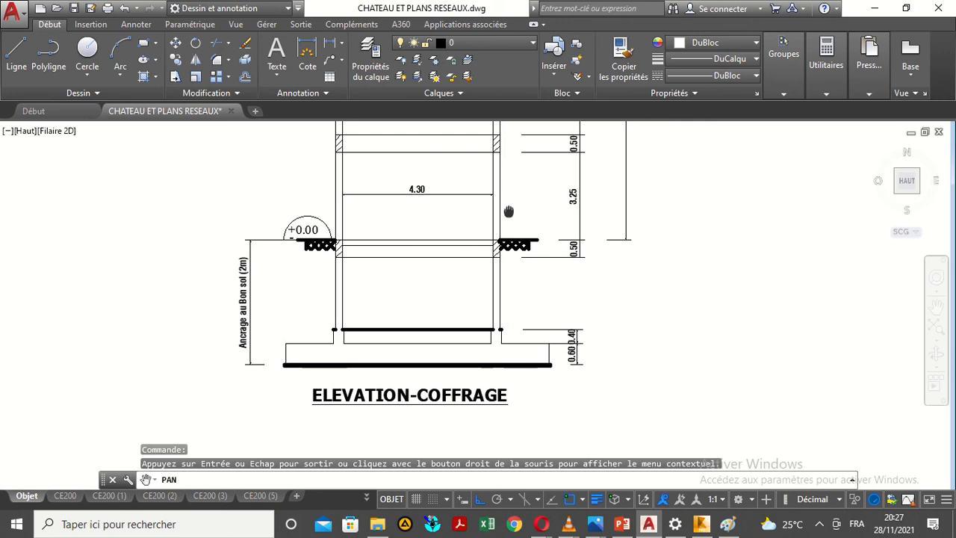
left_click_drag(625, 127, 593, 203)
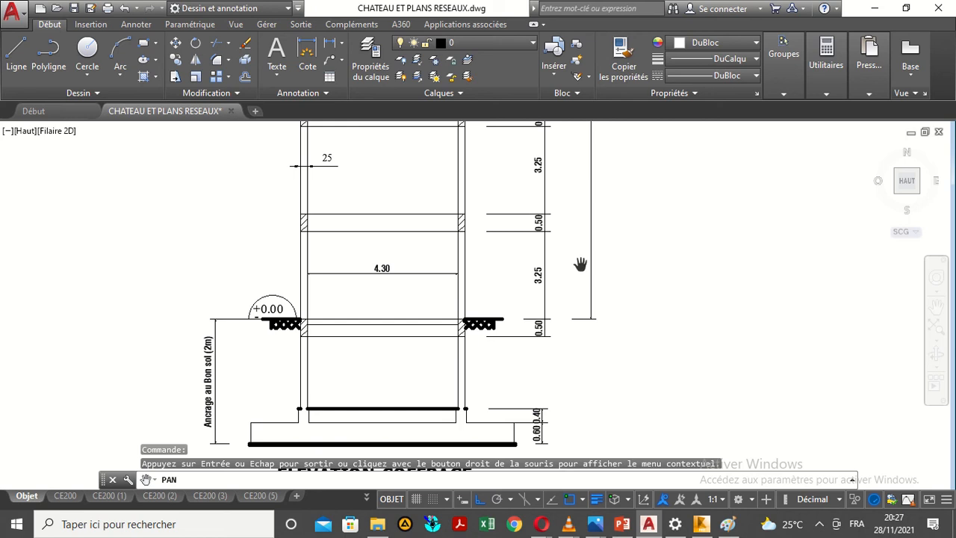
- In Robot Structural Analysis, add Z construction lines from 0 m, repeated 4 times at 3.75 m spacing, checking the shaft levels in AutoCAD
left_click(700, 523)
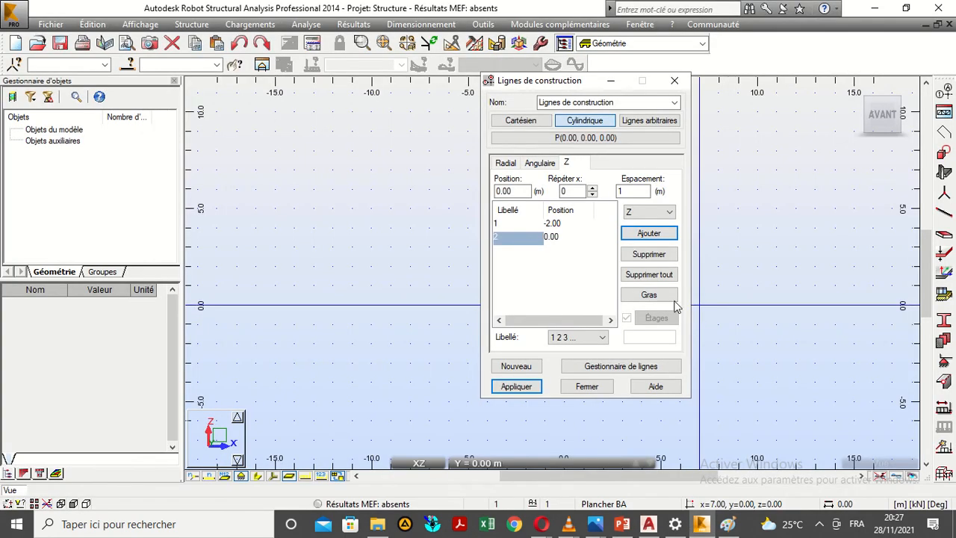
left_click(627, 191)
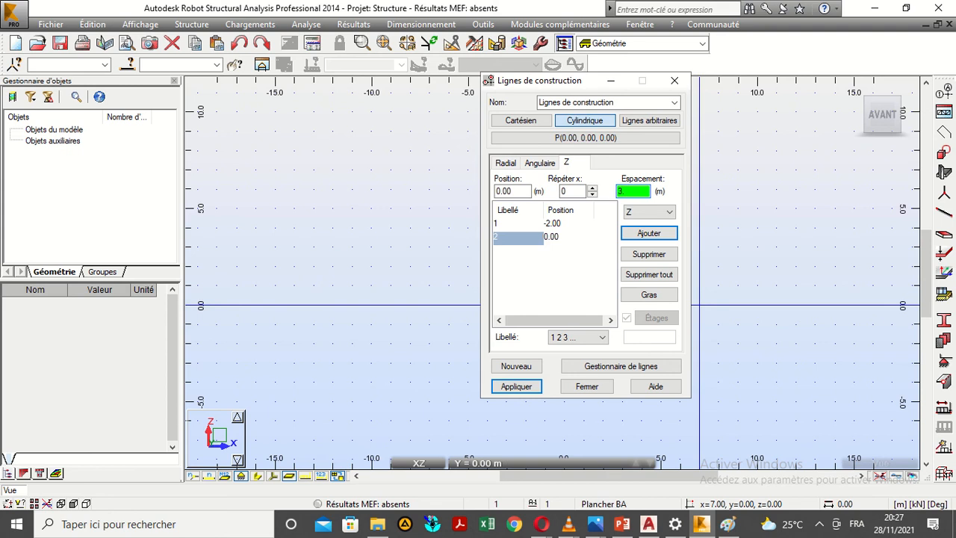
type("3.2")
double_click(570, 191)
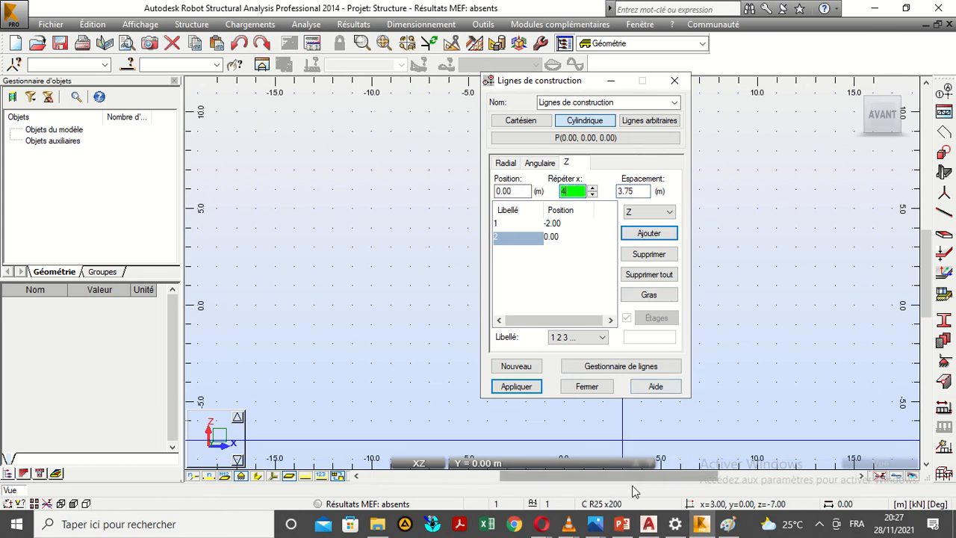
left_click(648, 524)
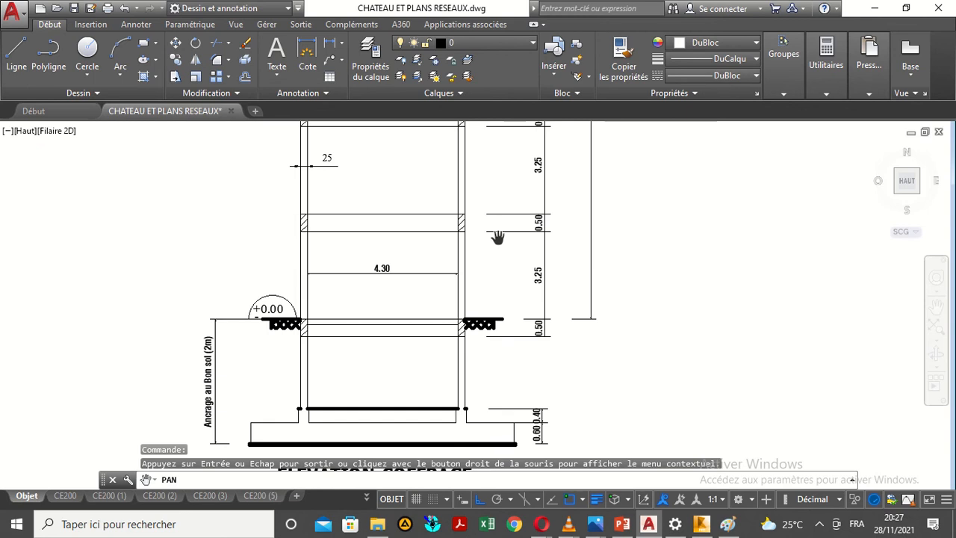
left_click_drag(517, 282, 518, 342)
left_click_drag(529, 227, 527, 349)
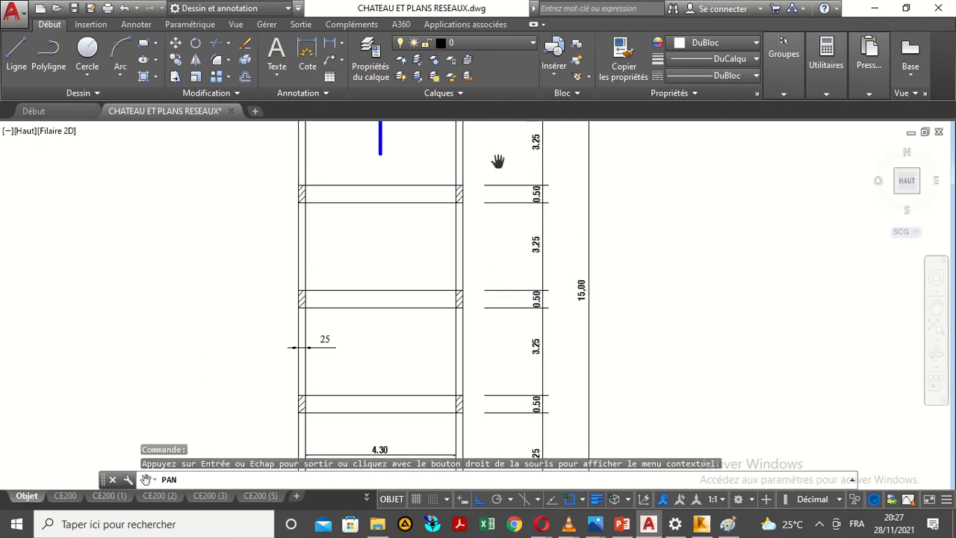
left_click_drag(498, 165, 493, 267)
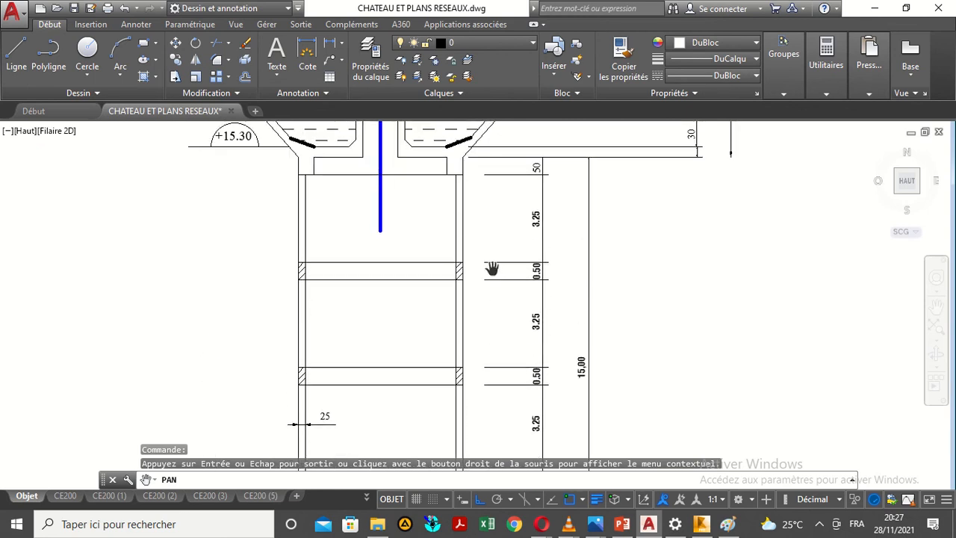
left_click(700, 524)
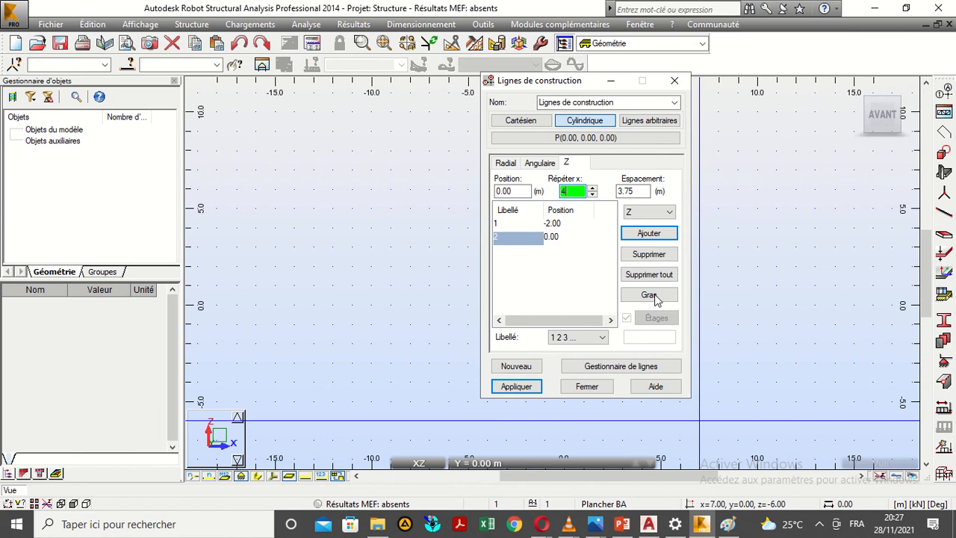
left_click(650, 238)
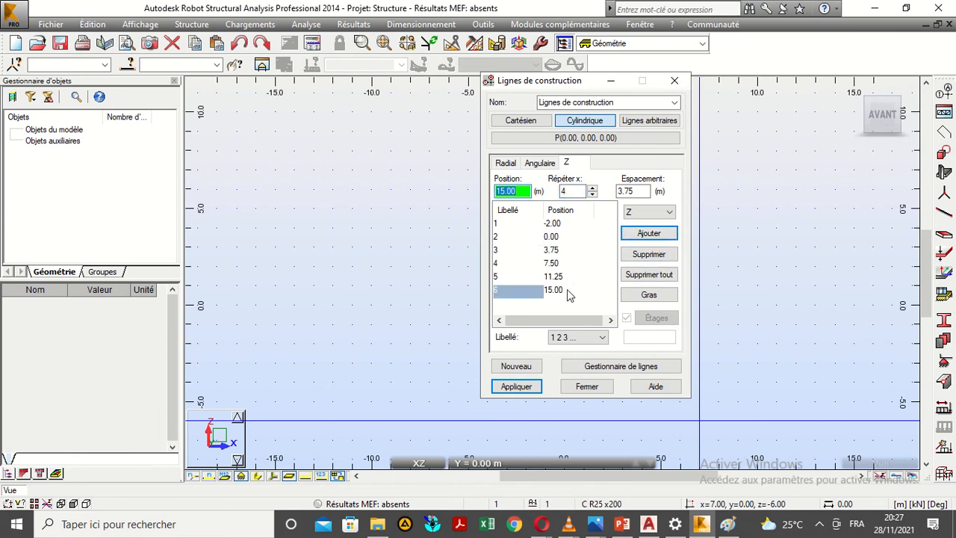
- Check the tank base level in AutoCAD and, in Robot Structural Analysis, add Z construction lines above 15.00 m, repeated 4 times at 0.30 m spacing
left_click(649, 523)
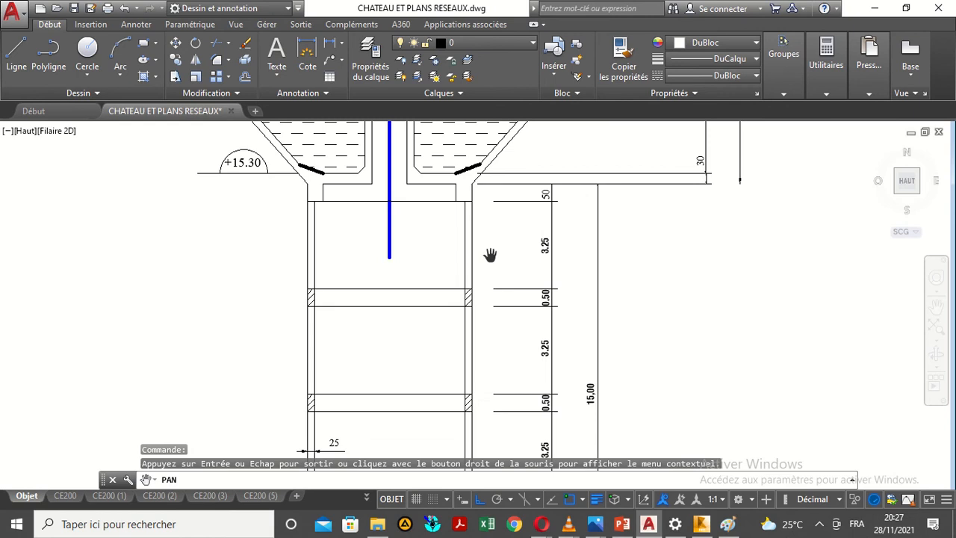
left_click_drag(489, 254, 497, 325)
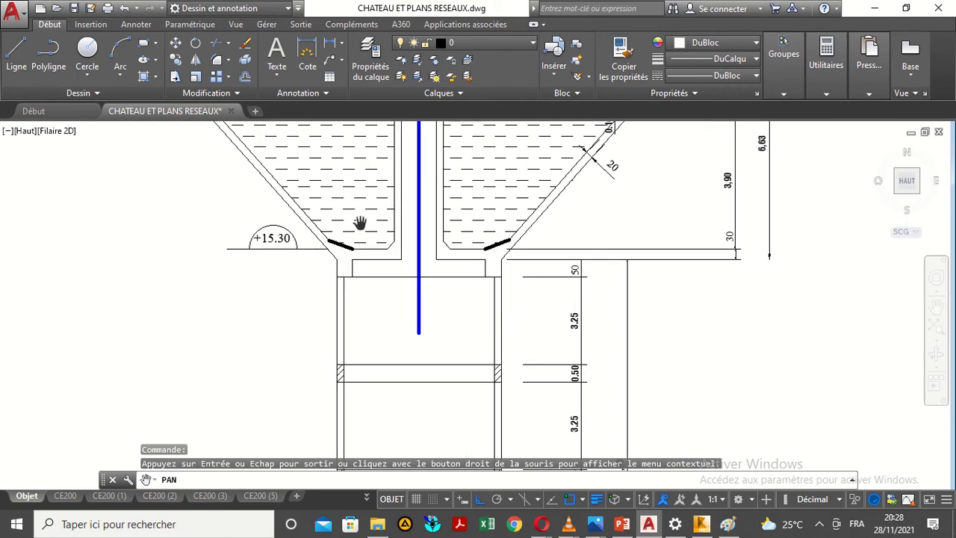
left_click(701, 524)
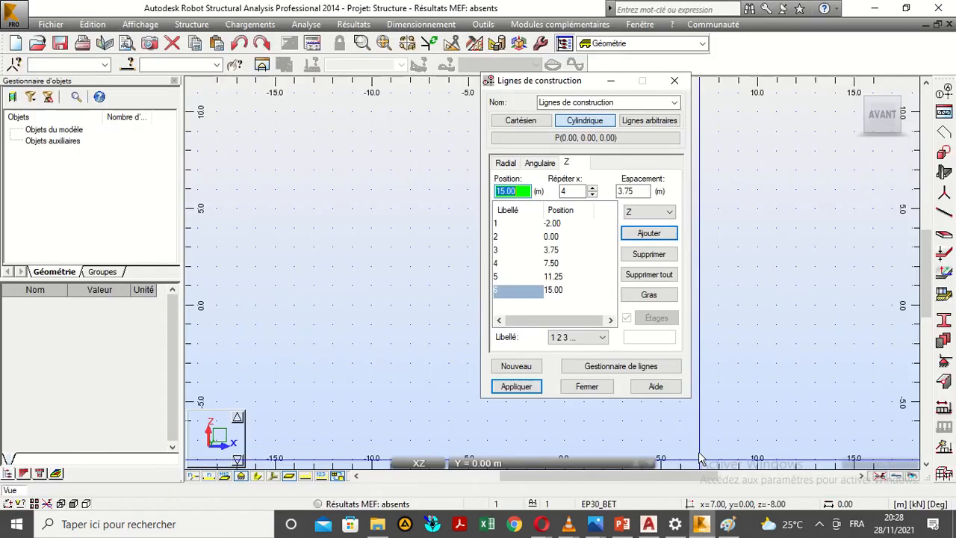
left_click(639, 191)
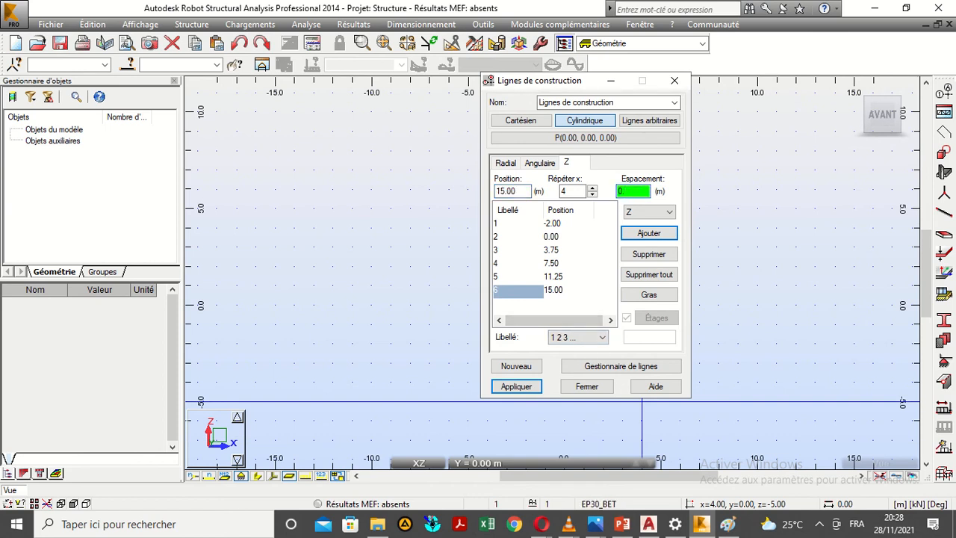
left_click(669, 237)
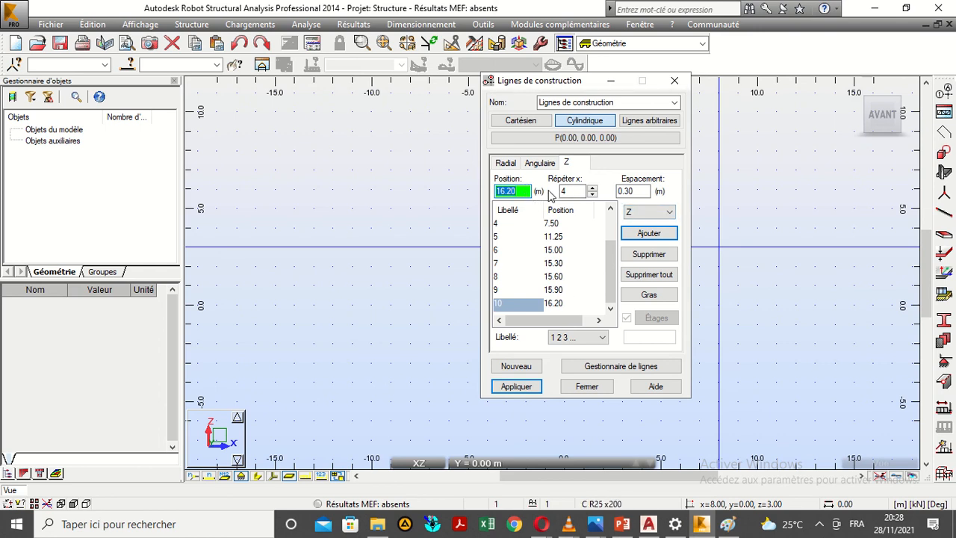
- Set the Z line repetition to 1 and delete every Z construction line above the 15.00 m position
left_click(592, 194)
left_click(592, 194)
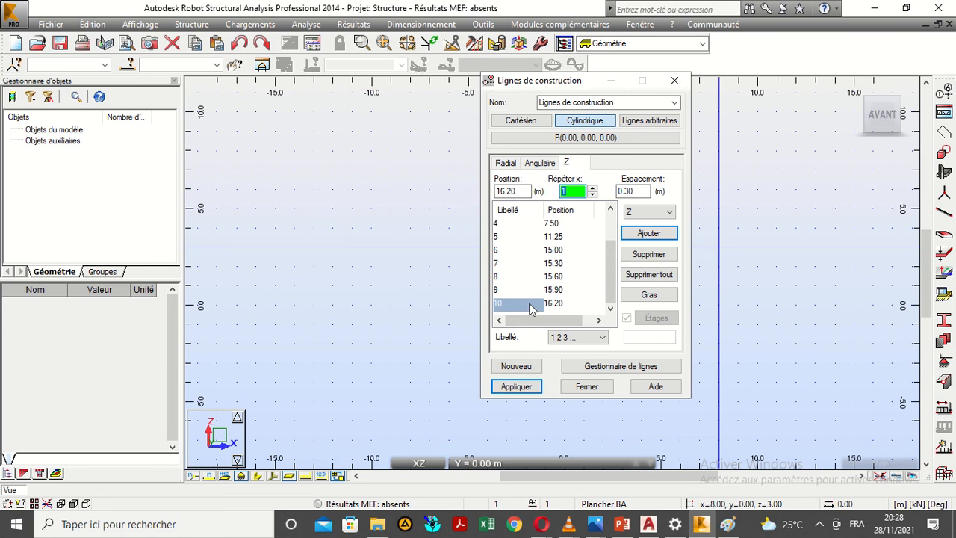
left_click(531, 307)
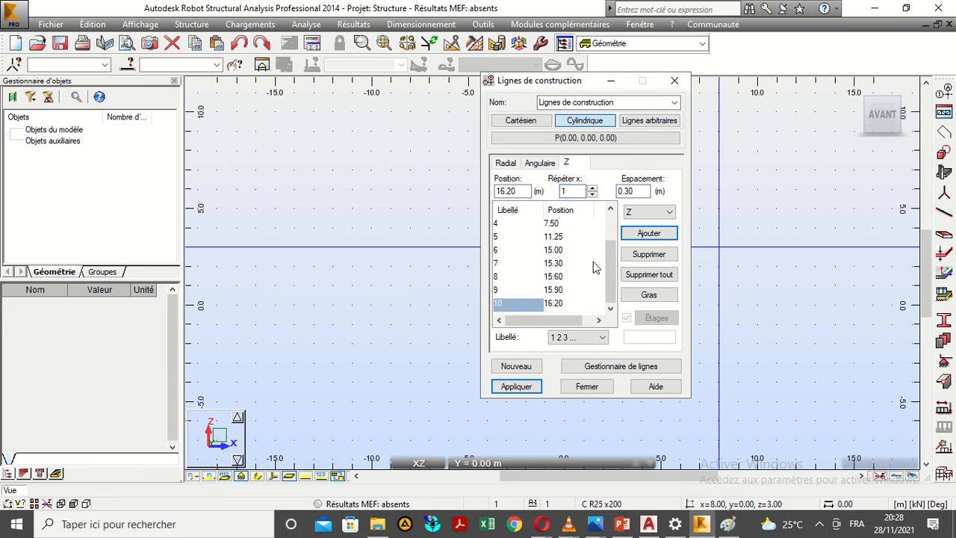
left_click(644, 255)
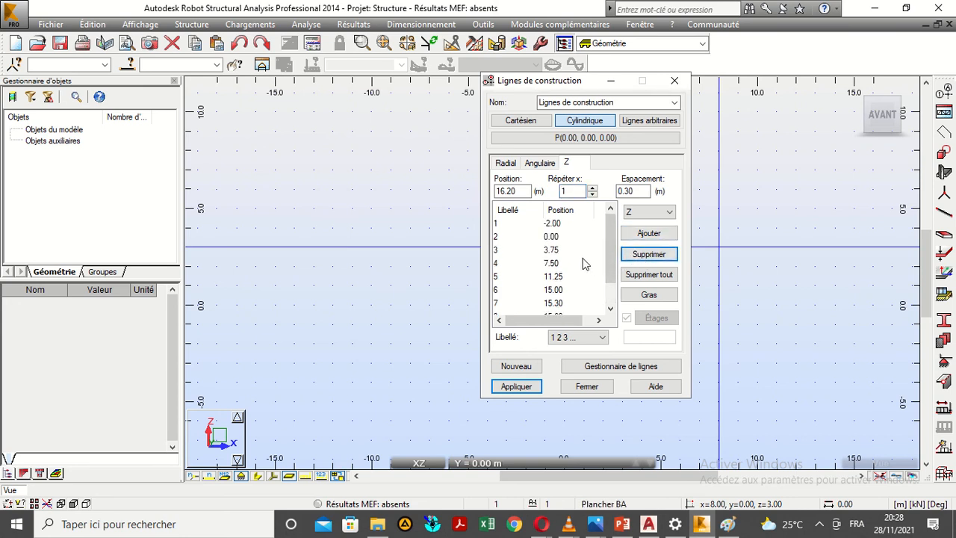
left_click(610, 307)
left_click(611, 307)
left_click(579, 303)
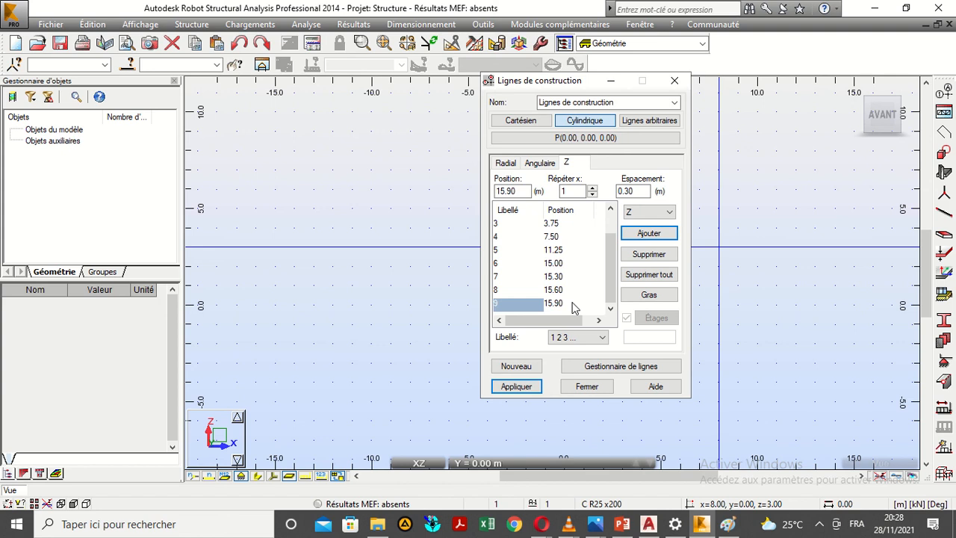
left_click(550, 289)
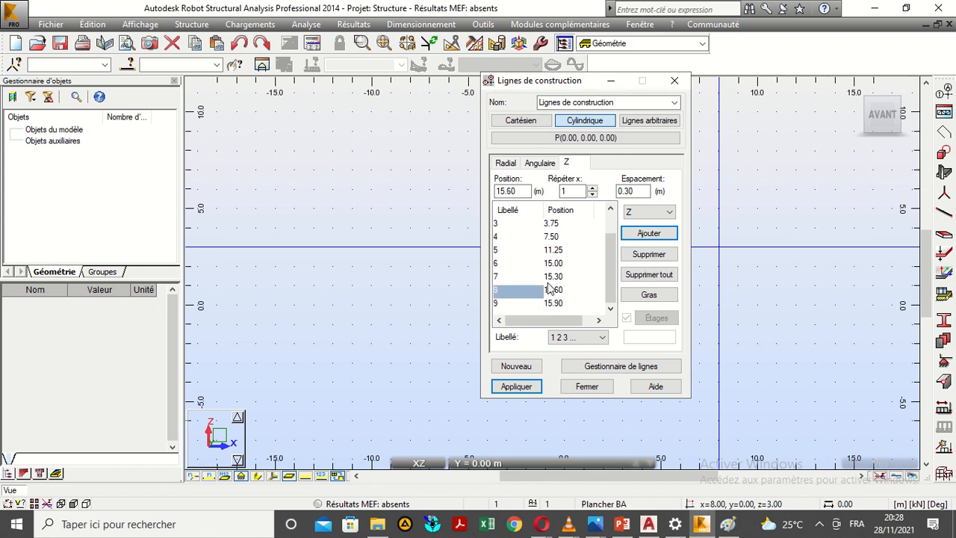
left_click(654, 255)
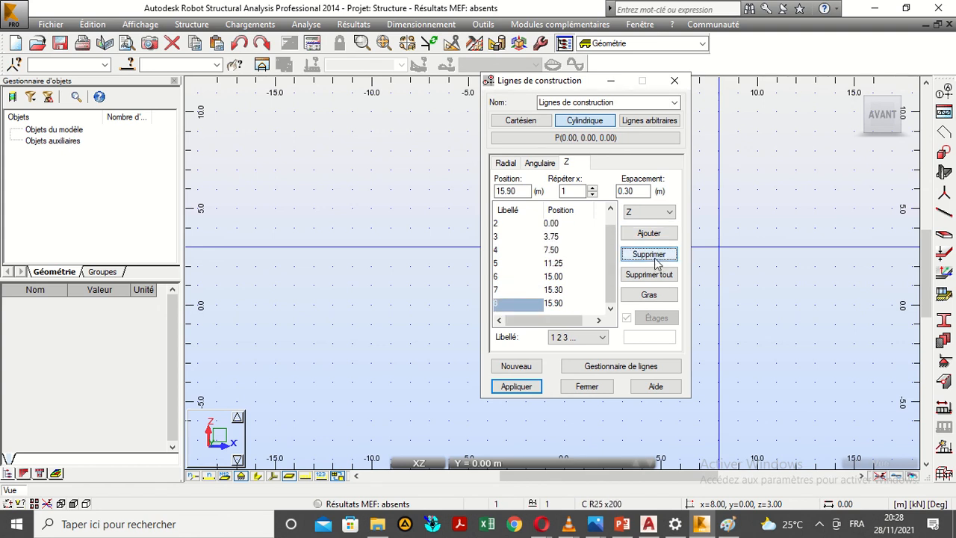
left_click(656, 255)
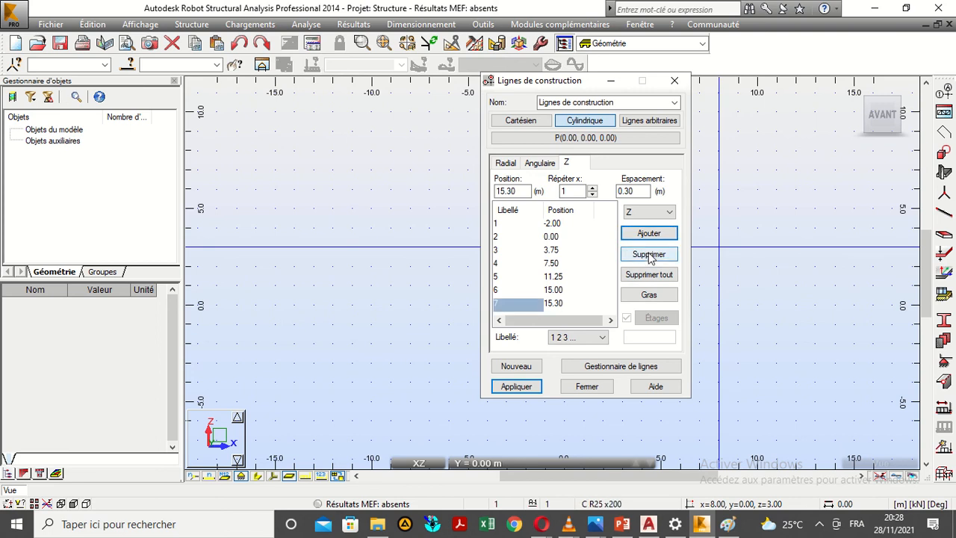
left_click(649, 254)
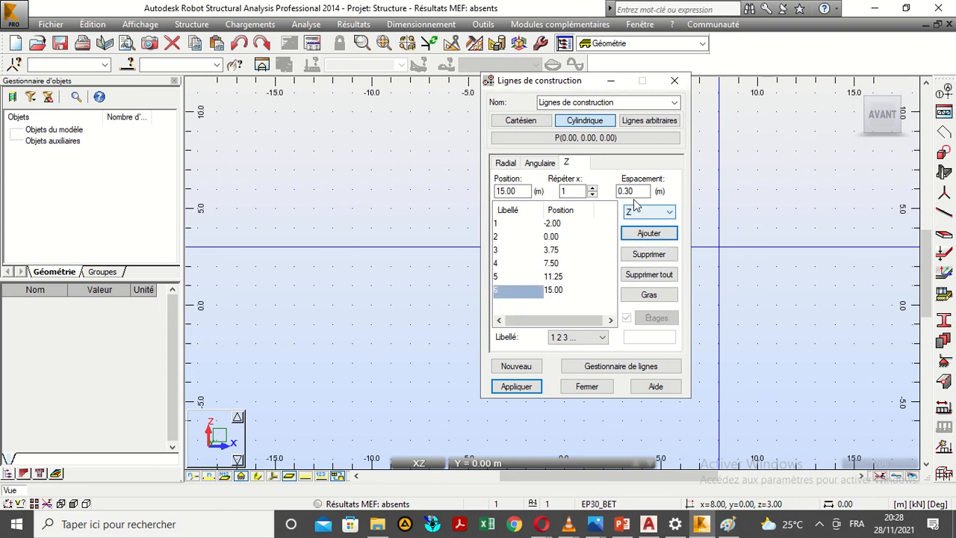
- Add Z construction lines at 15.30 m and 19.20 m using spacings of 0.30 m and 3.90 m, checking the tank heights in AutoCAD
left_click(648, 234)
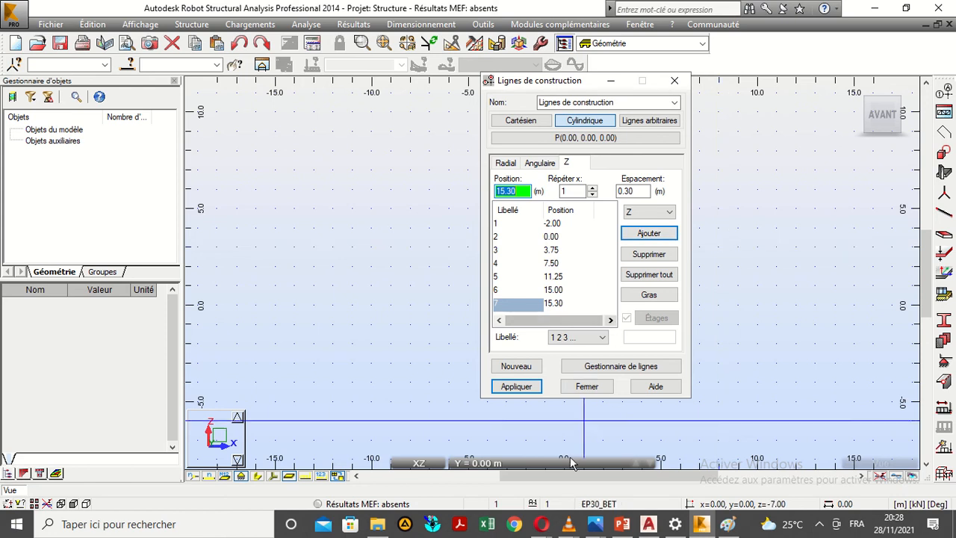
left_click(649, 523)
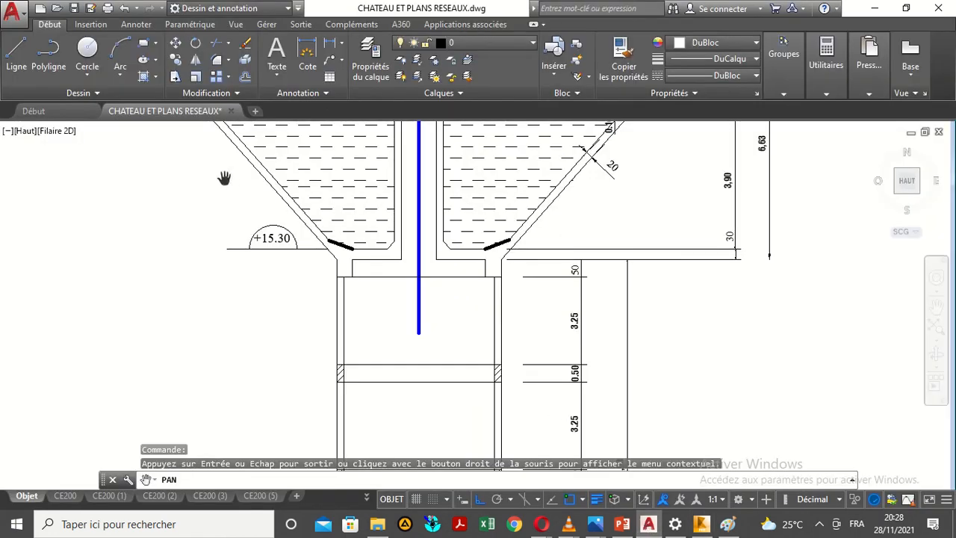
left_click_drag(412, 239, 396, 335)
left_click_drag(652, 328, 651, 332)
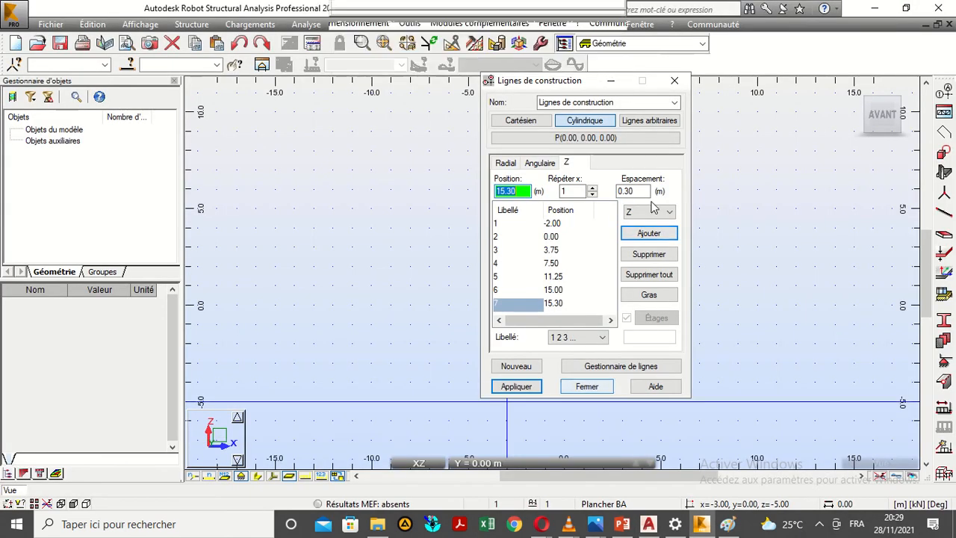
left_click(639, 191)
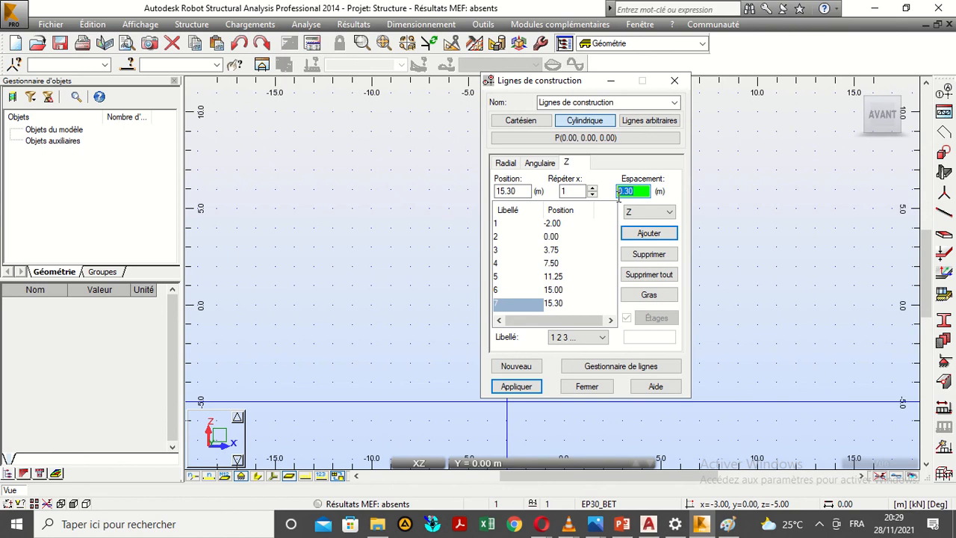
type("3.90")
left_click(648, 234)
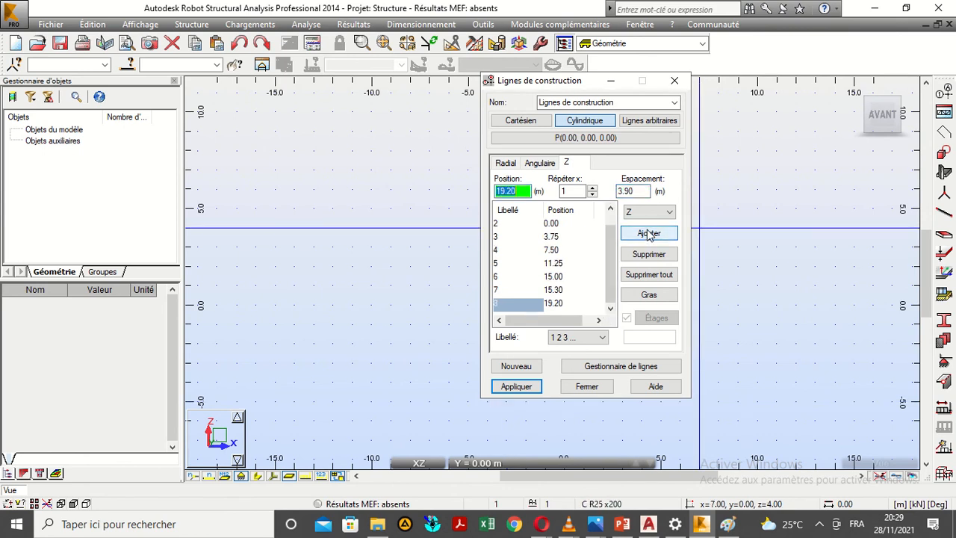
- Add Z construction lines at 19.50 m and 20.95 m using spacings of 0.30 m and 1.45 m, checking the roof levels in AutoCAD
left_click(635, 191)
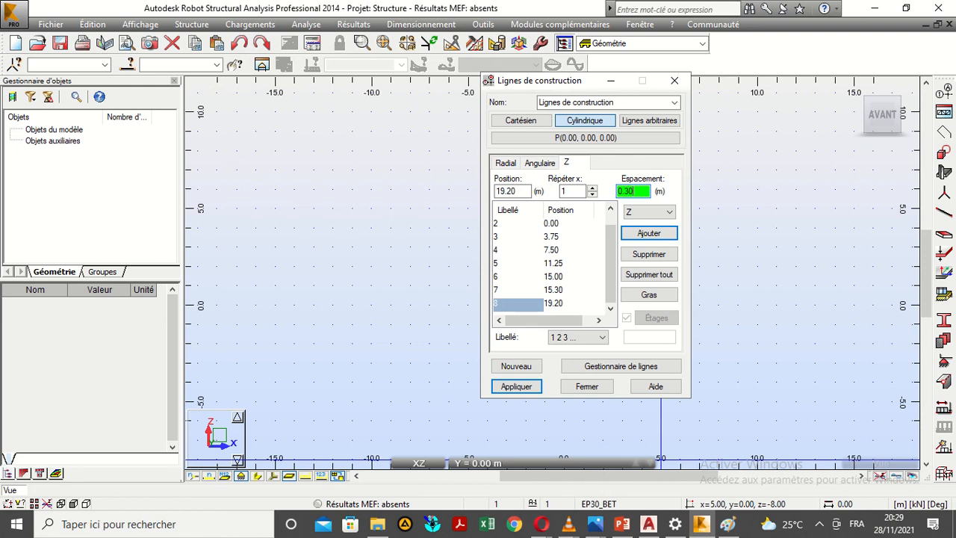
left_click(647, 233)
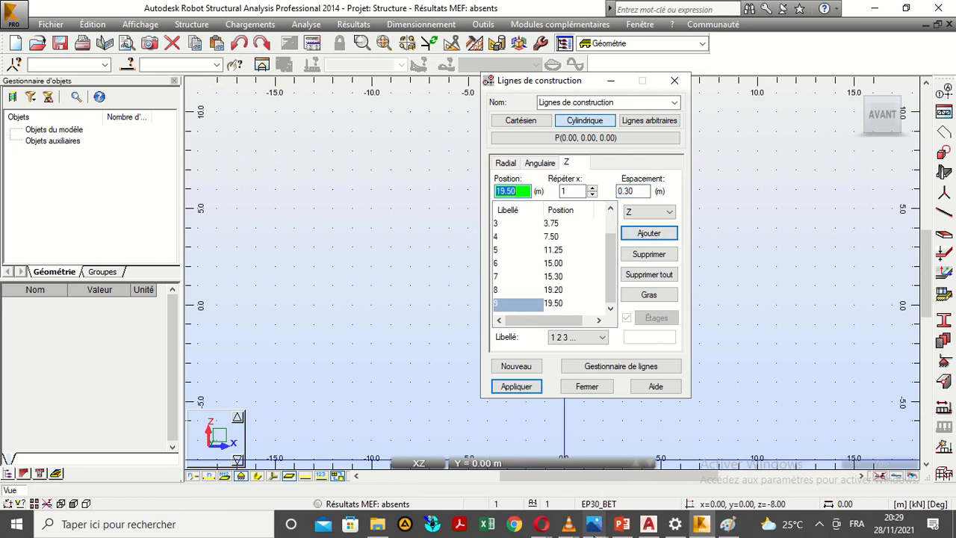
left_click(649, 523)
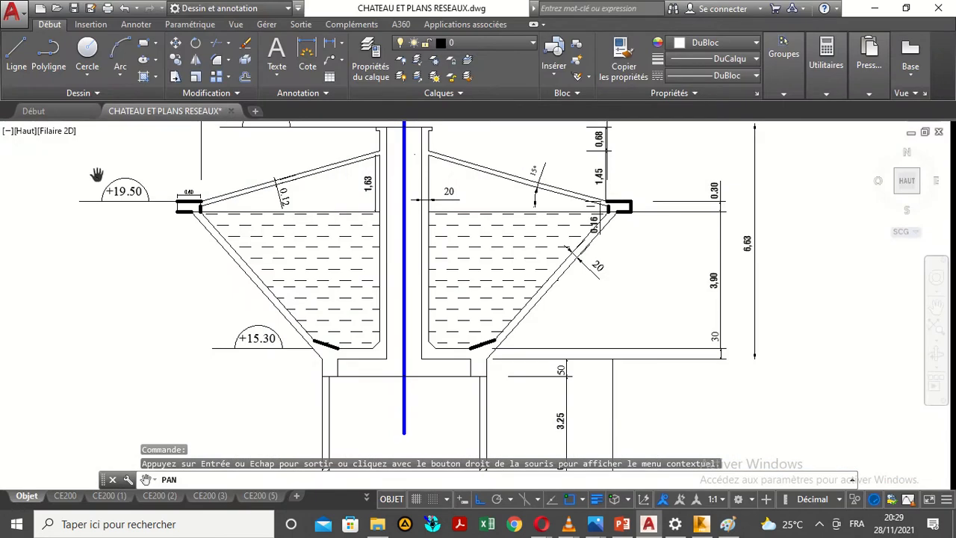
mouse_move(117, 202)
left_mouse_down()
mouse_move(271, 369)
mouse_move(239, 433)
mouse_move(217, 303)
left_mouse_up()
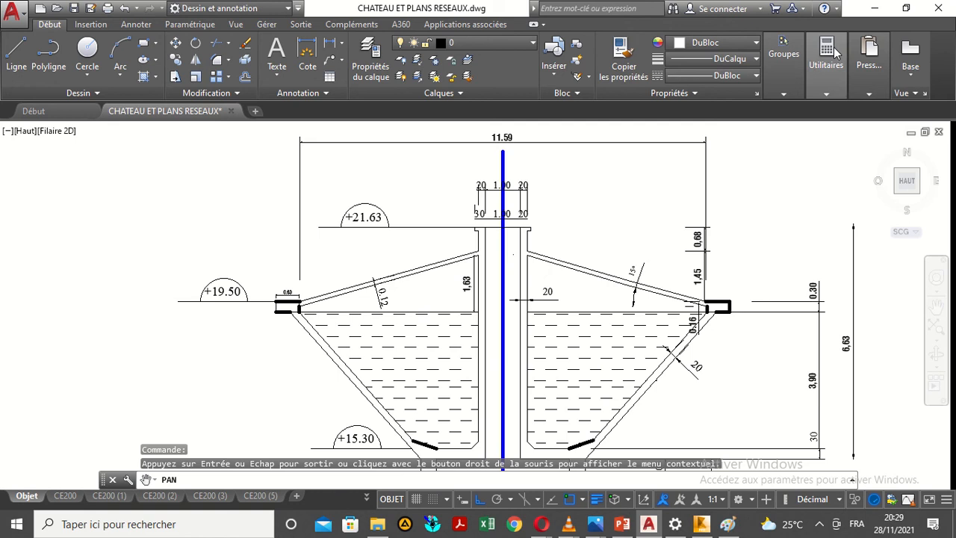
mouse_move(916, 6)
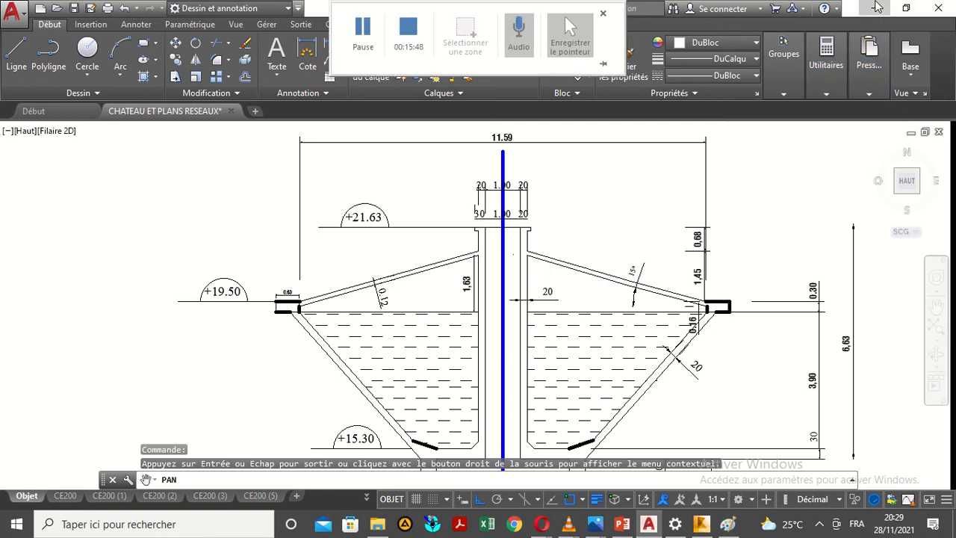
left_click(874, 8)
left_click(640, 192)
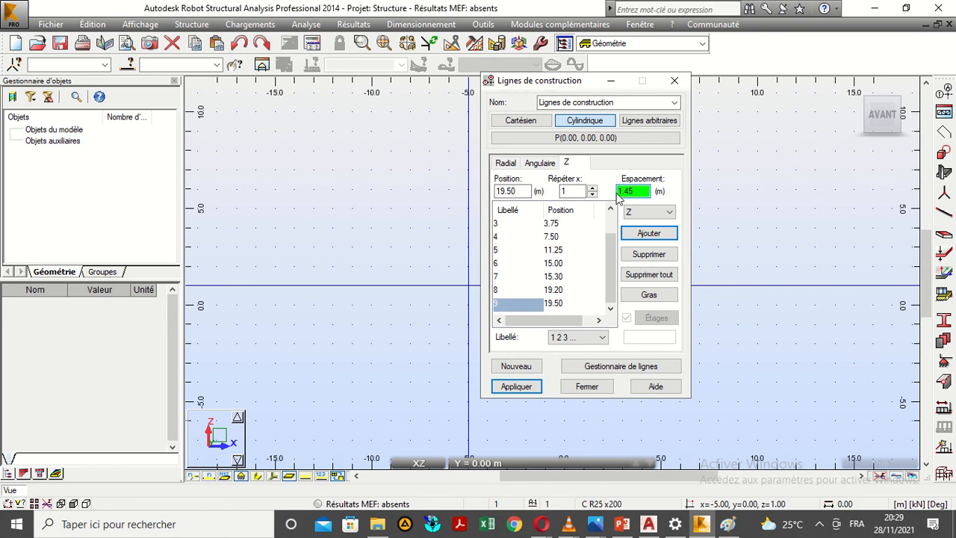
left_click(633, 233)
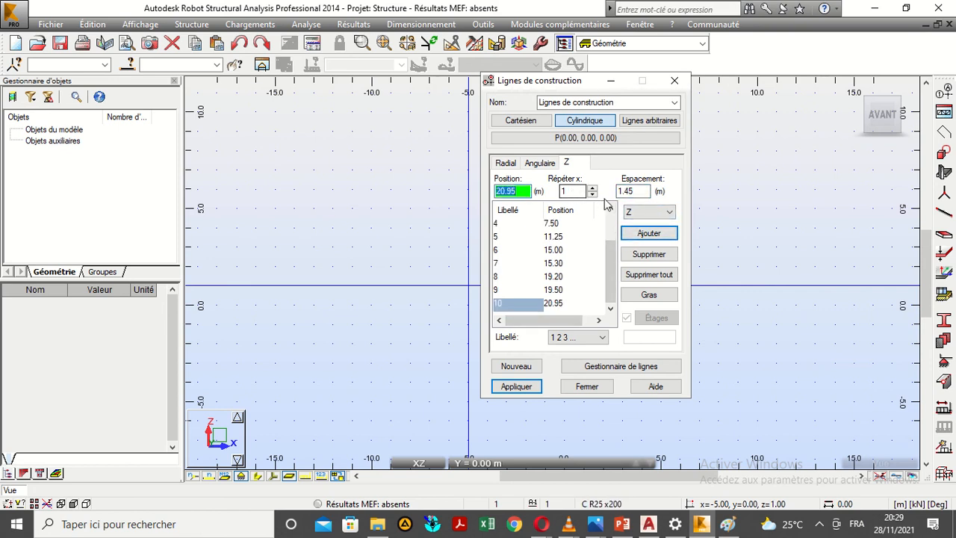
- Add the top Z construction line at 21.63 m with a 0.68 m spacing, checking the chimney height in AutoCAD
key("Tab")
key("Tab")
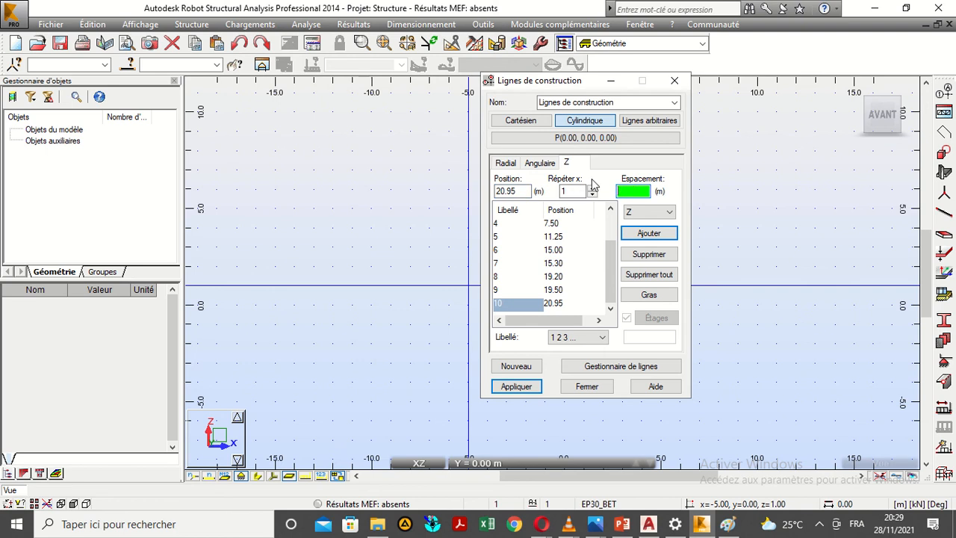
left_click(649, 525)
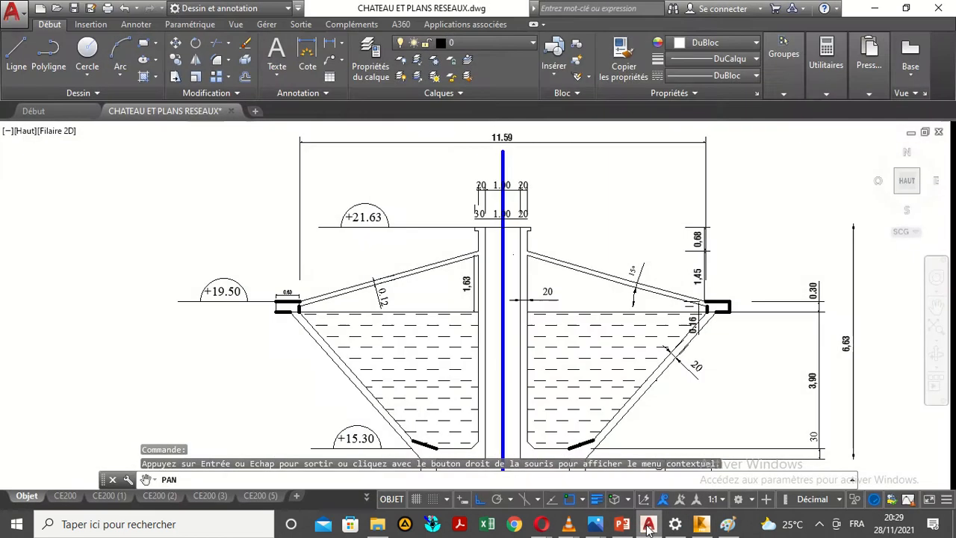
left_click(700, 523)
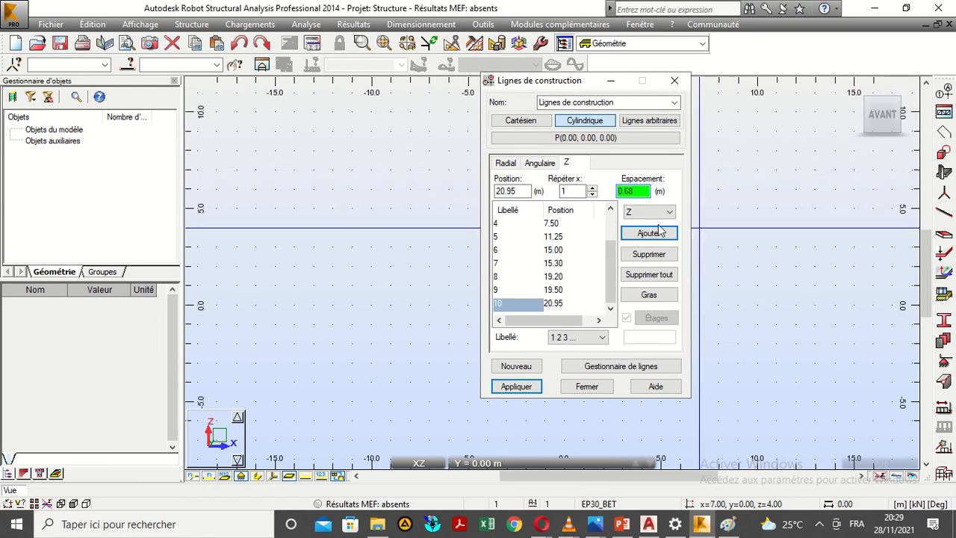
left_click(649, 233)
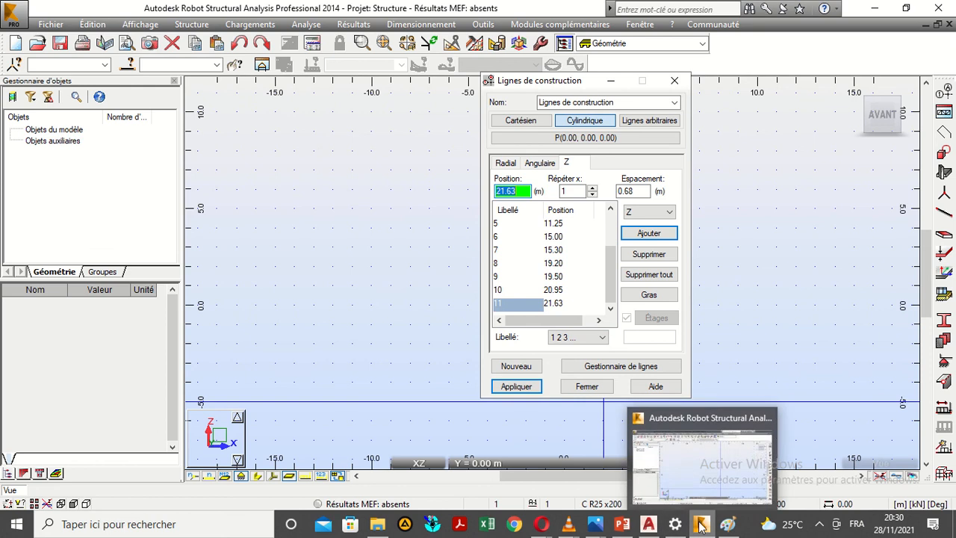
- Check the level marks on the AutoCAD elevation, and in Robot Structural Analysis set the Z construction line labels to Valeur
left_click(728, 523)
left_click(648, 524)
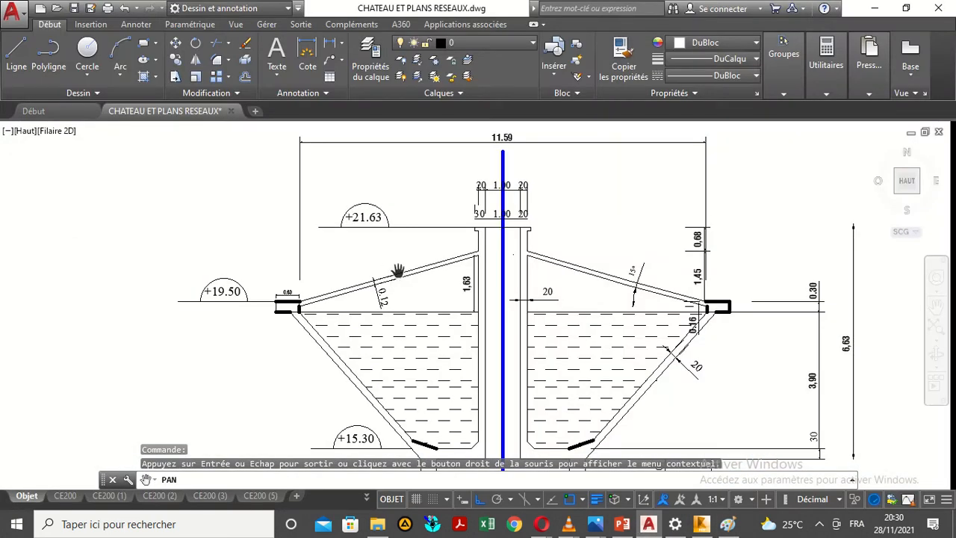
left_click(872, 9)
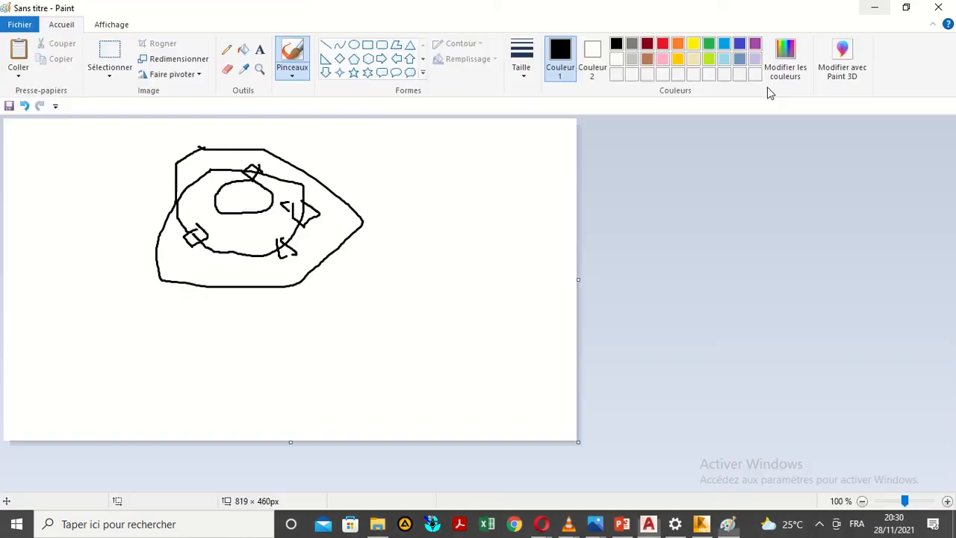
left_click(700, 523)
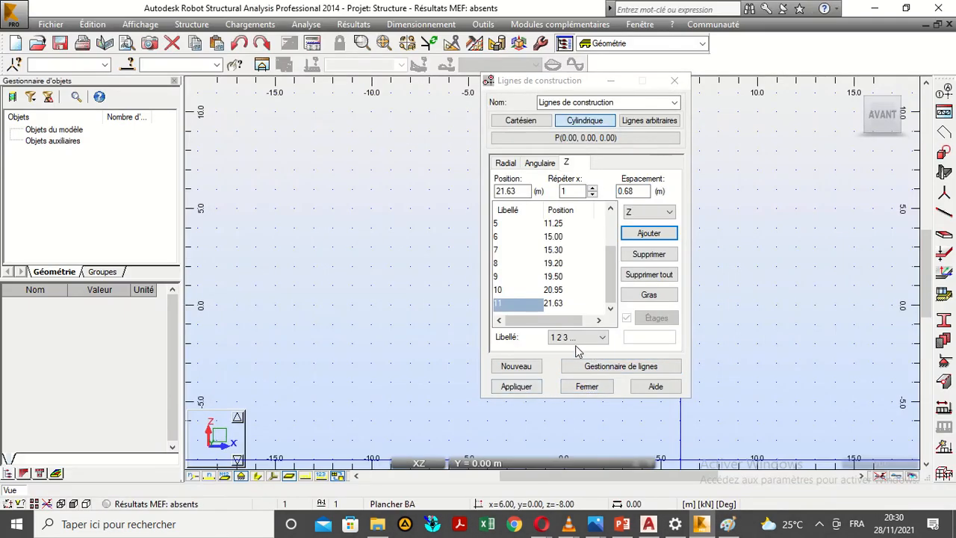
left_click(580, 337)
left_click(568, 373)
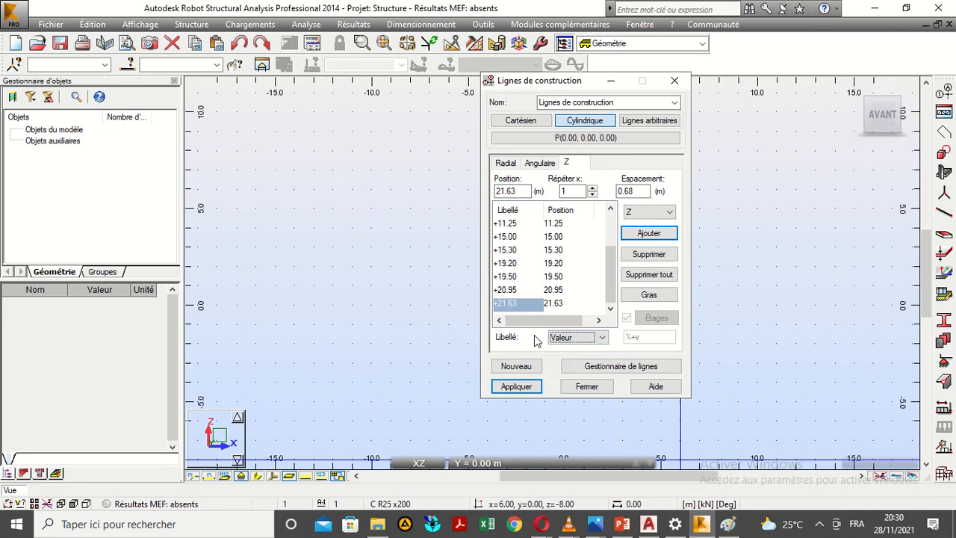
- Apply the cylindrical construction lines, close their dialog, and view the resulting grid in 3D
left_click(514, 387)
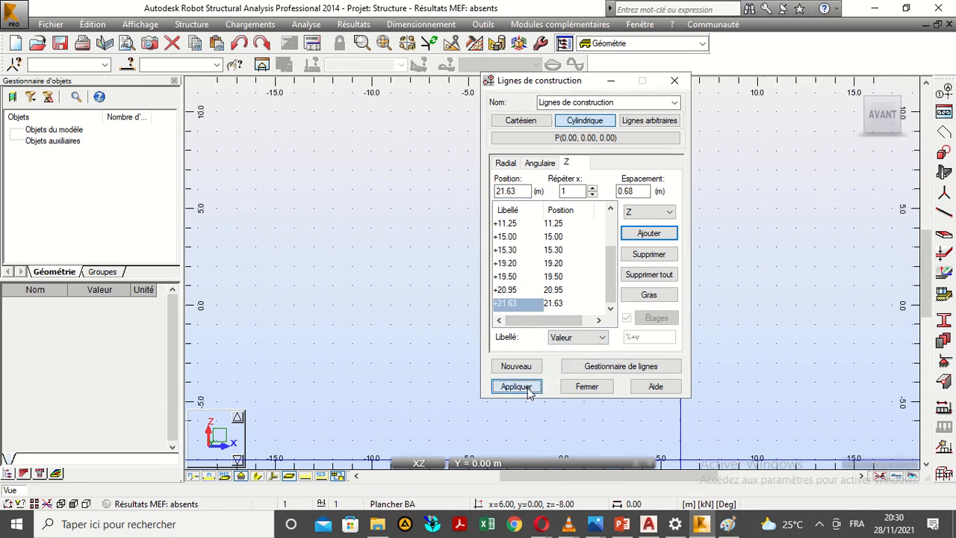
left_click(584, 387)
left_click(857, 92)
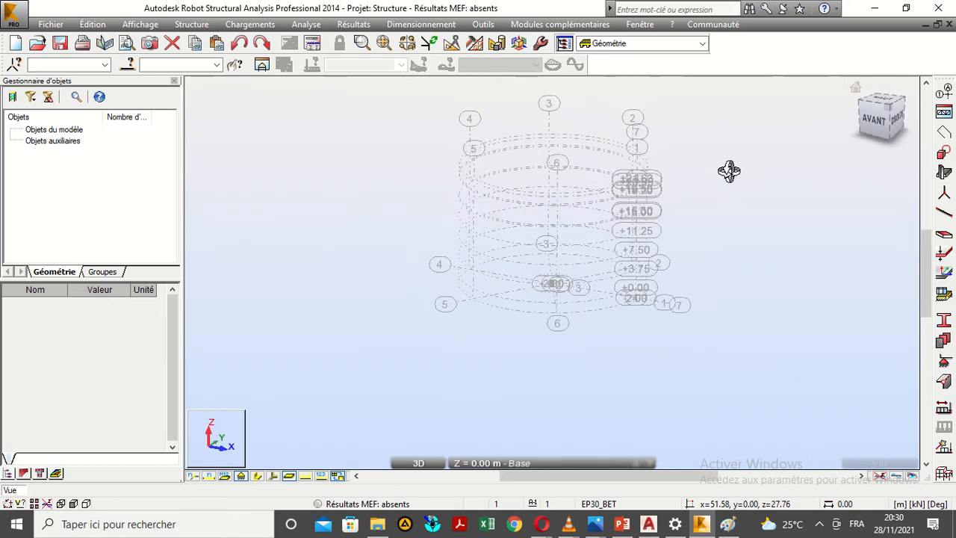
- Redefine the concrete column section C R25 x200 with a height h of 25 cm, overwriting the existing section of the same name
middle_click_drag(574, 188, 571, 261, "shift")
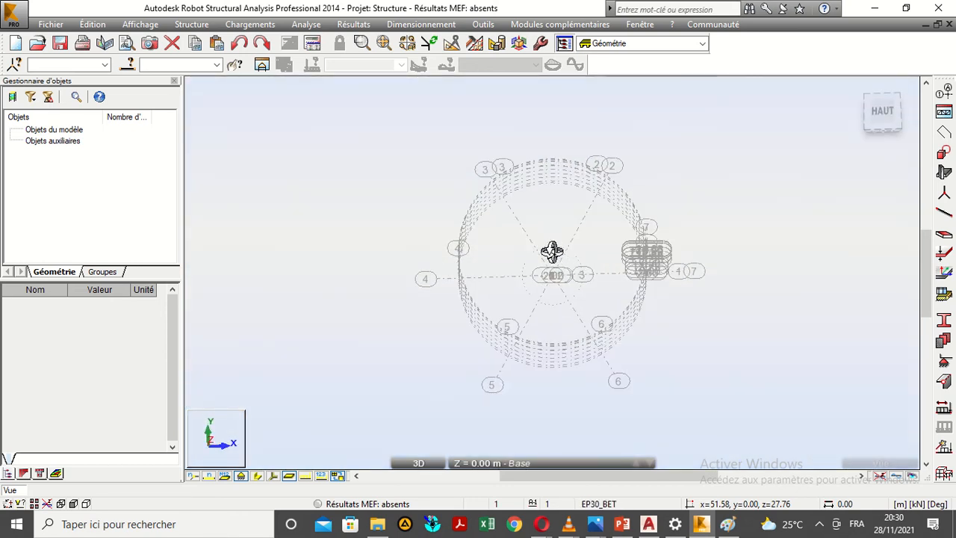
scroll(561, 269, "up", 5)
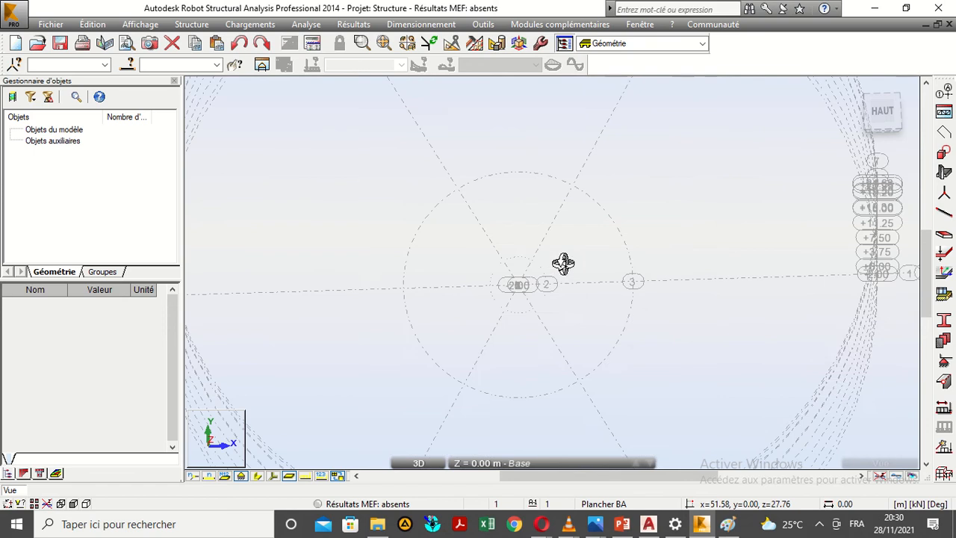
scroll(563, 263, "down", 1)
middle_click_drag(576, 304, 576, 316, "shift")
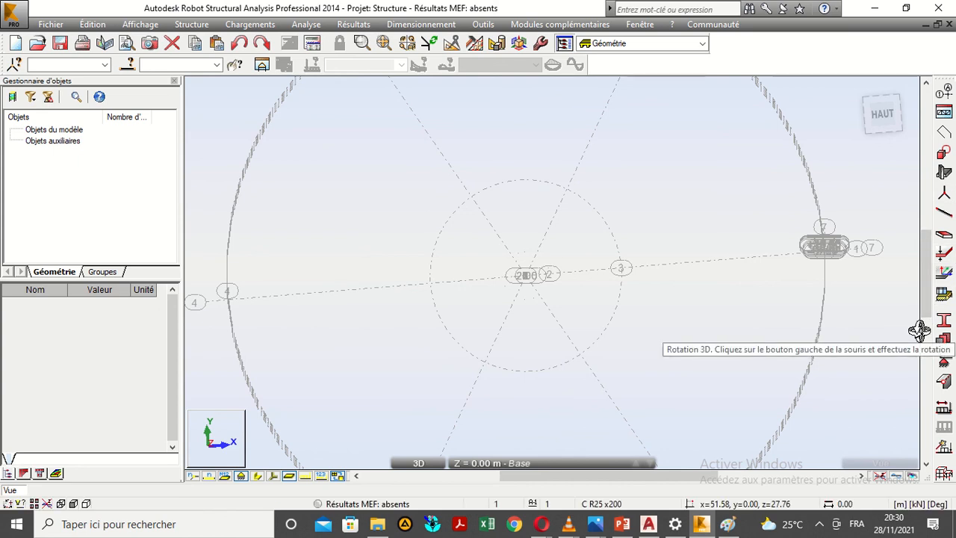
left_click(943, 292)
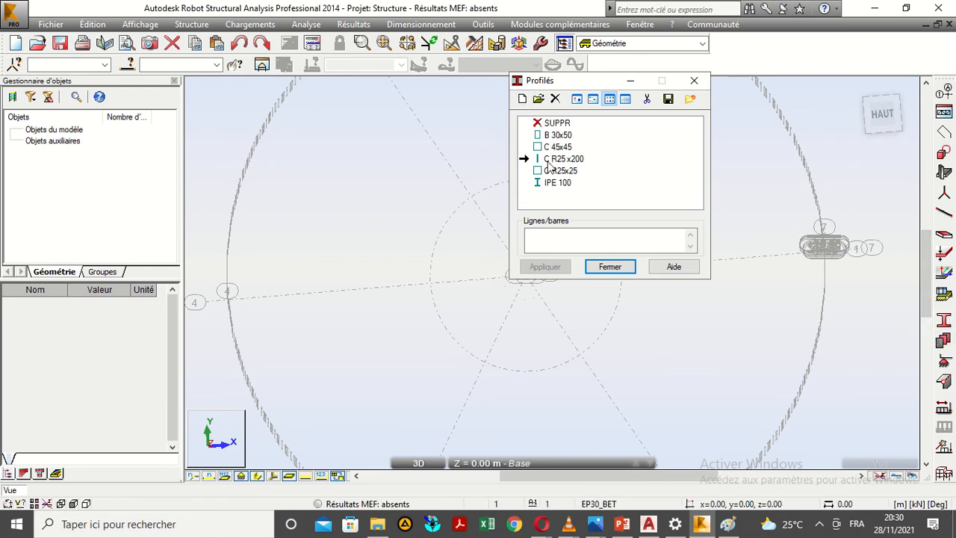
left_click(522, 100)
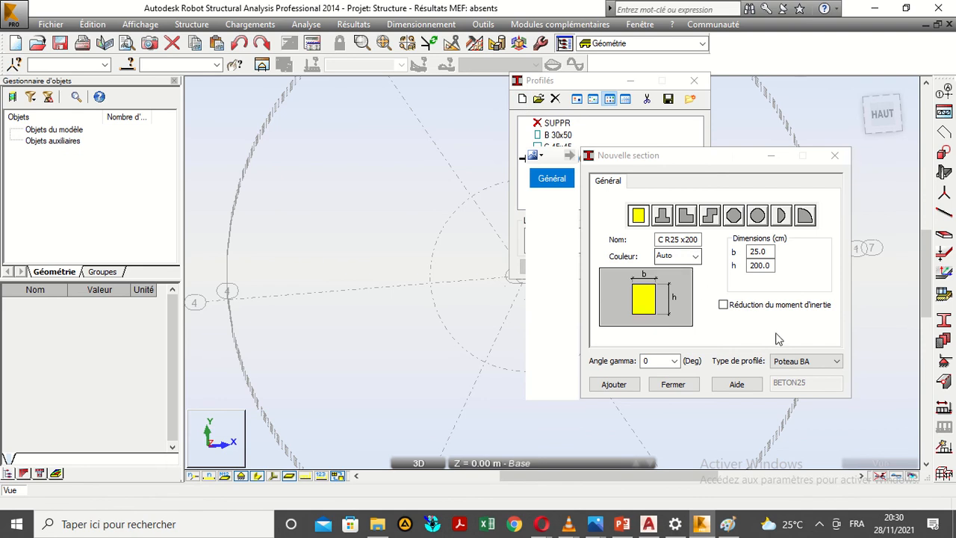
left_click(781, 361)
left_click(782, 357)
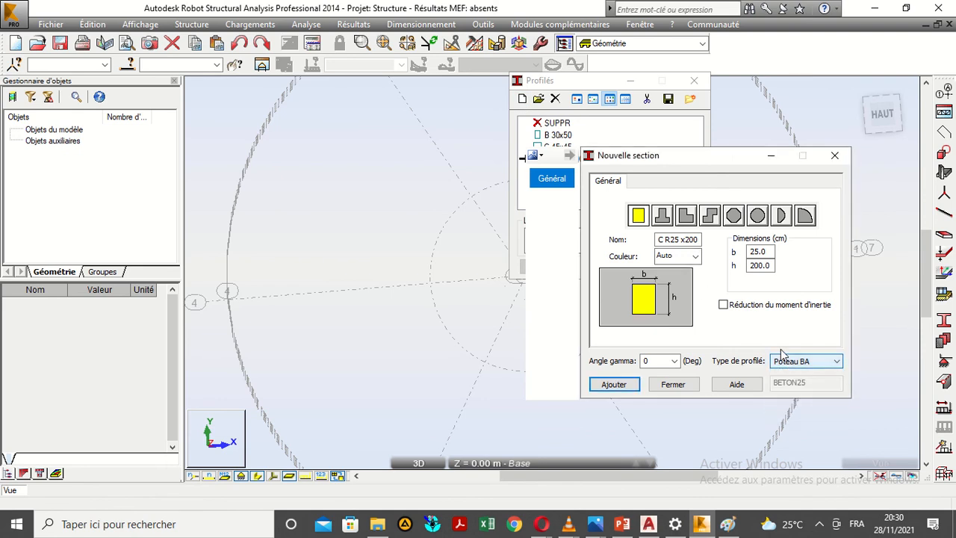
left_click(764, 266)
double_click(770, 266)
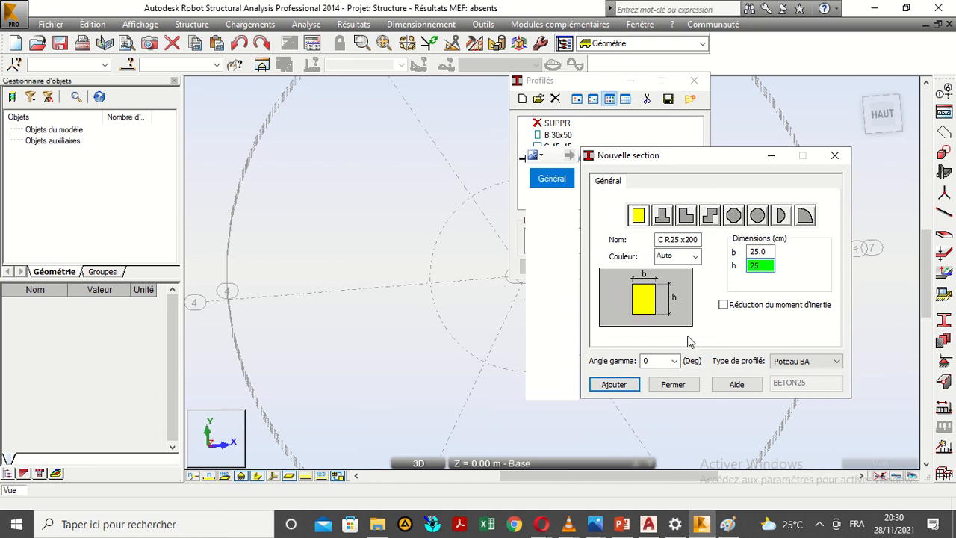
left_click(622, 385)
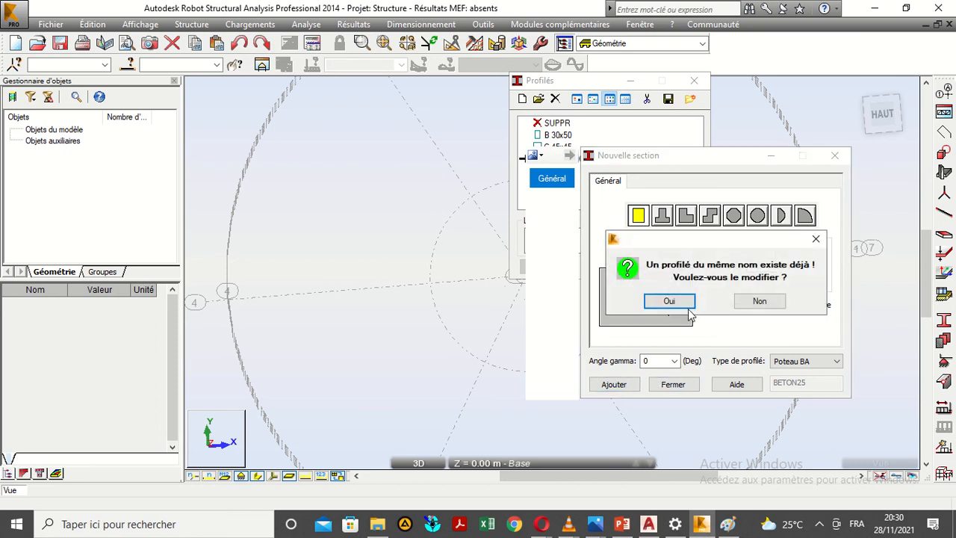
left_click(670, 301)
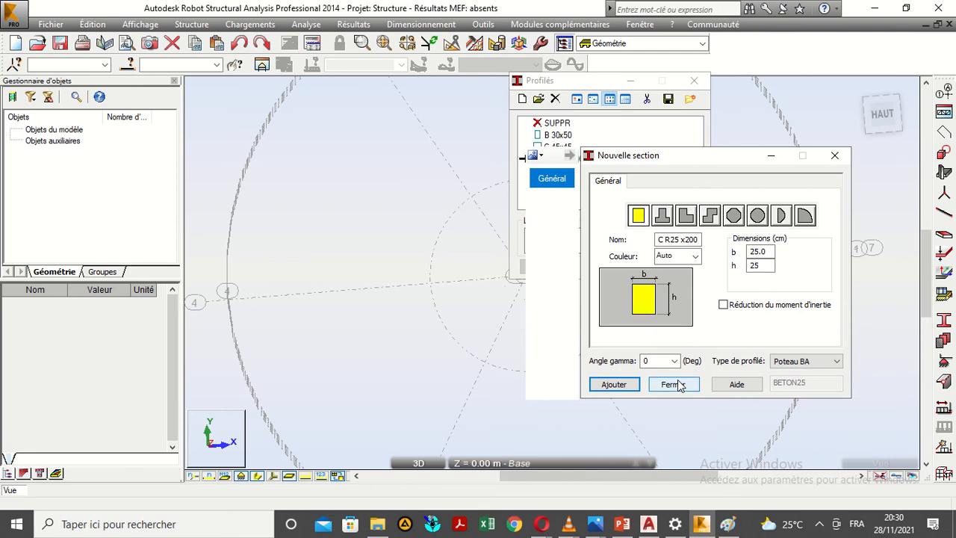
- Add a rectangular Poutre BA section B R30x50 with b 30 cm and h 50 cm, and close the section definitions
left_click(795, 361)
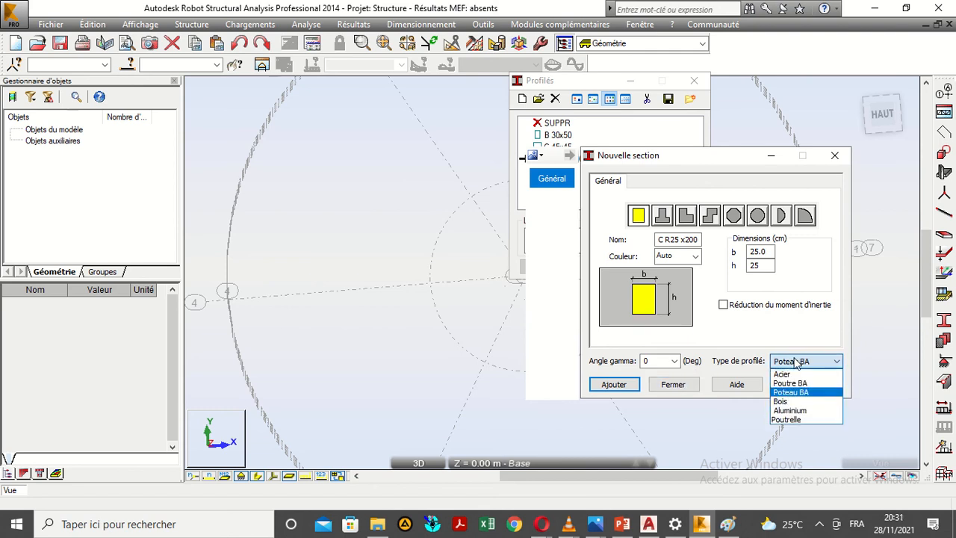
left_click(790, 382)
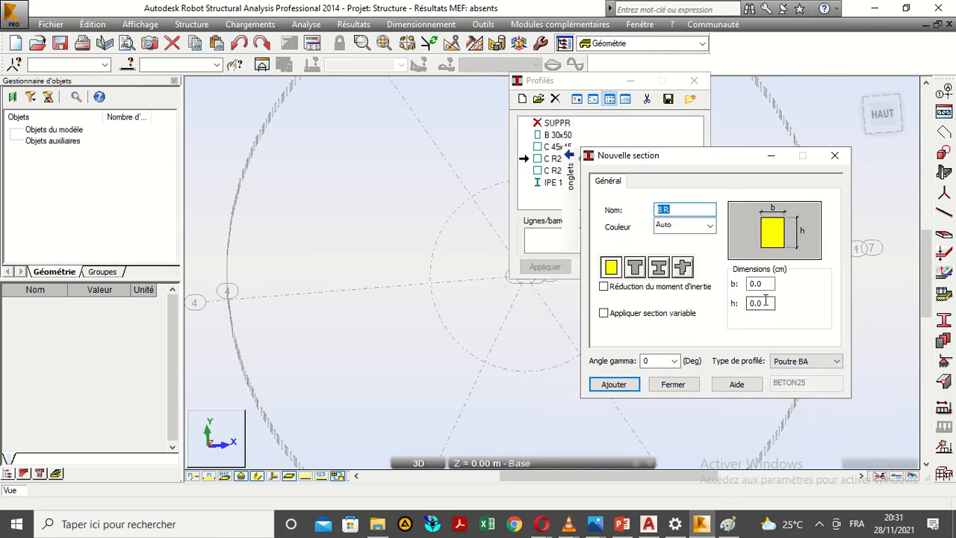
left_click(764, 305)
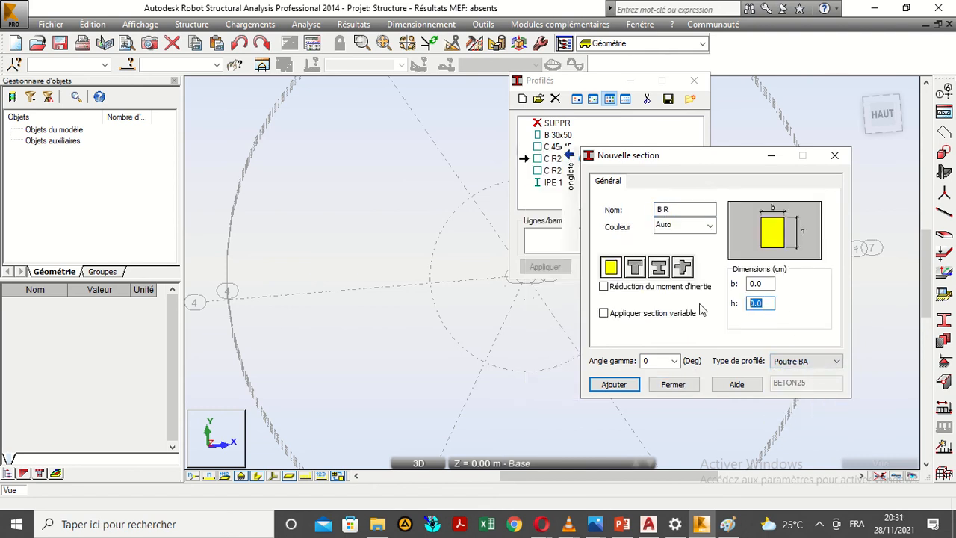
left_click(760, 283)
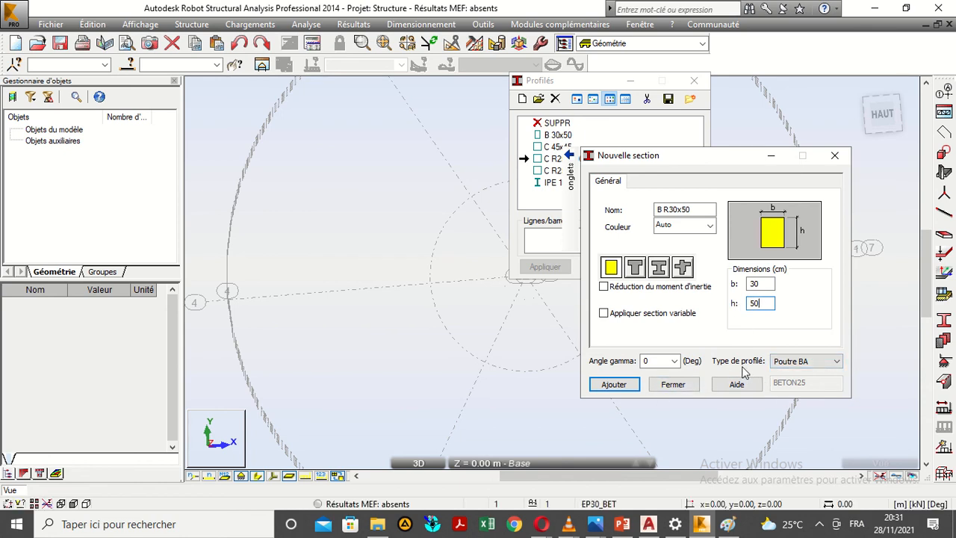
left_click(617, 385)
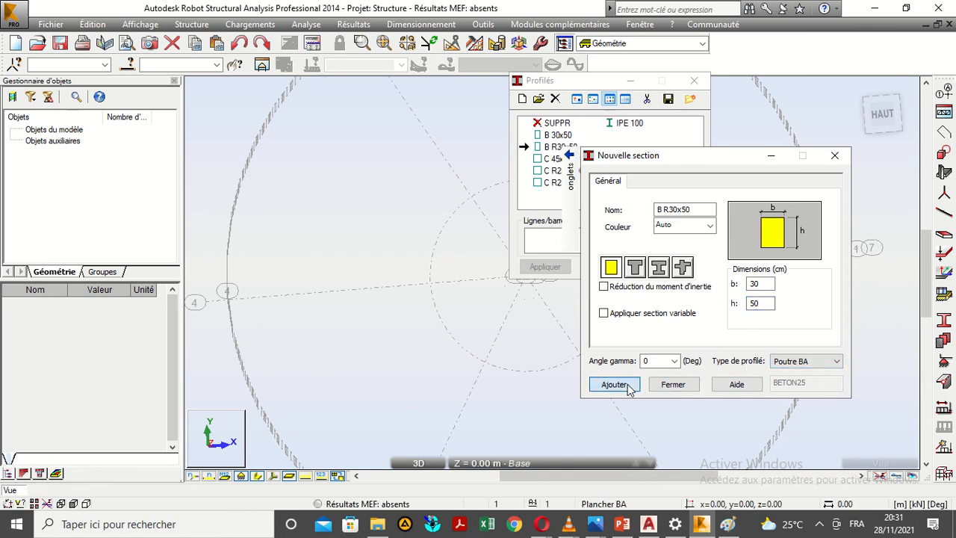
left_click(670, 384)
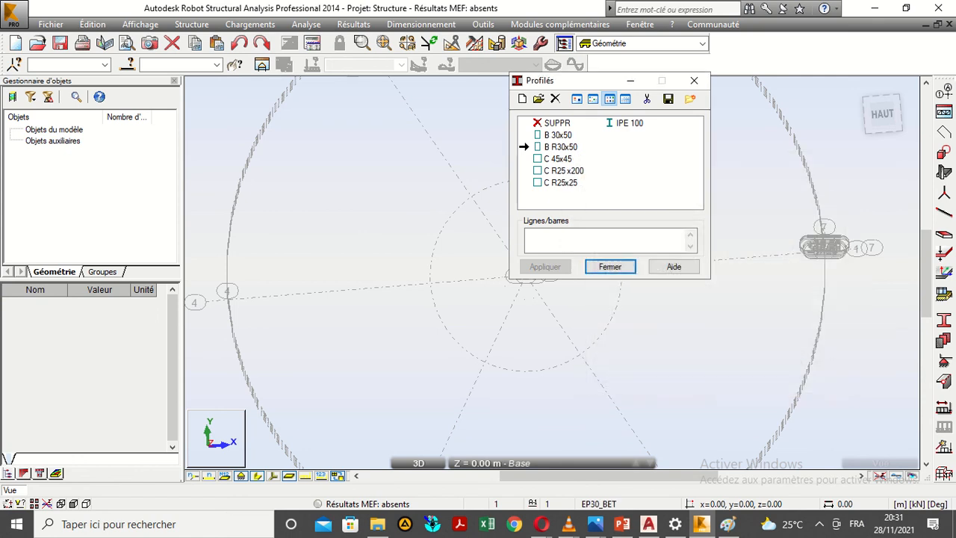
left_click(608, 268)
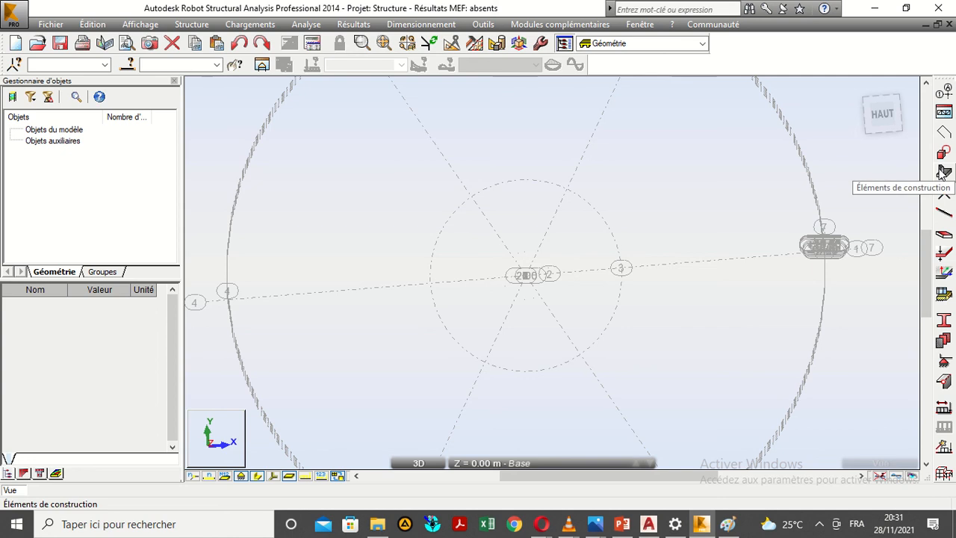
- Start a column construction element and set its profile type to Poteau BA with section C R25x25
left_click(942, 172)
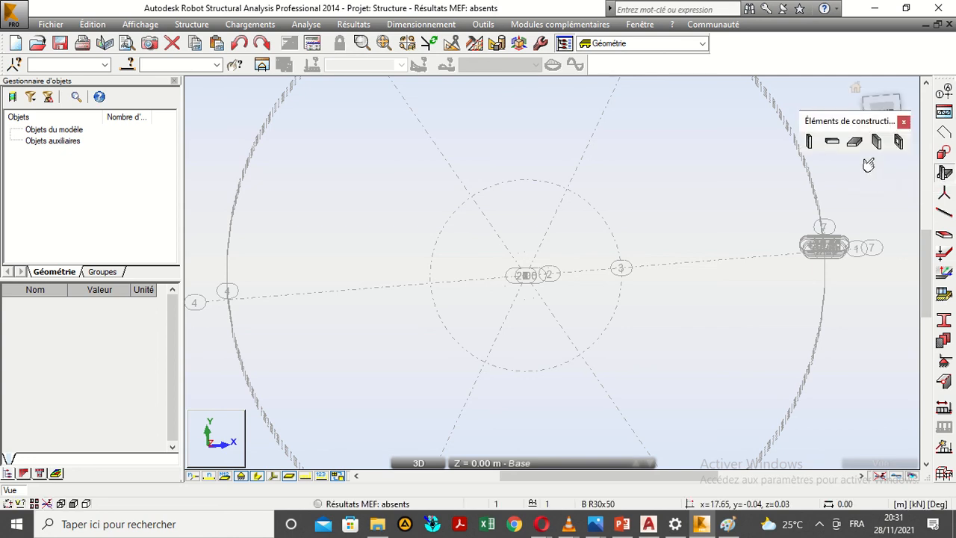
left_click(810, 143)
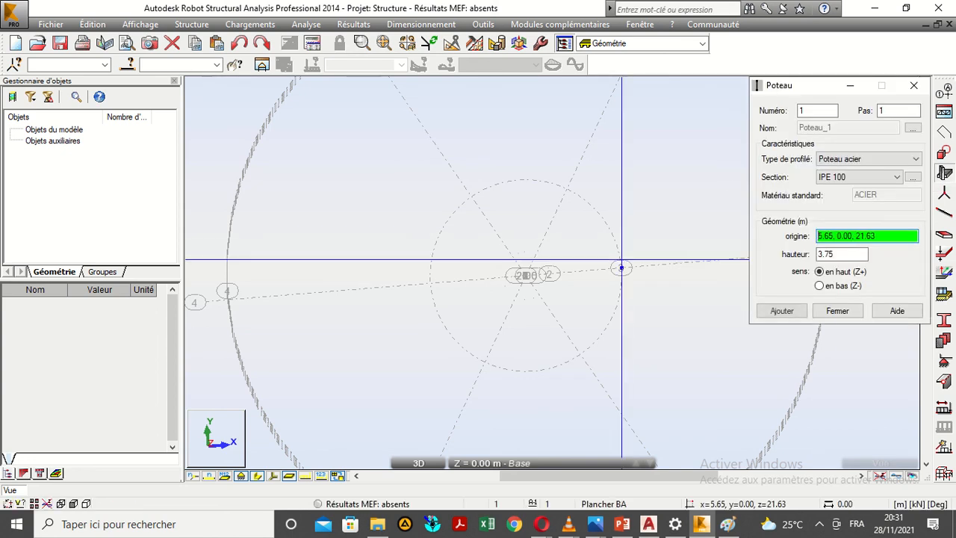
left_click(853, 178)
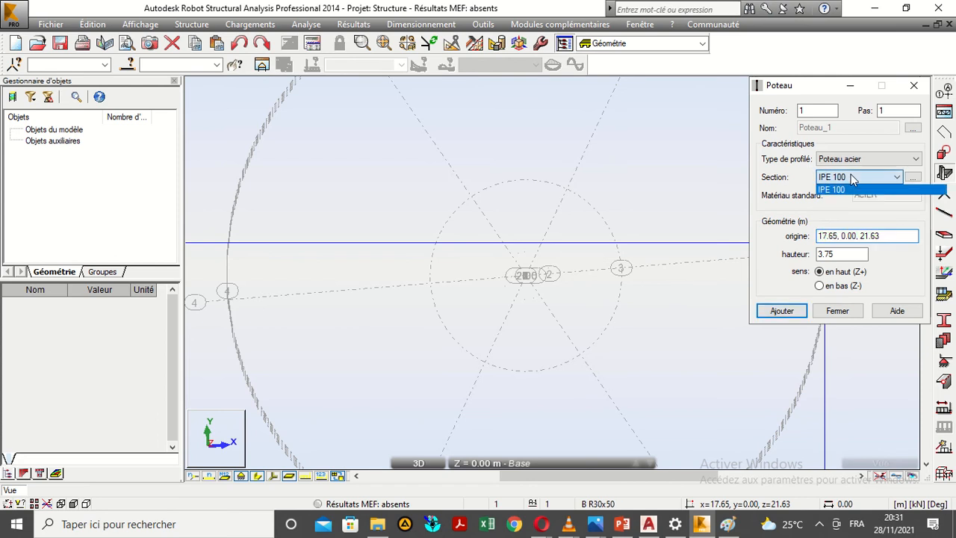
left_click(873, 159)
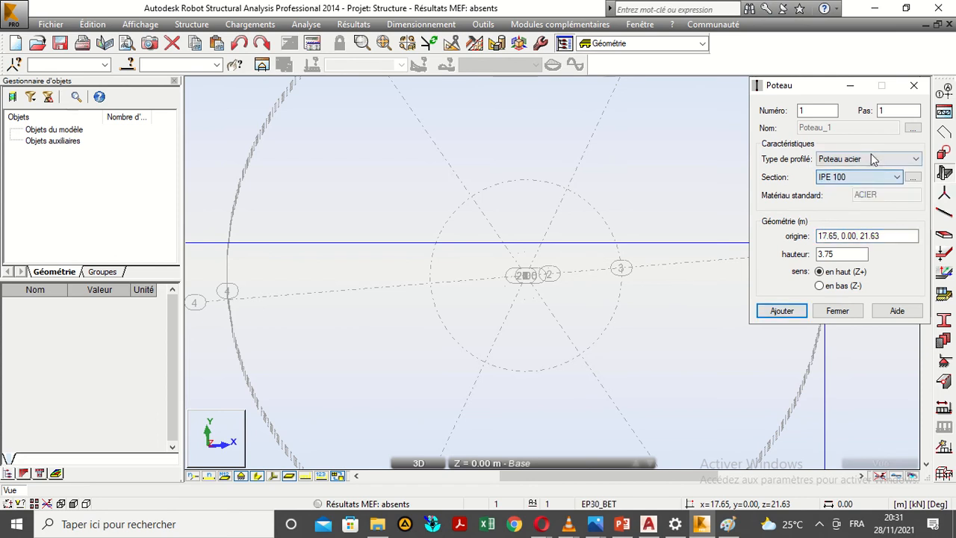
left_click(911, 178)
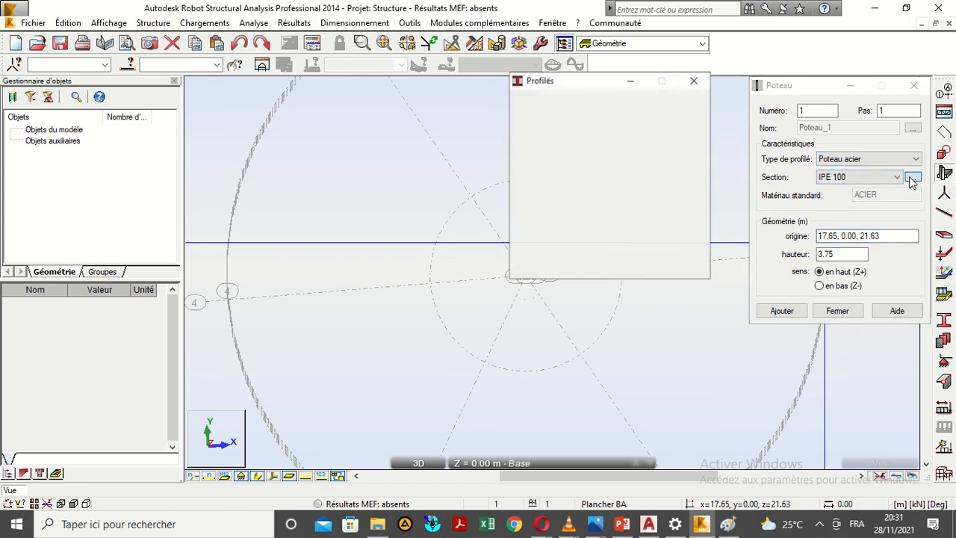
left_click(897, 177)
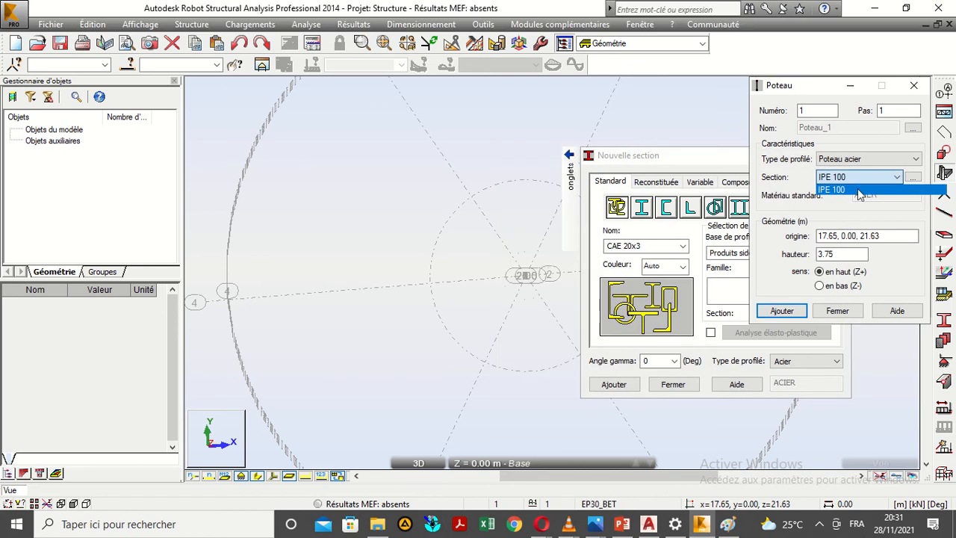
left_click(859, 190)
left_click(859, 161)
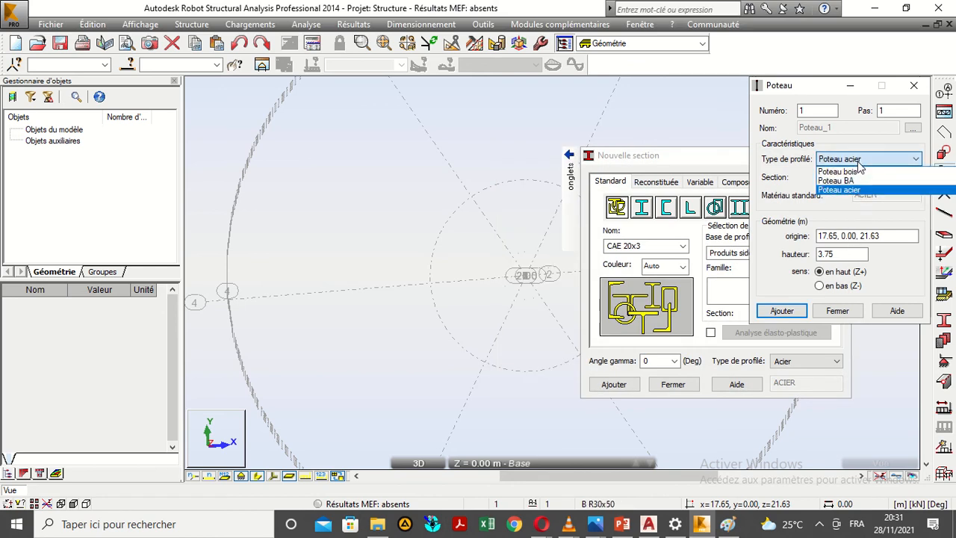
left_click(852, 181)
left_click(857, 178)
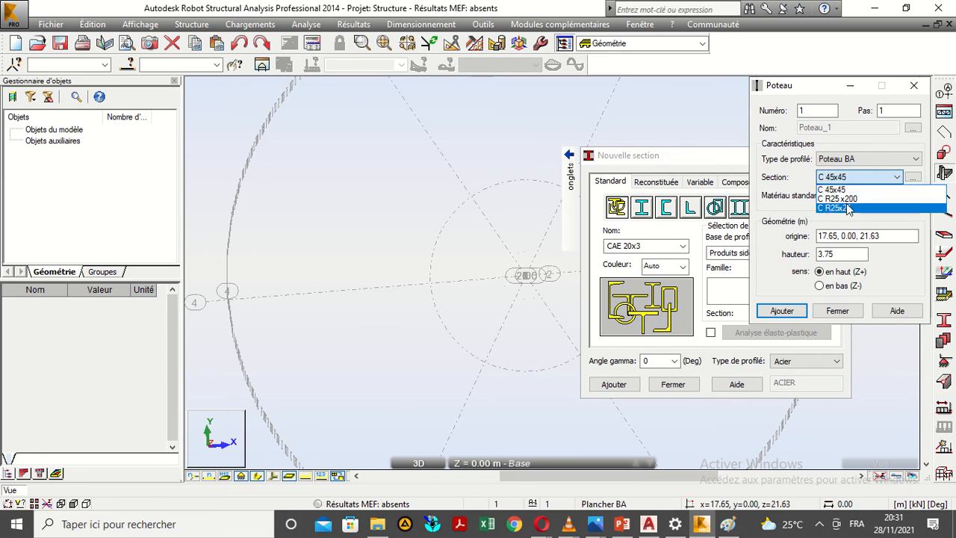
left_click(850, 208)
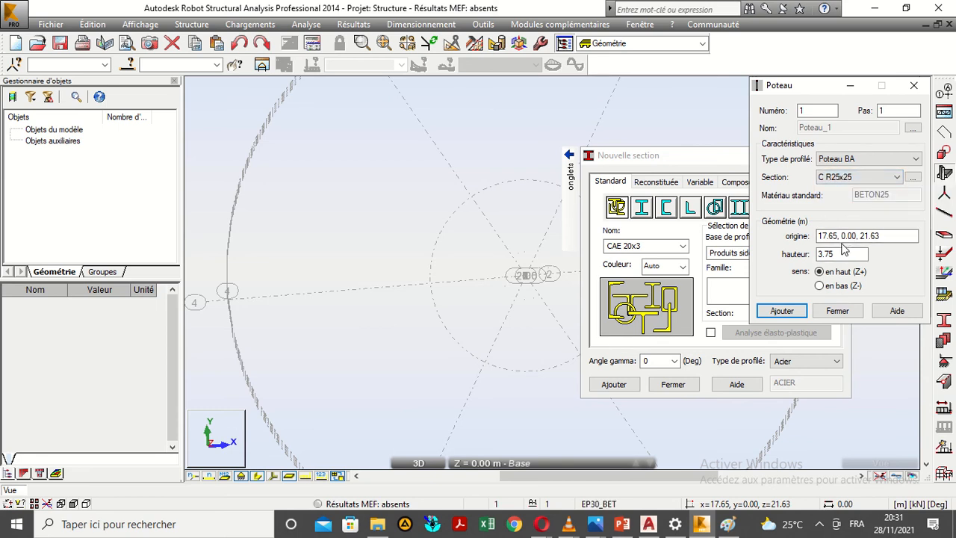
- Add the column upward from origin 17.65, 0.00, -2.00 with a height of 2 m, and close the column and new section dialogs
left_click(841, 237)
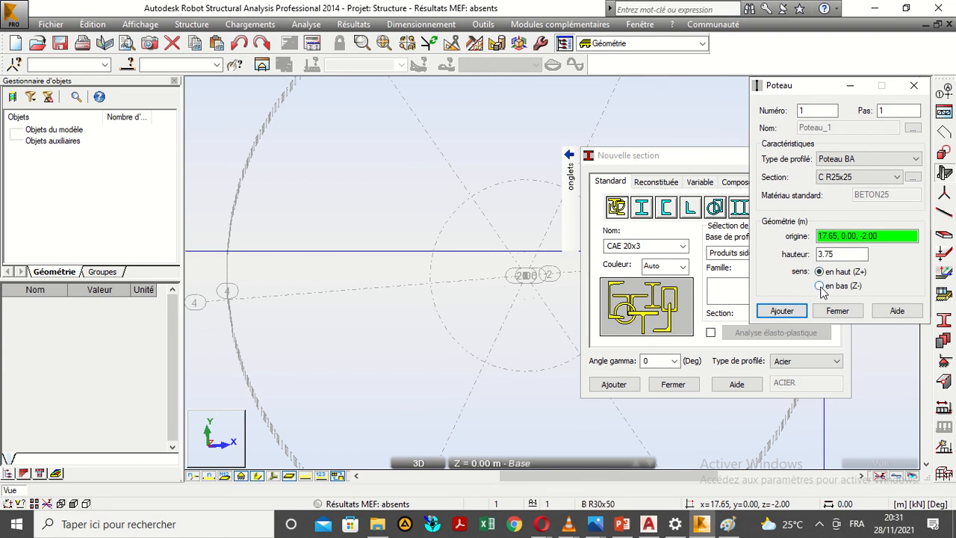
left_click(820, 254)
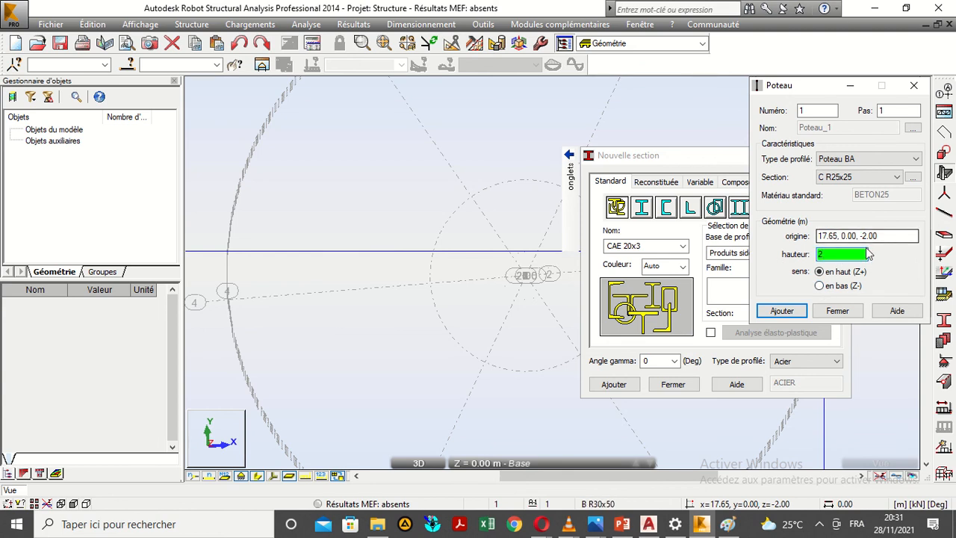
left_click(794, 317)
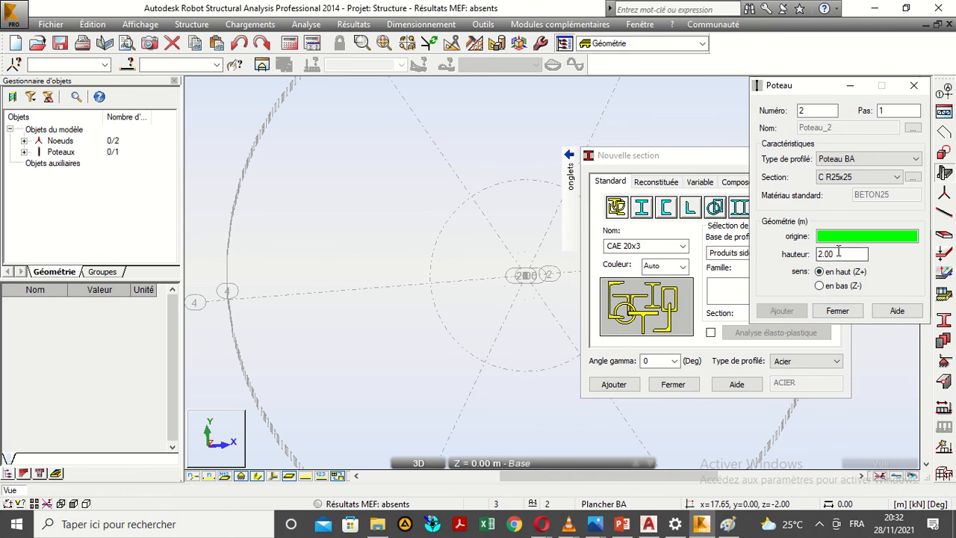
left_click(838, 310)
left_click(675, 386)
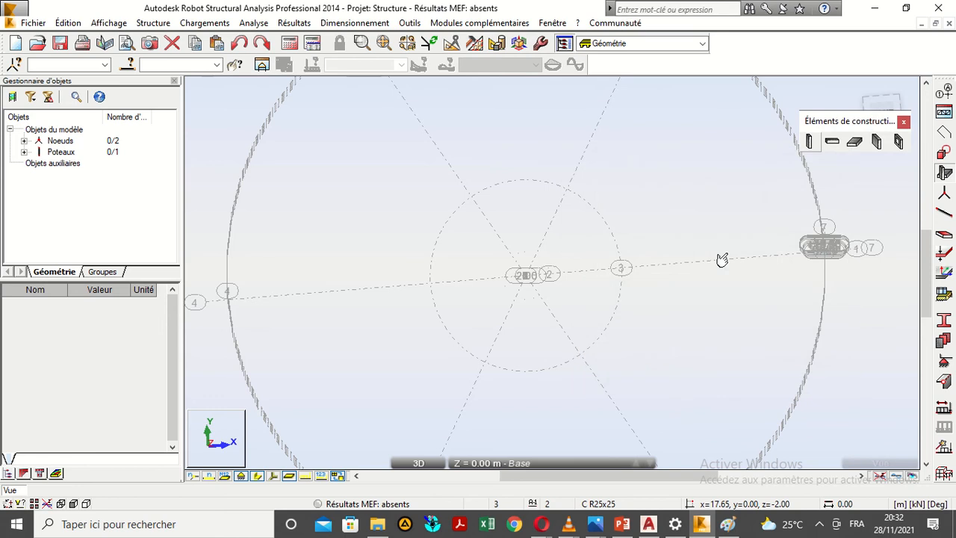
- Examine the new column on the outer grid circle in 3D and from above, moving the Éléments de construction palette clear of the view cube
left_click(856, 90)
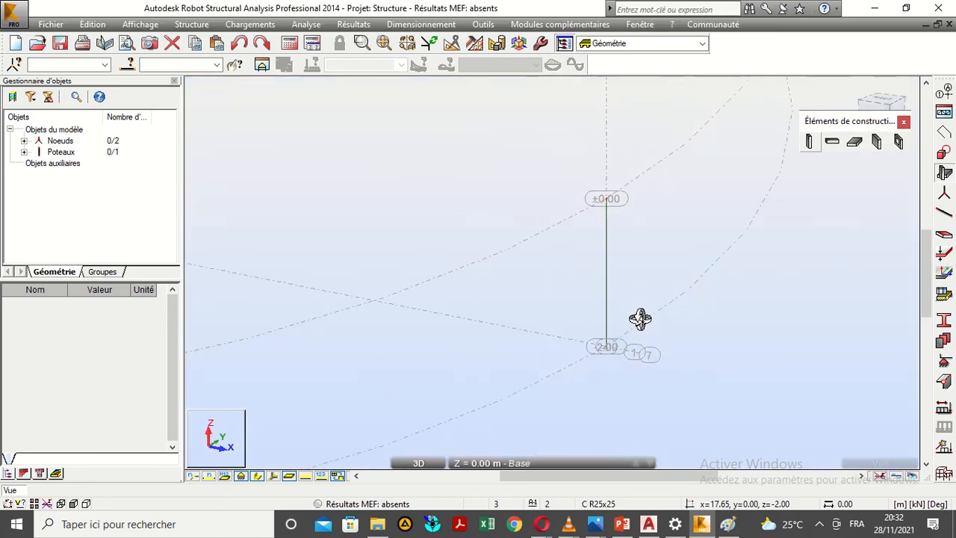
scroll(638, 304, "down", 6)
middle_click_drag(596, 322, 608, 348, "shift")
scroll(333, 332, "up", 4)
middle_click_drag(322, 301, 346, 307, "shift")
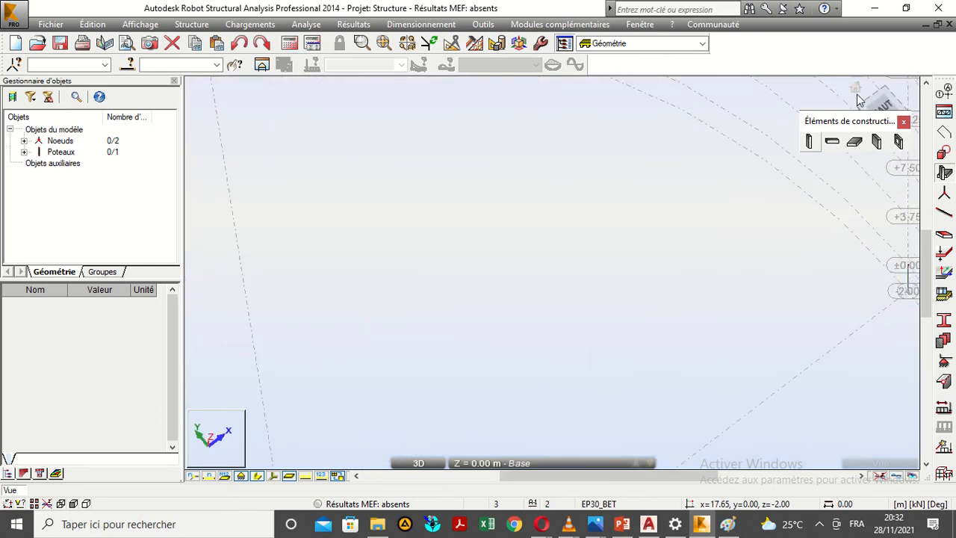
middle_click_drag(856, 95, 674, 195, "shift")
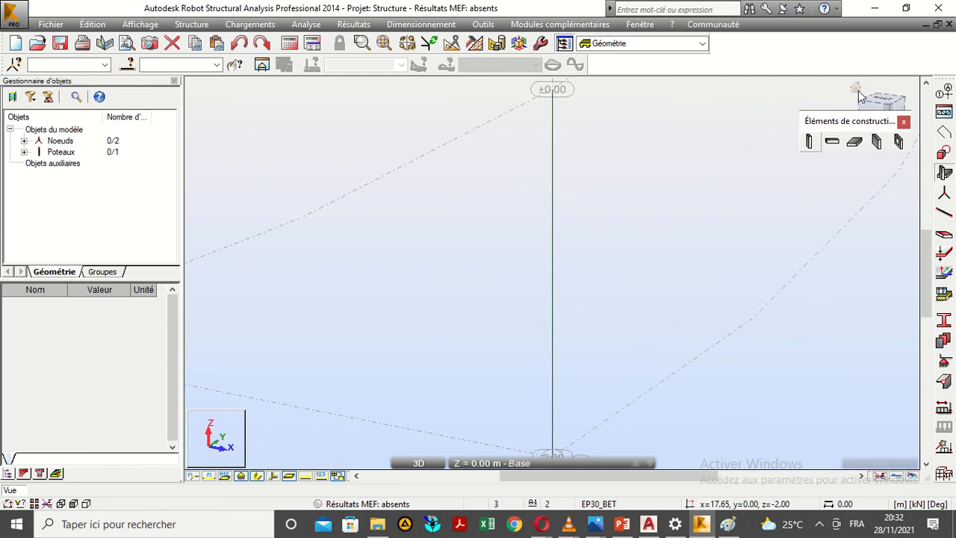
left_click(883, 103)
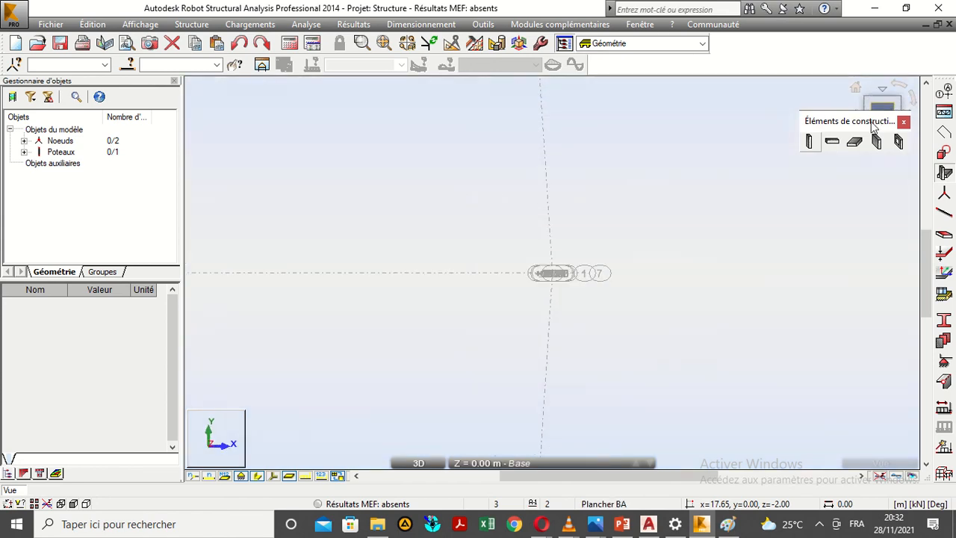
left_click_drag(343, 315, 254, 112)
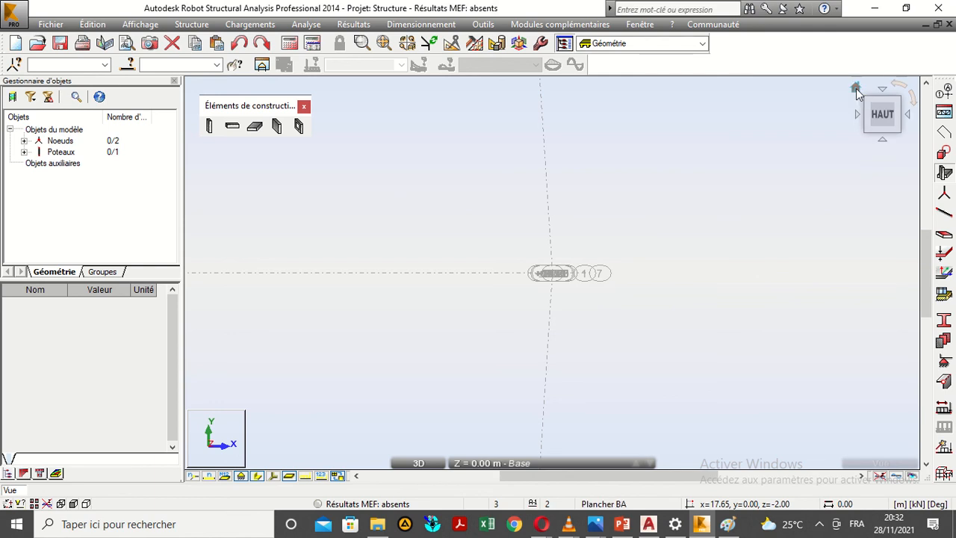
left_click(856, 91)
scroll(584, 309, "down", 10)
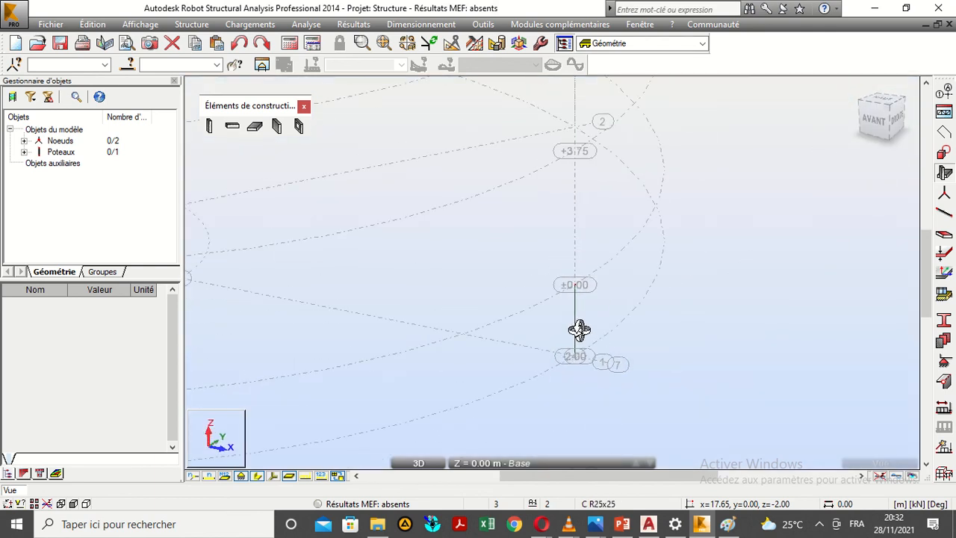
- Place six 2 m high C R25x25 columns upward from level -2.00 where the radial lines meet the inner circle, and display the section shapes
middle_click_drag(398, 302, 415, 329, "shift")
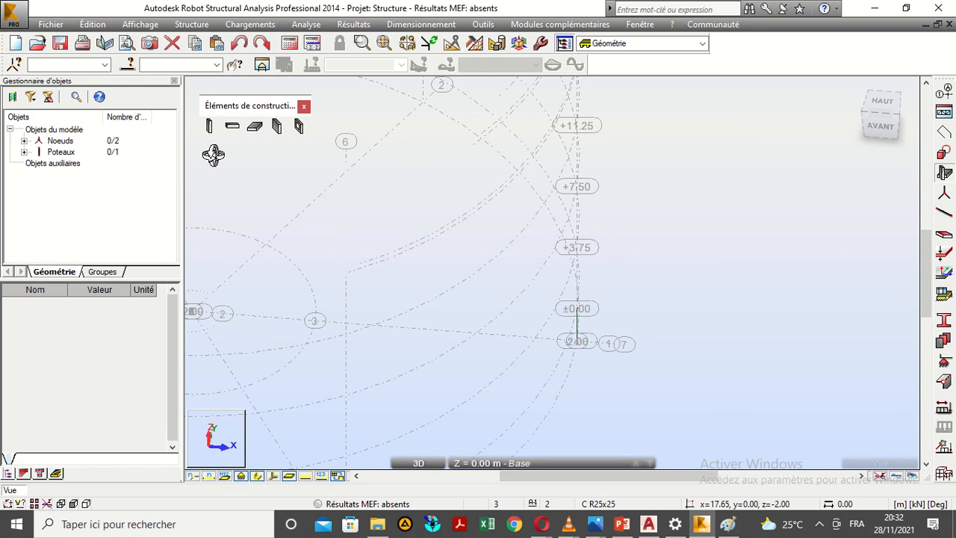
left_click(209, 127)
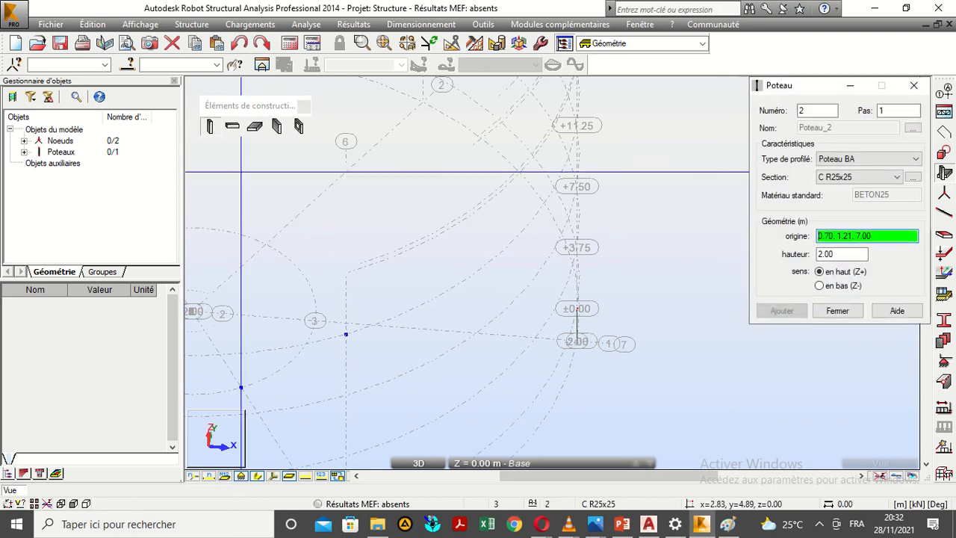
left_click(266, 243)
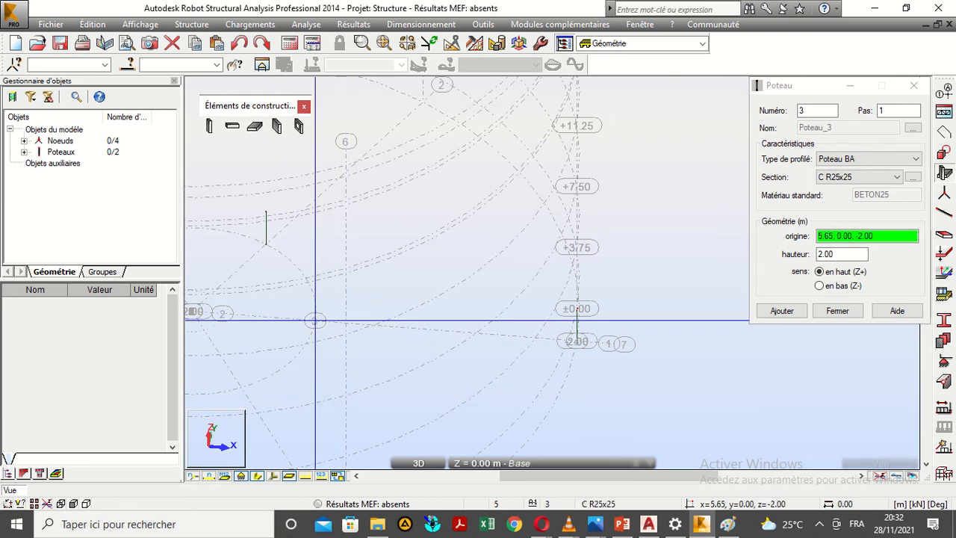
left_click(315, 321)
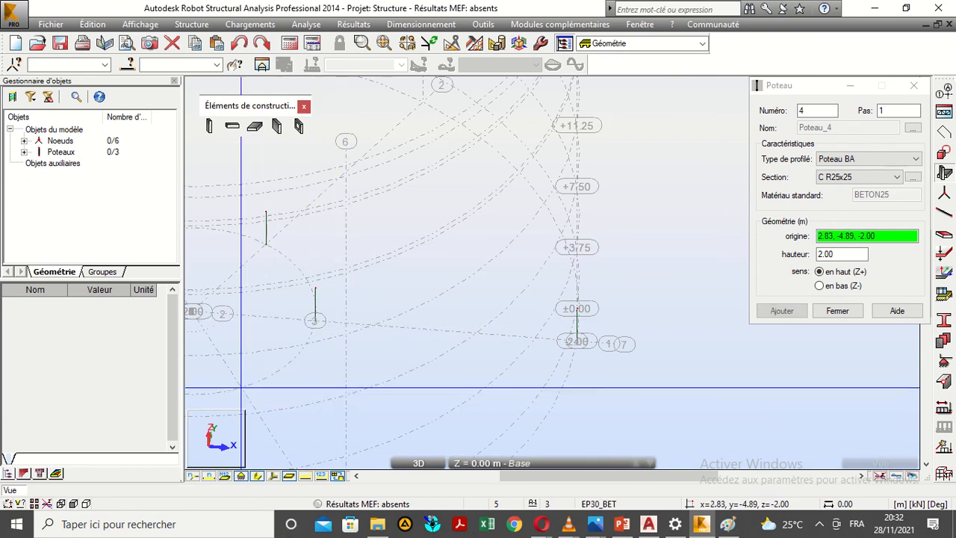
left_click(240, 388)
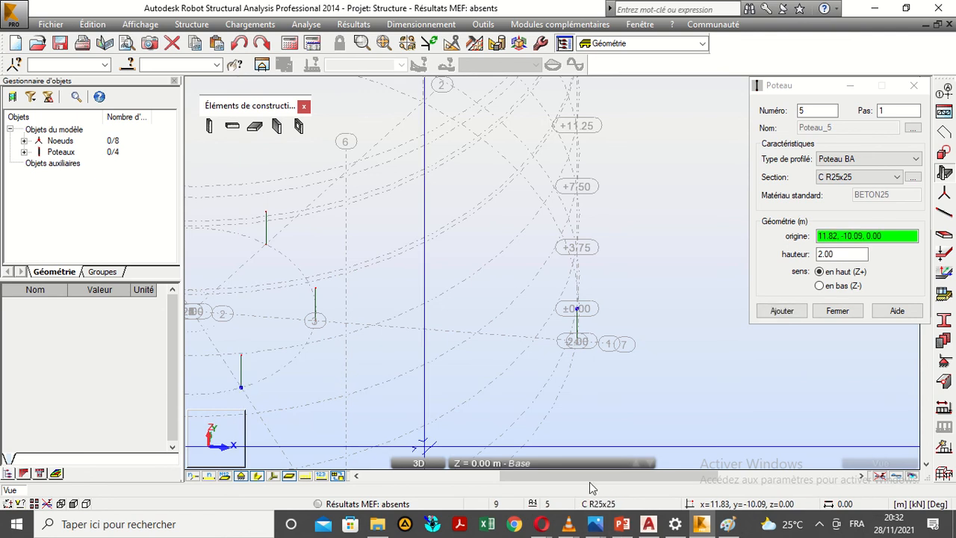
left_click_drag(534, 480, 492, 480)
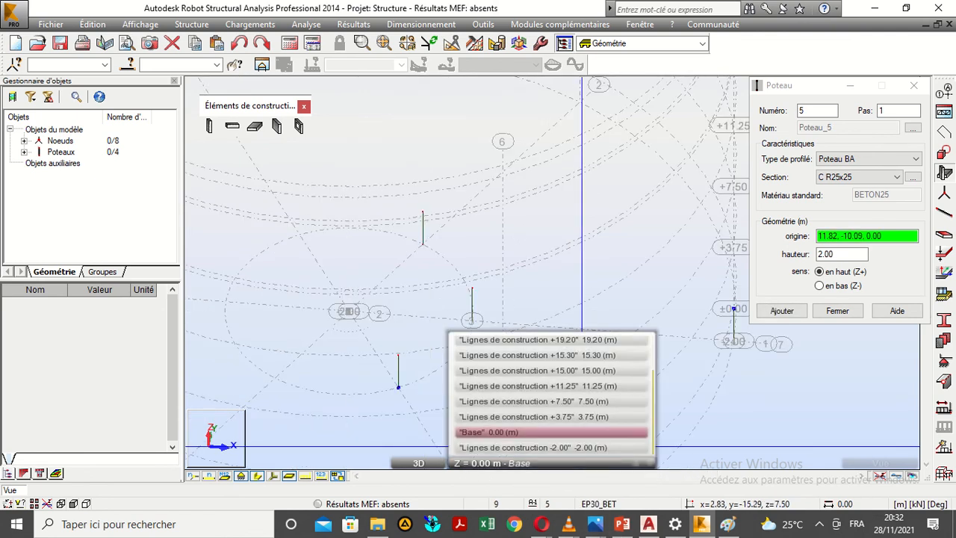
left_click(275, 378)
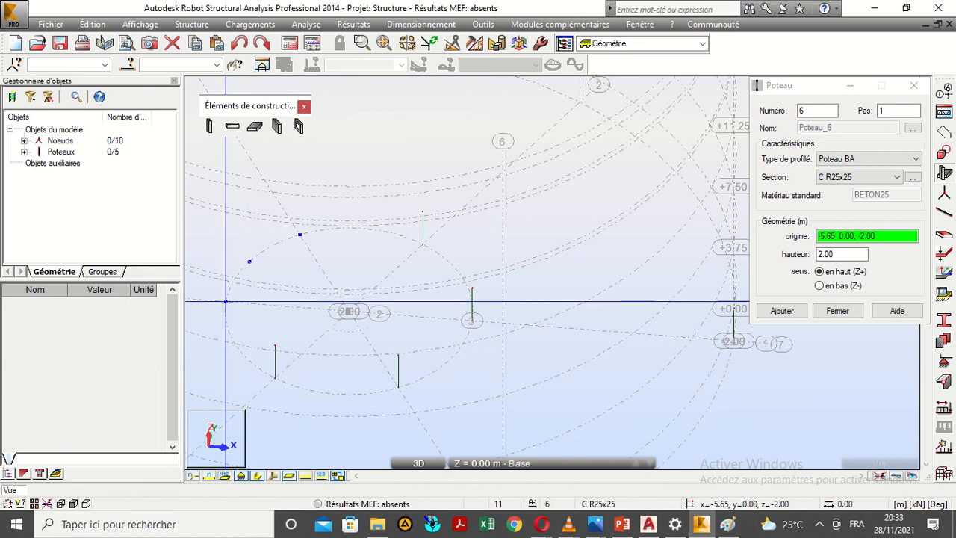
left_click(226, 301)
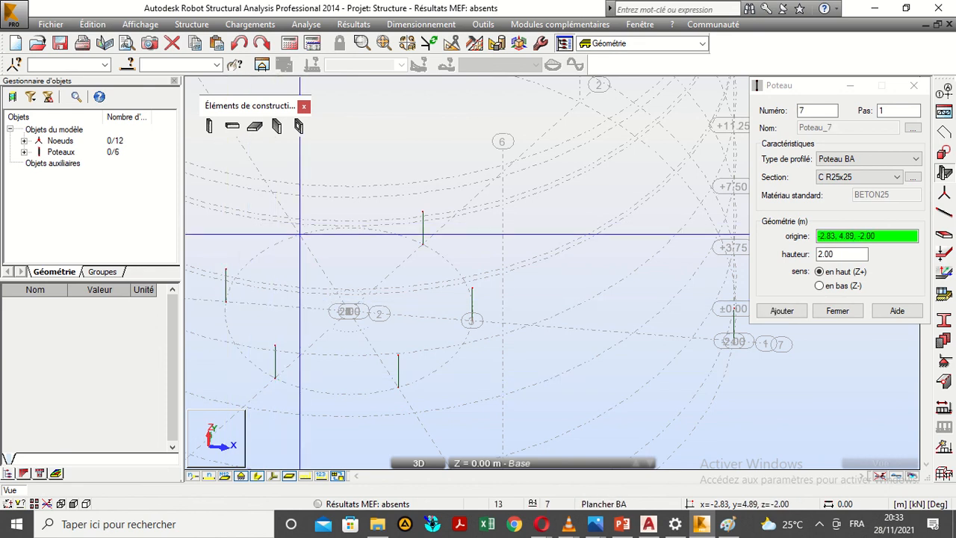
left_click(299, 235)
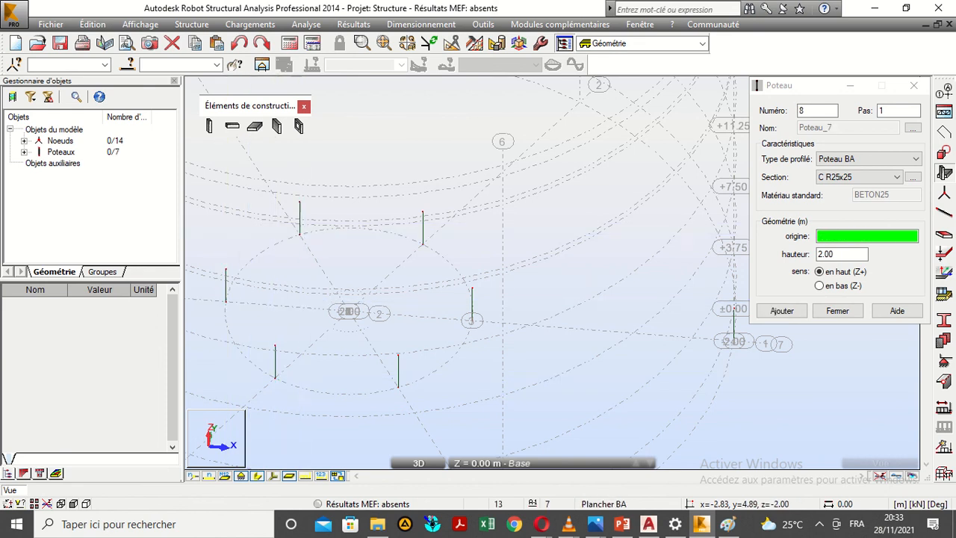
left_click(257, 477)
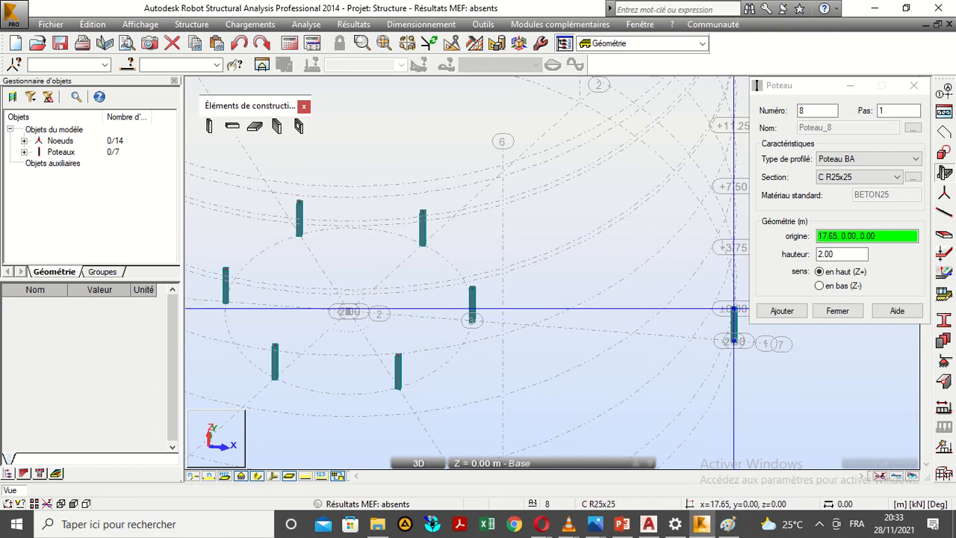
- Close the column definition and delete the column on the outer circle at 17.65, 0.00
left_click(821, 316)
left_click(733, 328)
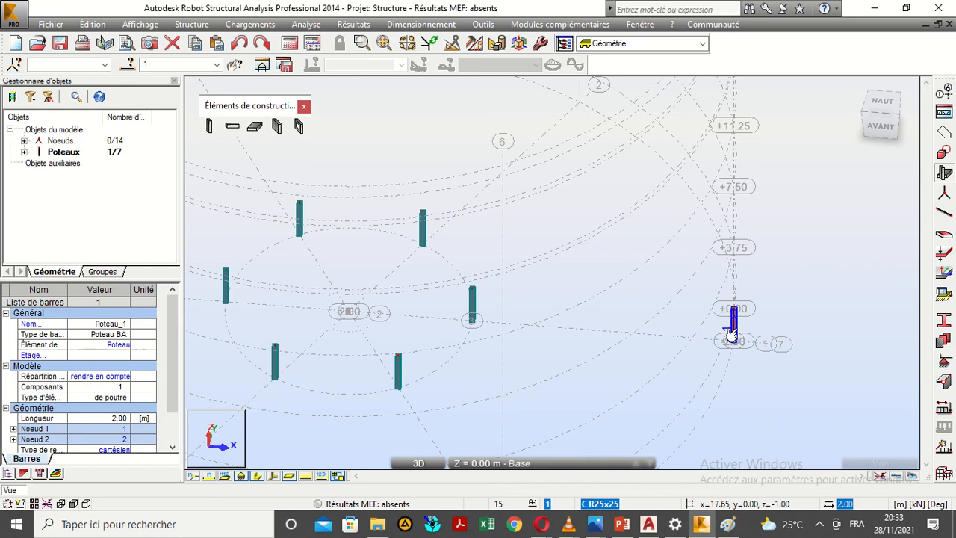
key("Delete")
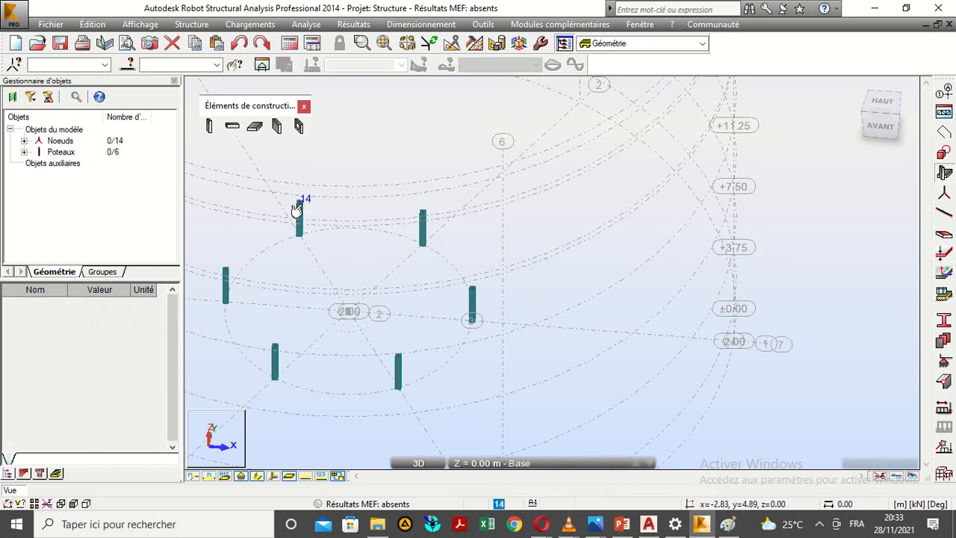
- Start a beam construction element with type Poutre BA and section B 30x50
left_click(233, 128)
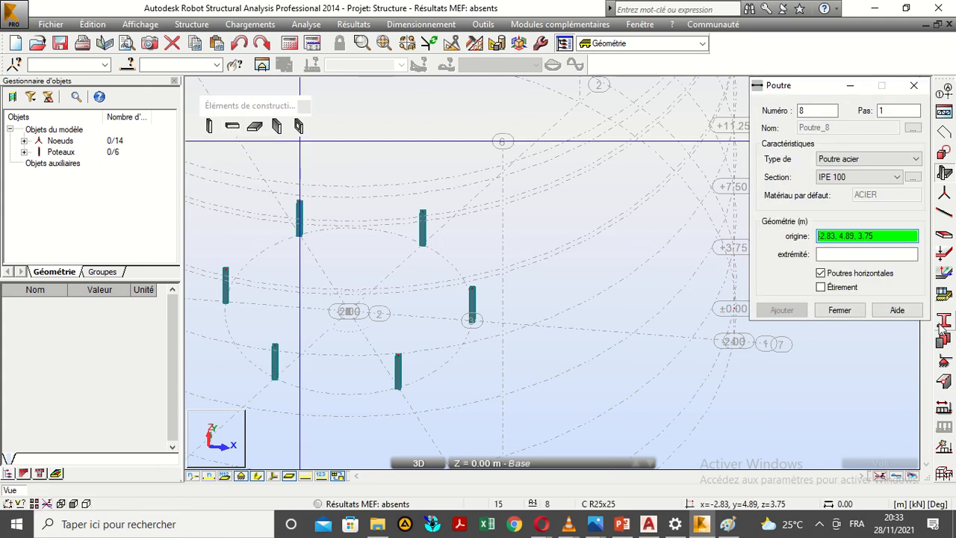
left_click(892, 160)
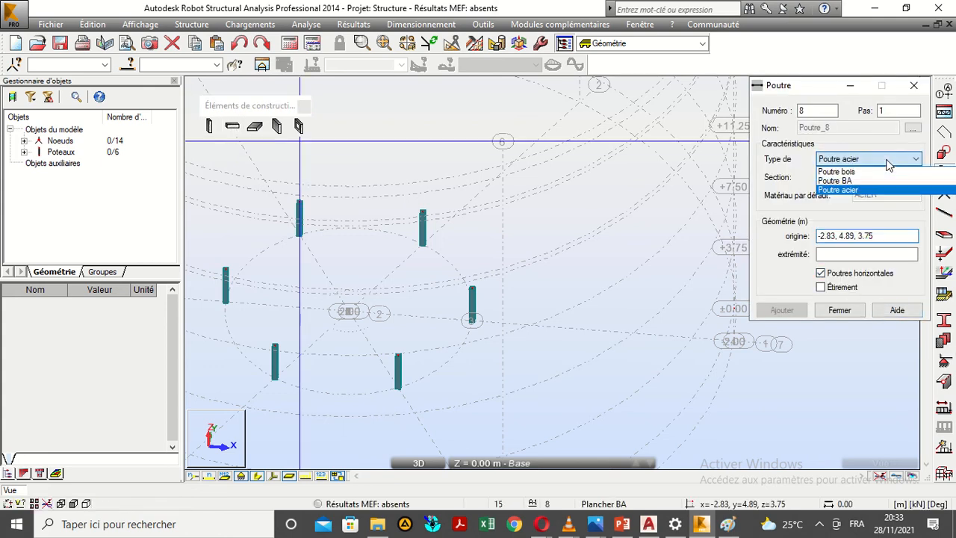
left_click(868, 180)
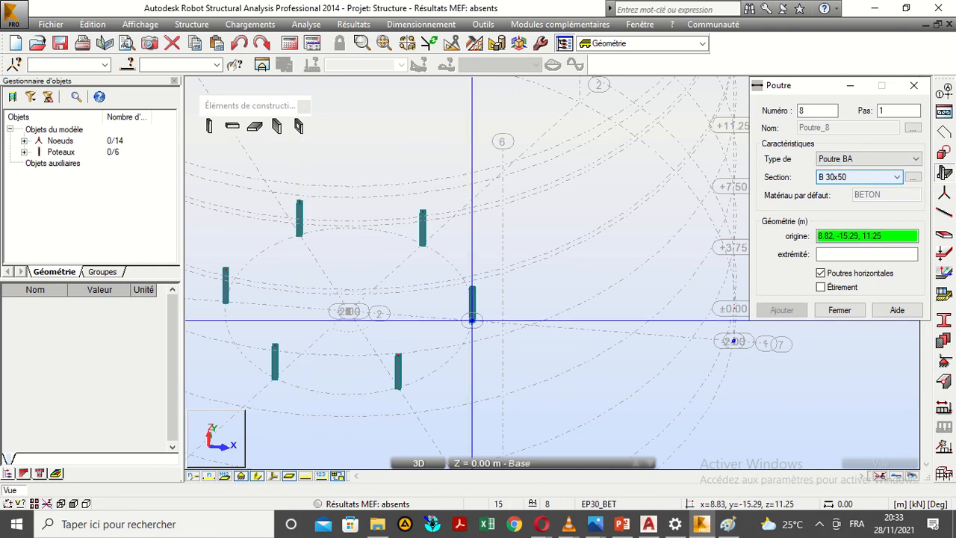
scroll(399, 354, "up", 1)
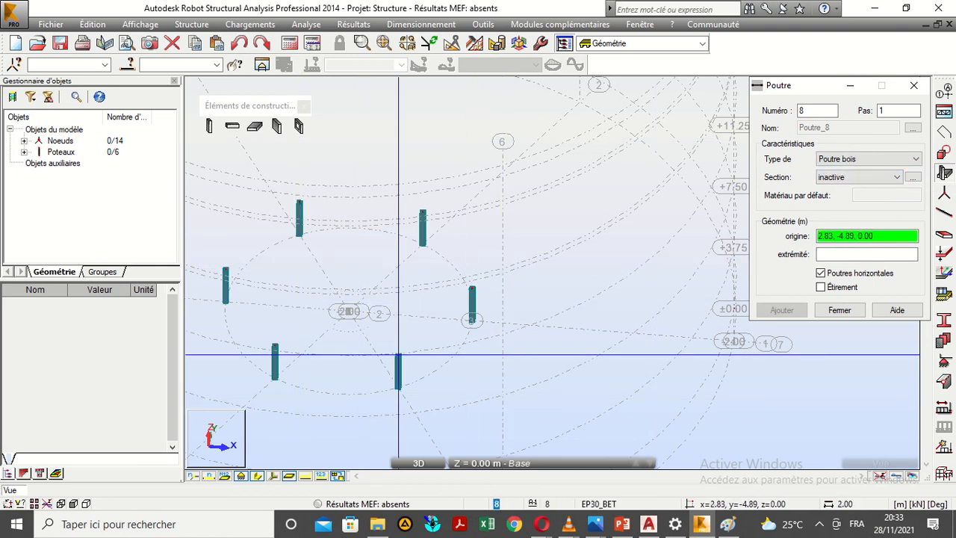
- Draw six horizontal beams joining the tops of neighbouring columns into a closed hexagon at level 0.00
left_click(398, 354)
left_click(472, 289)
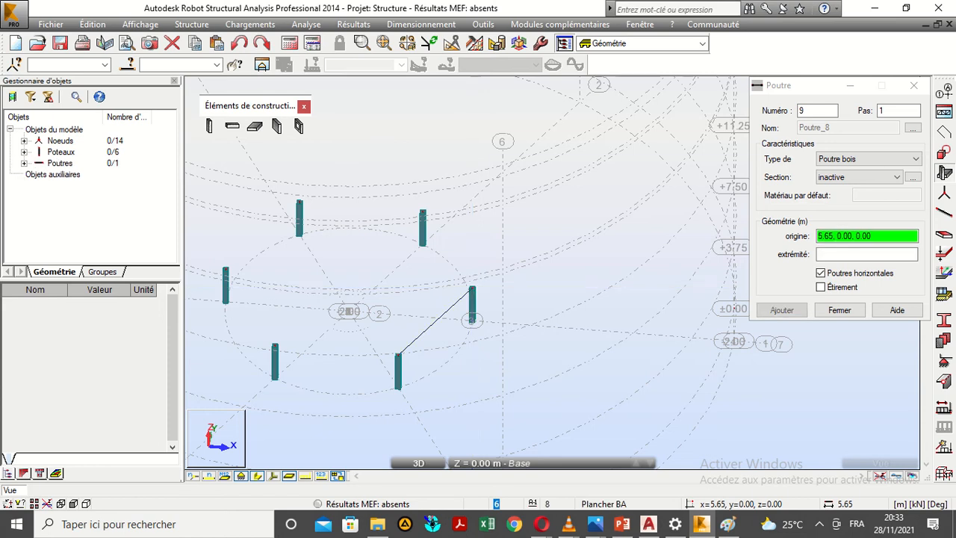
left_click(472, 288)
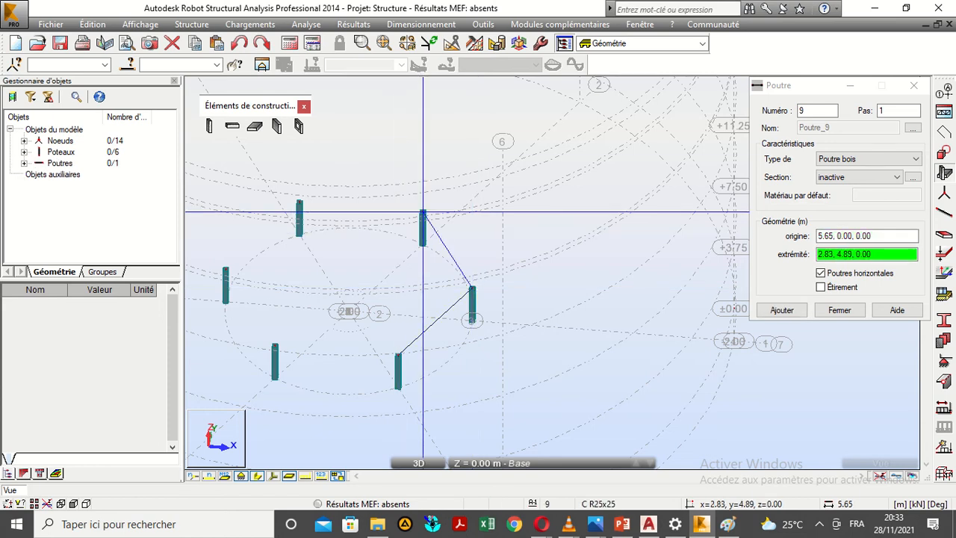
left_click(423, 212)
left_click(423, 213)
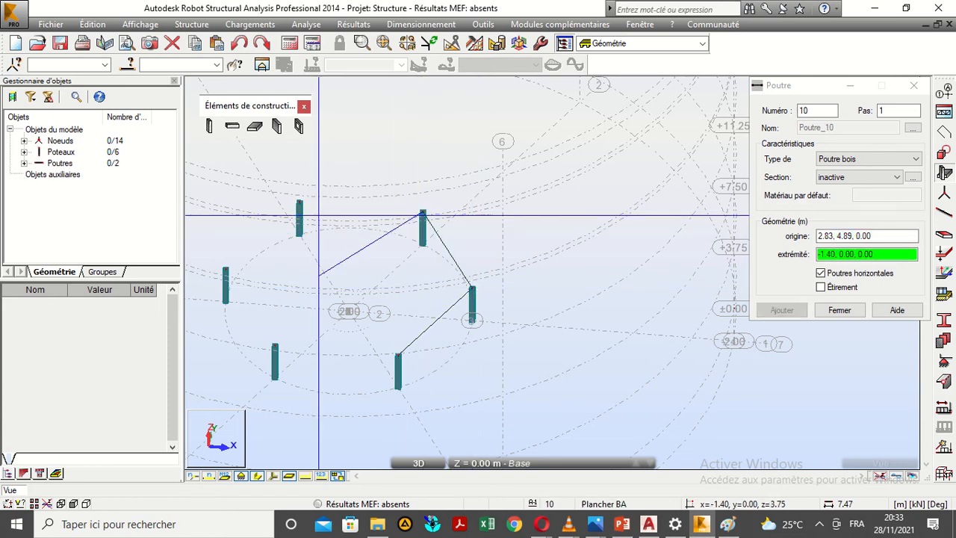
left_click(301, 202)
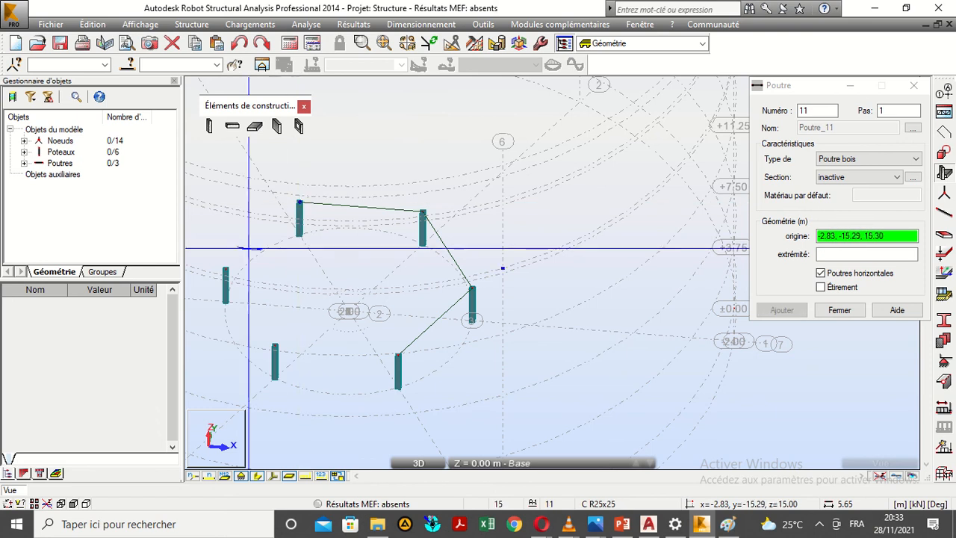
left_click(300, 202)
left_click(226, 269)
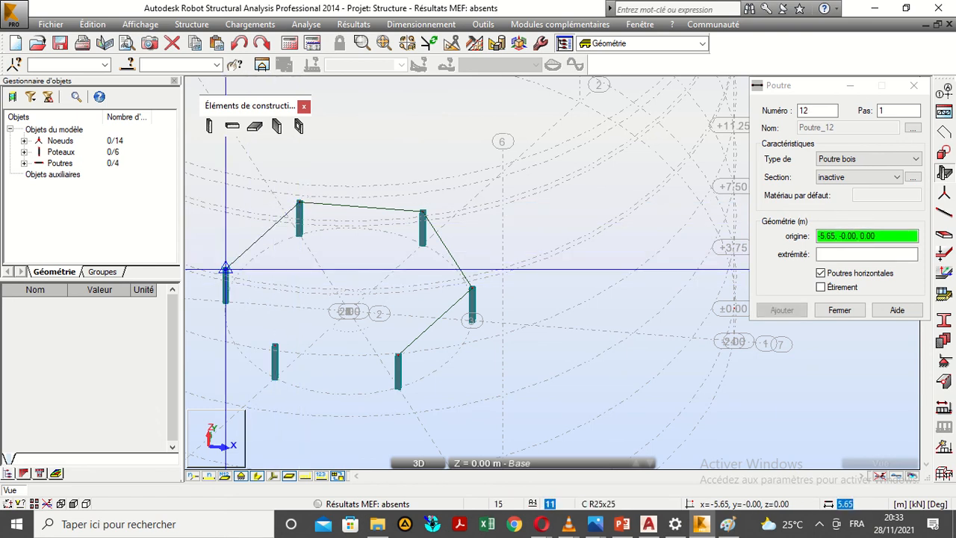
left_click(225, 269)
left_click(275, 346)
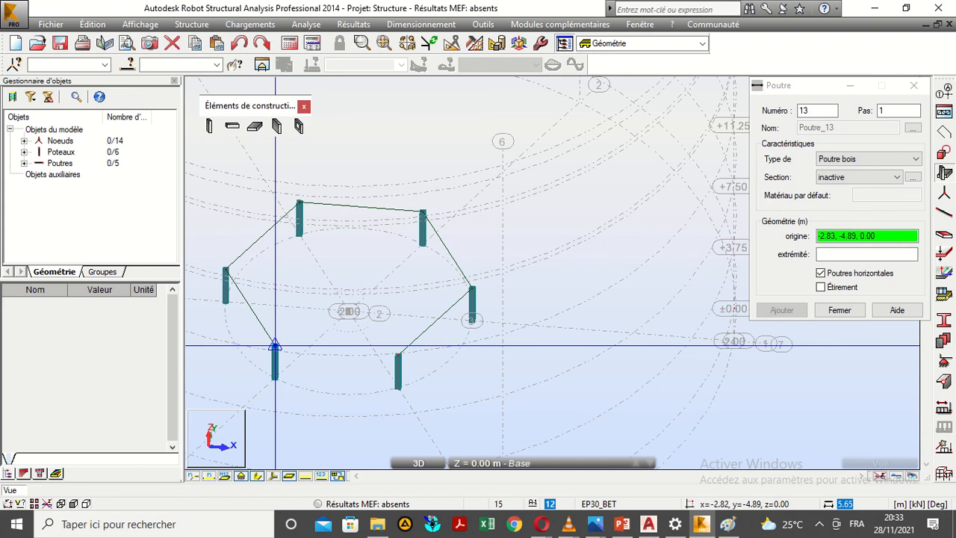
left_click(399, 355)
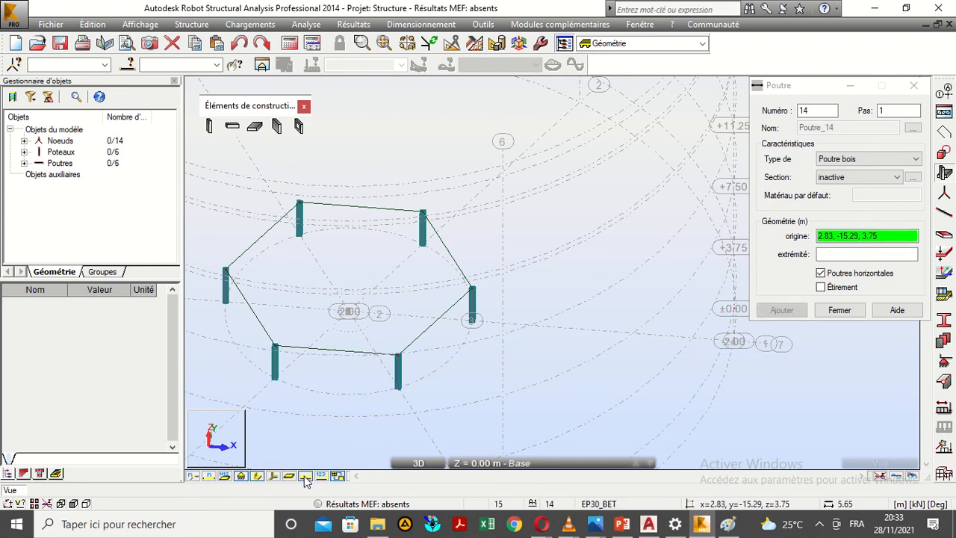
- Turn off the section shapes and set the beam type to Poutre BA with section B 30x50
left_click(275, 477)
left_click(275, 476)
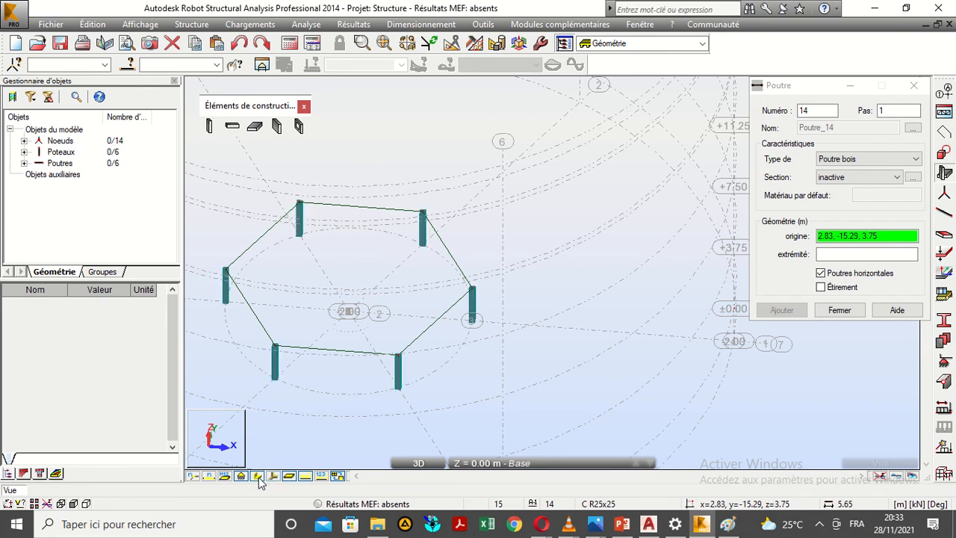
left_click(258, 478)
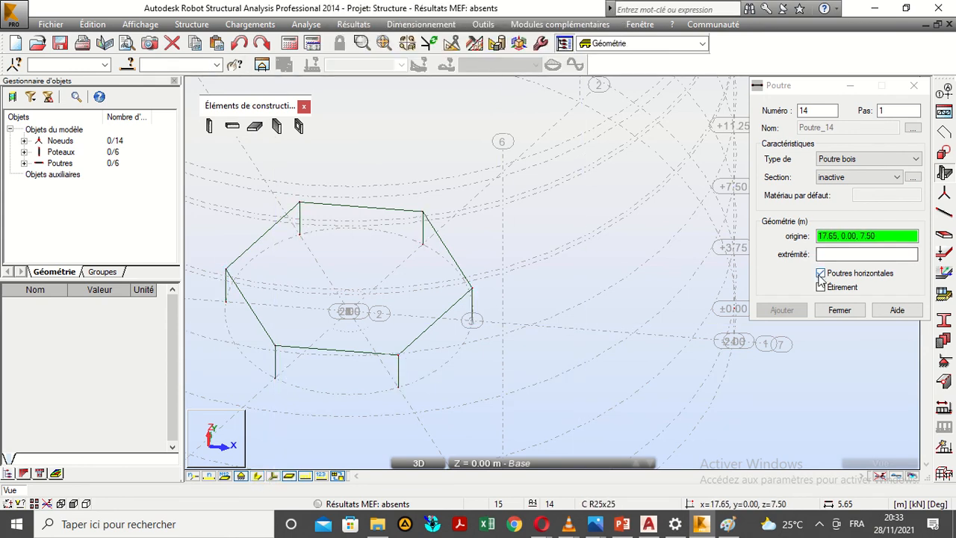
left_click(859, 184)
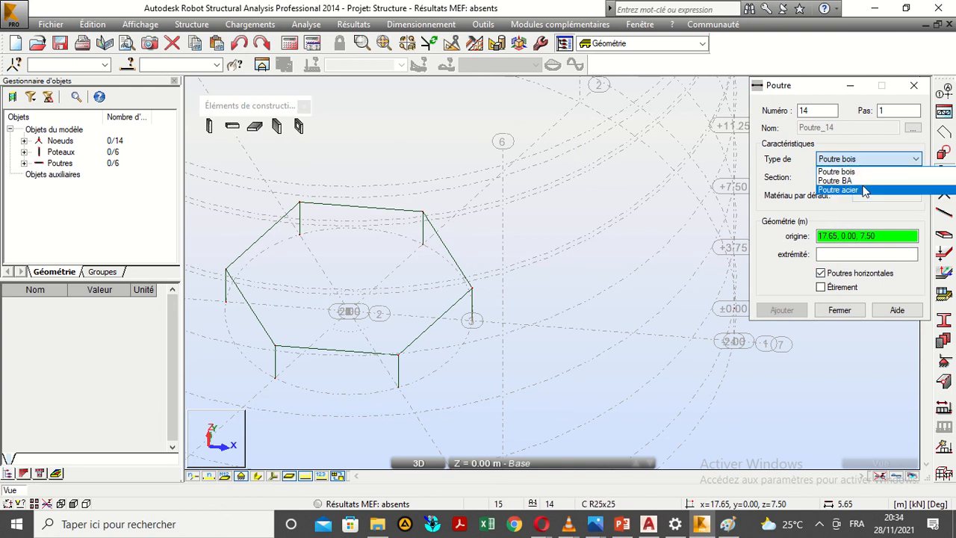
left_click(867, 181)
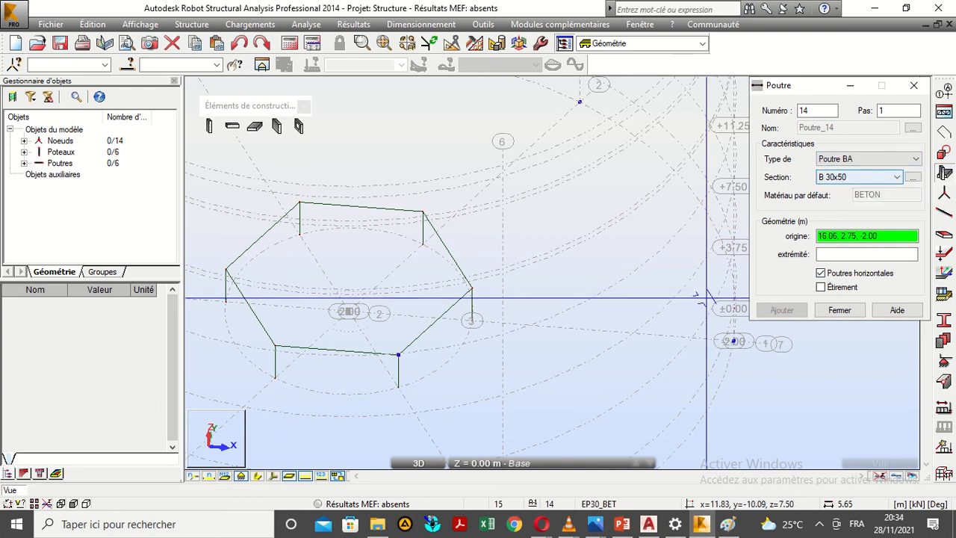
- Leave the beam definition and undo the six beams and the deletion of the outer column
left_click(255, 126)
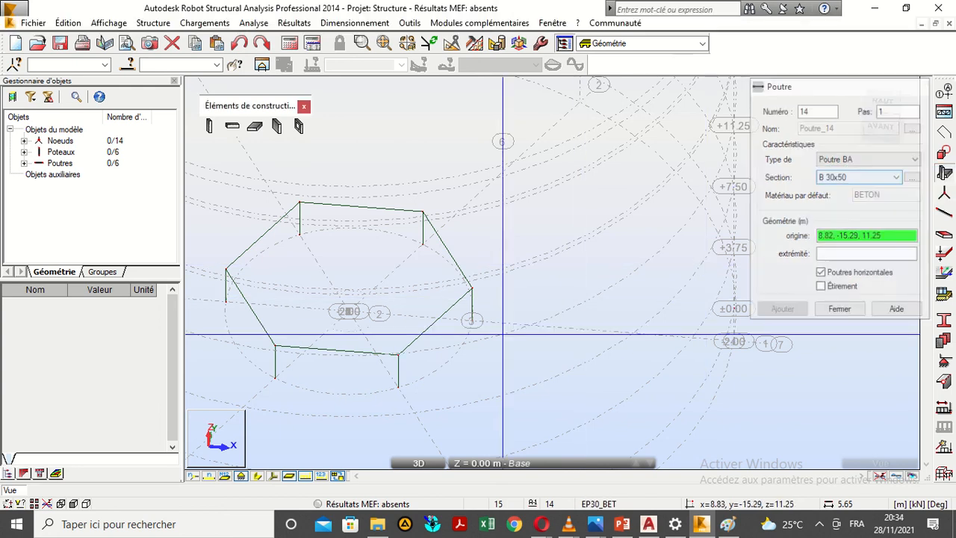
left_click(232, 43)
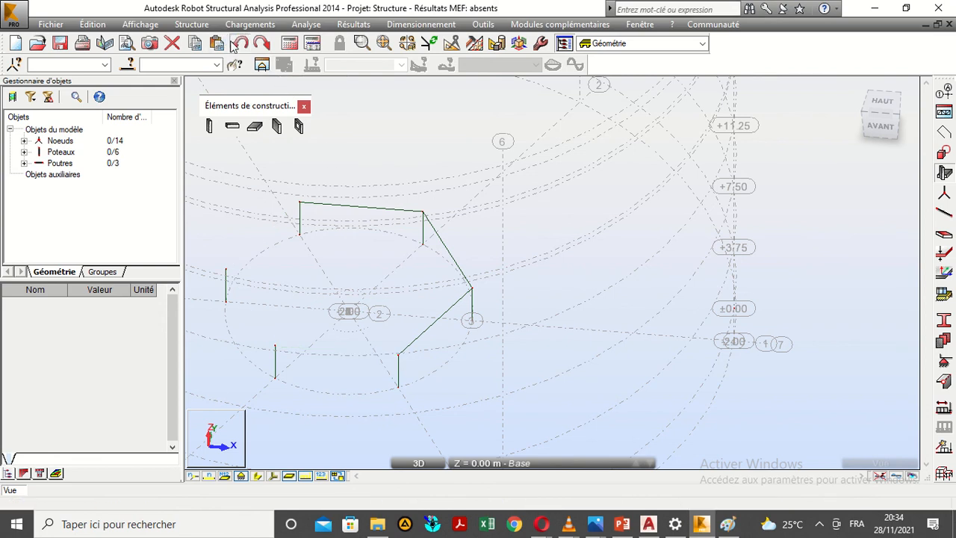
left_click(233, 43)
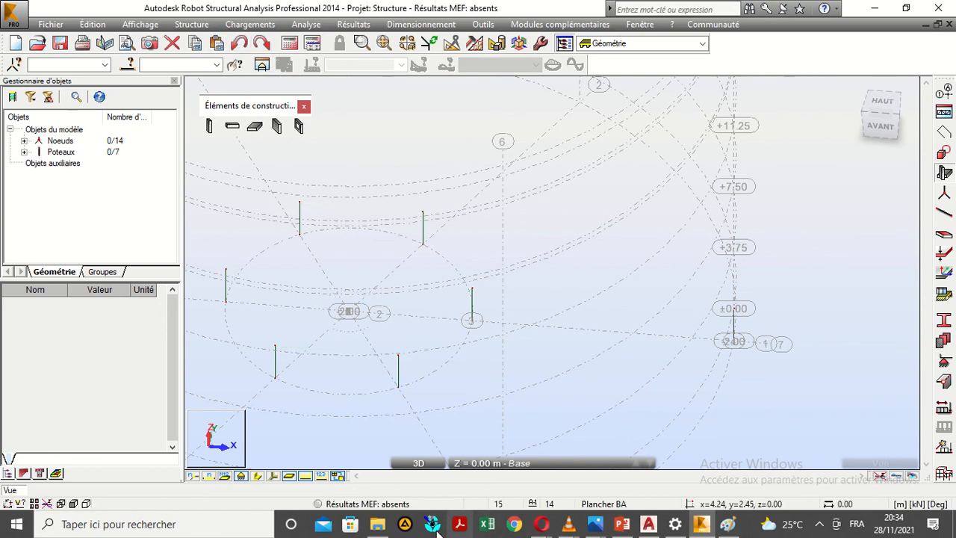
- Display the section shapes and delete the column on the outer circle at 17.65, 0.00
left_click(274, 476)
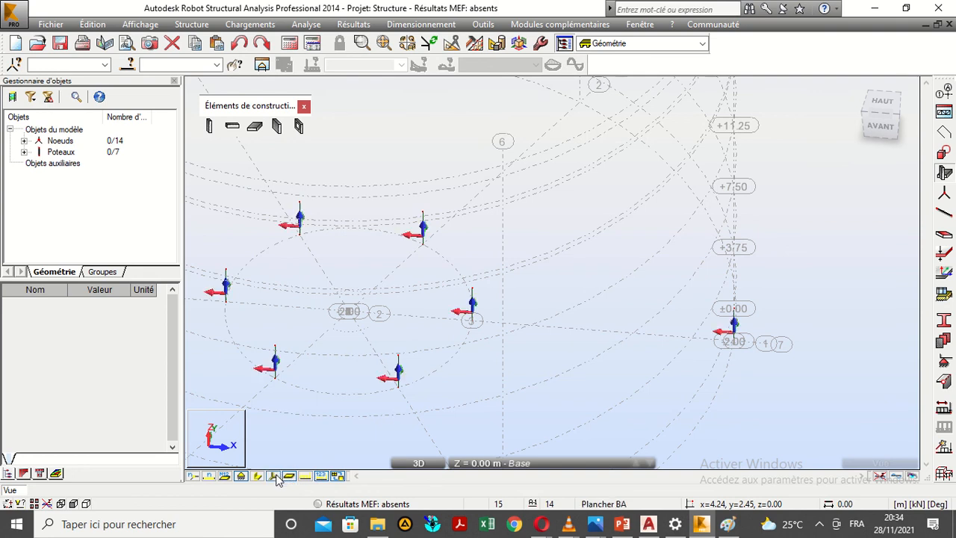
left_click(275, 476)
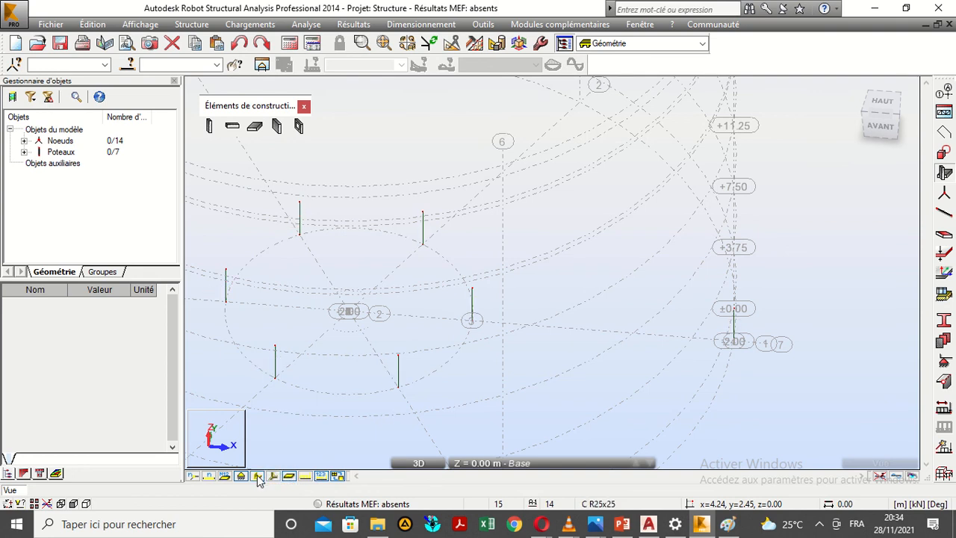
left_click(256, 477)
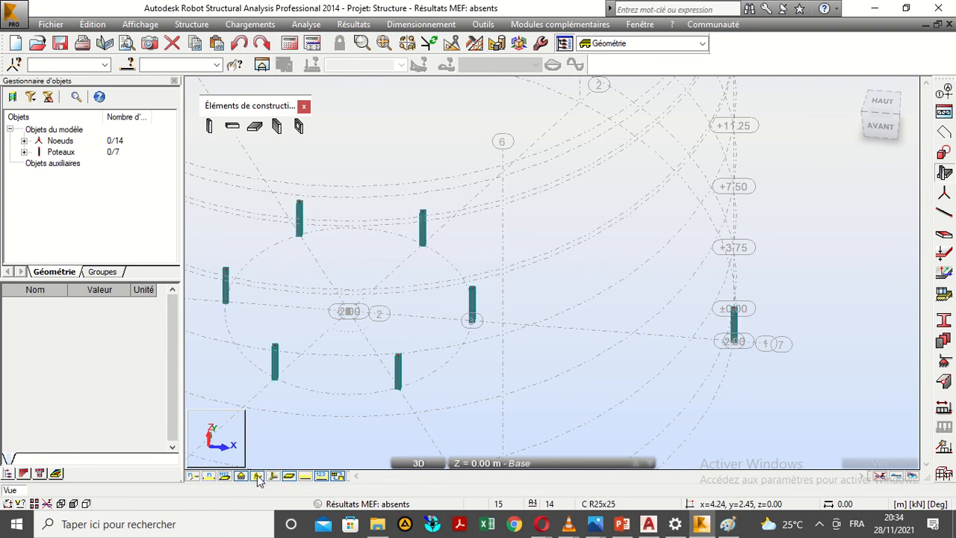
left_click(729, 327)
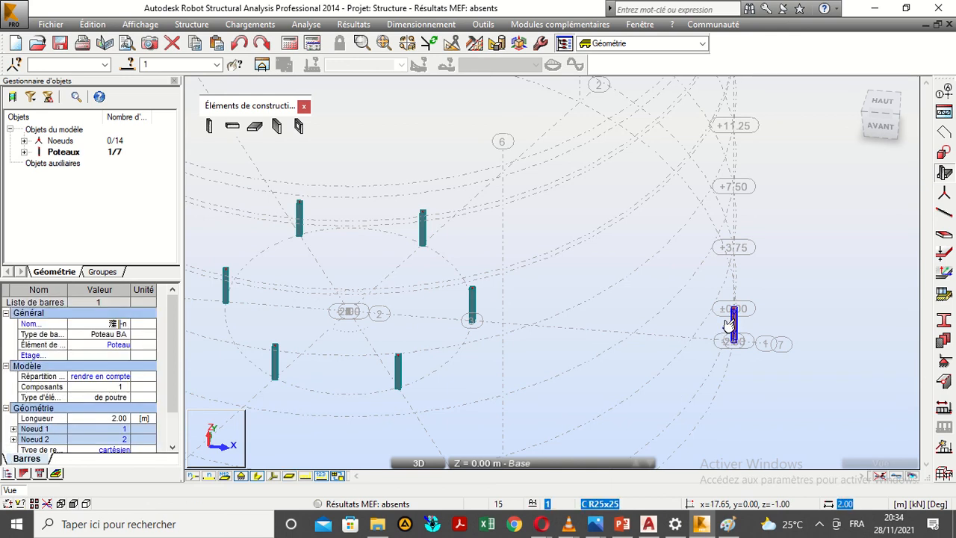
key("Delete")
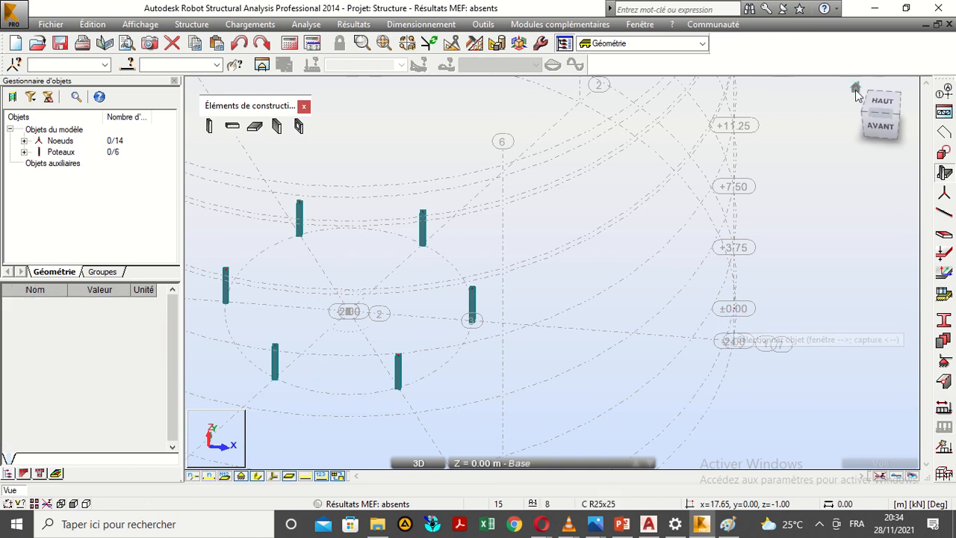
- Draw three horizontal Poutre BA beams, section B 30x50, joining the column tops from 5.65, 0.00 through 2.83, -4.89 and -2.83, -4.89 to -5.65, 0.00
left_click(944, 174)
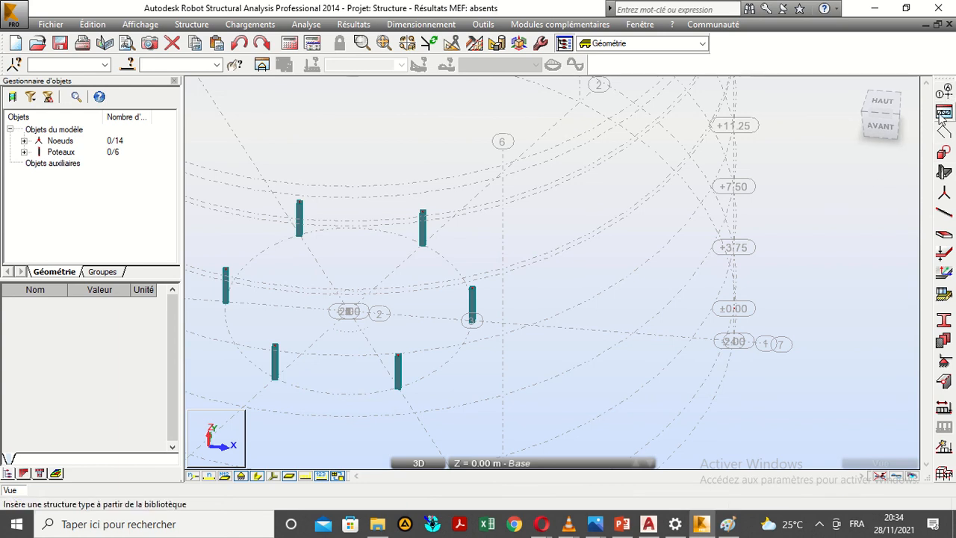
left_click(943, 174)
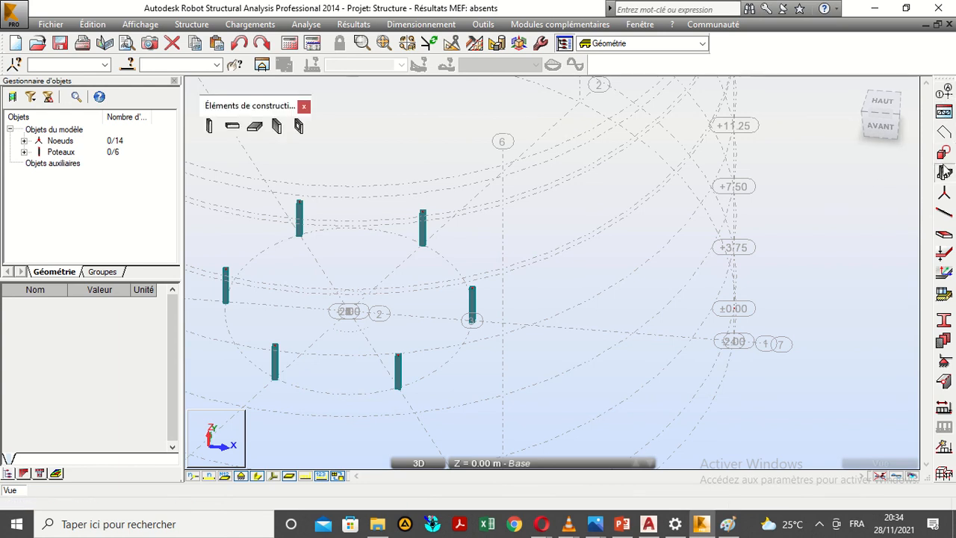
left_click(232, 127)
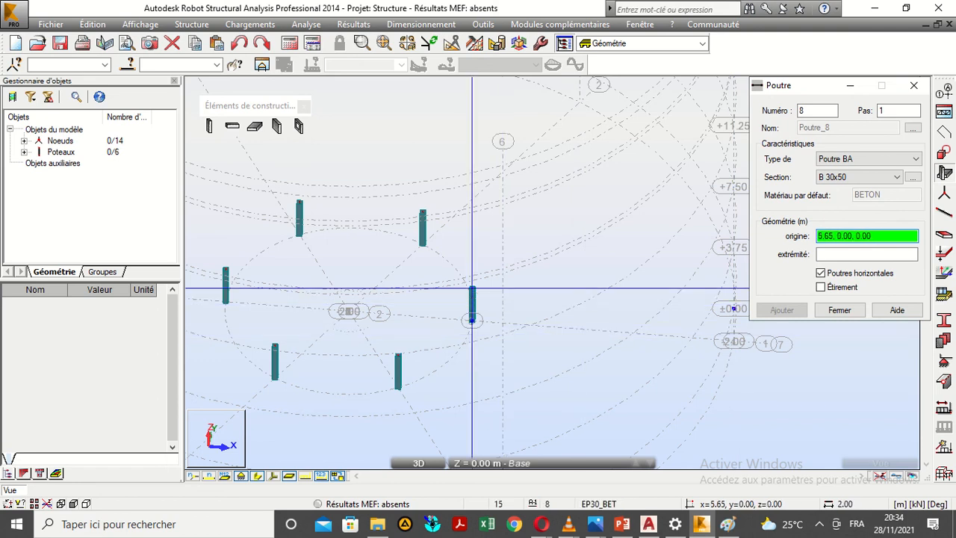
left_click(471, 320)
left_click(398, 354)
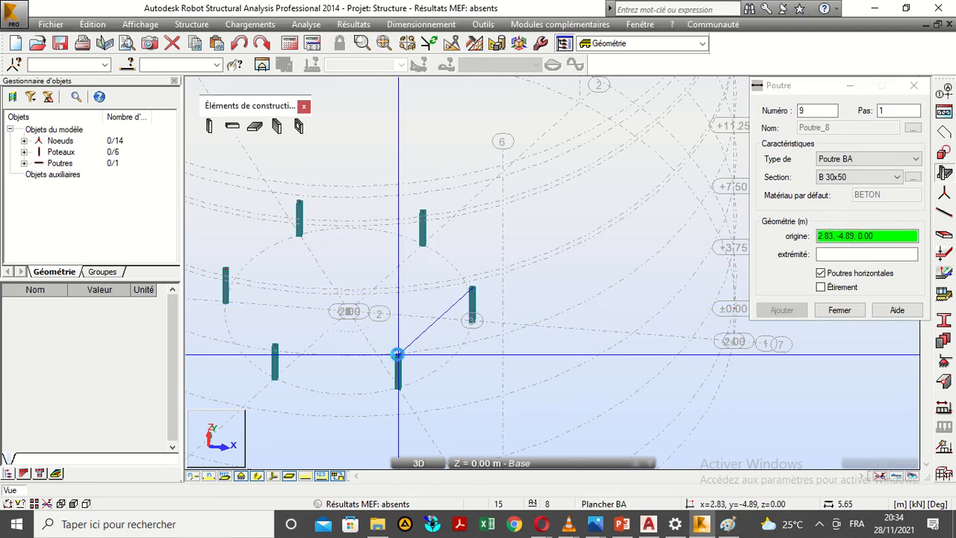
left_click(398, 354)
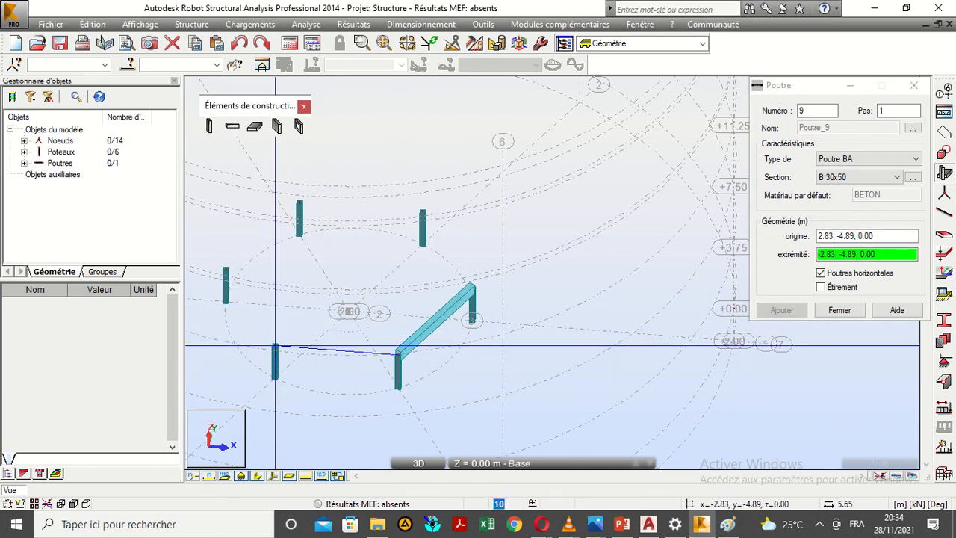
left_click(275, 346)
left_click(275, 345)
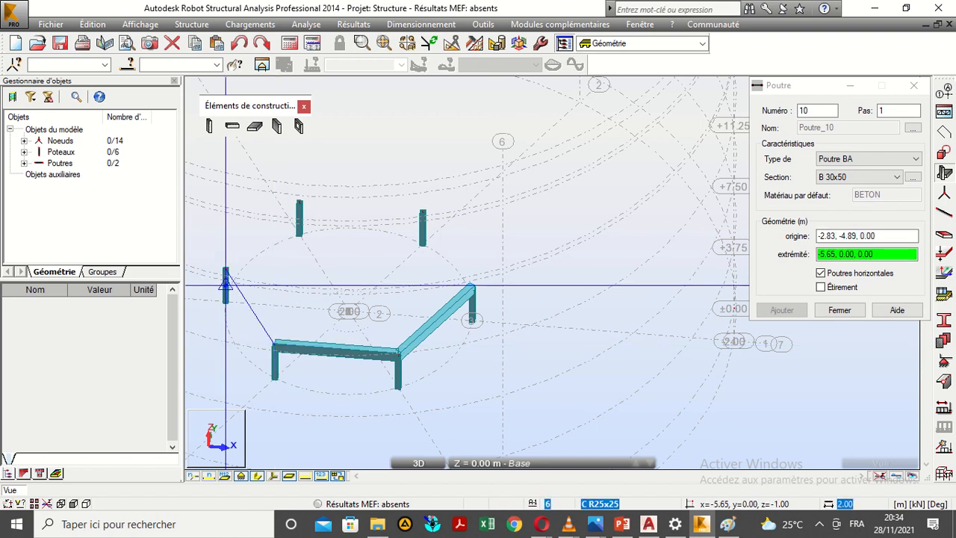
left_click(225, 270)
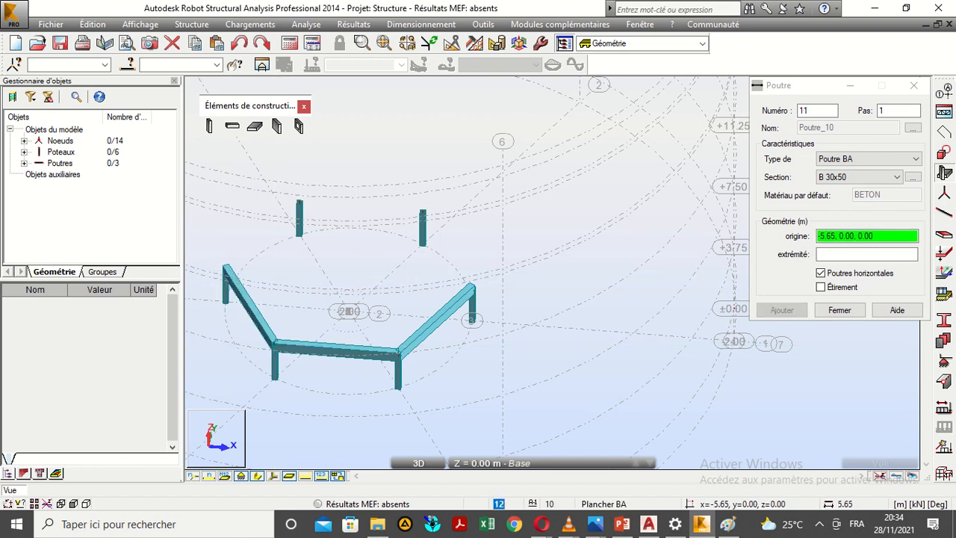
- Close the hexagon with three more B 30x50 beams at level 0.00, linking the column tops at -2.83, 4.89 and 2.83, 4.89
left_click(226, 270)
left_click(299, 201)
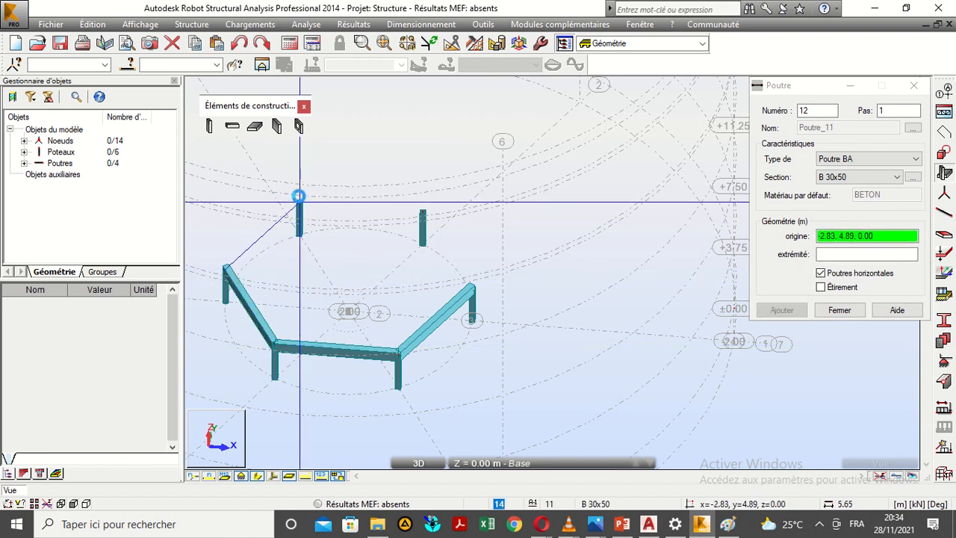
left_click(299, 202)
left_click(423, 212)
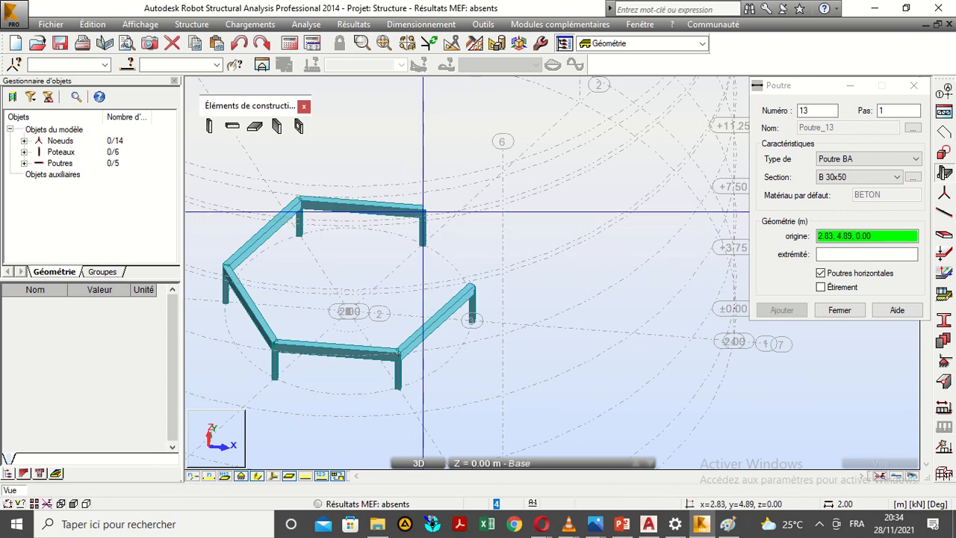
left_click(472, 288)
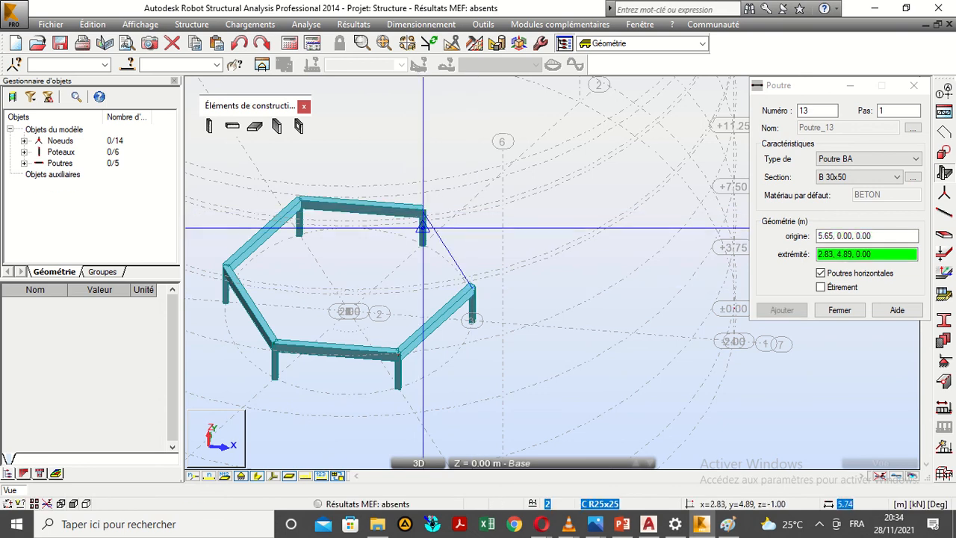
left_click(423, 213)
scroll(422, 212, "down", 4)
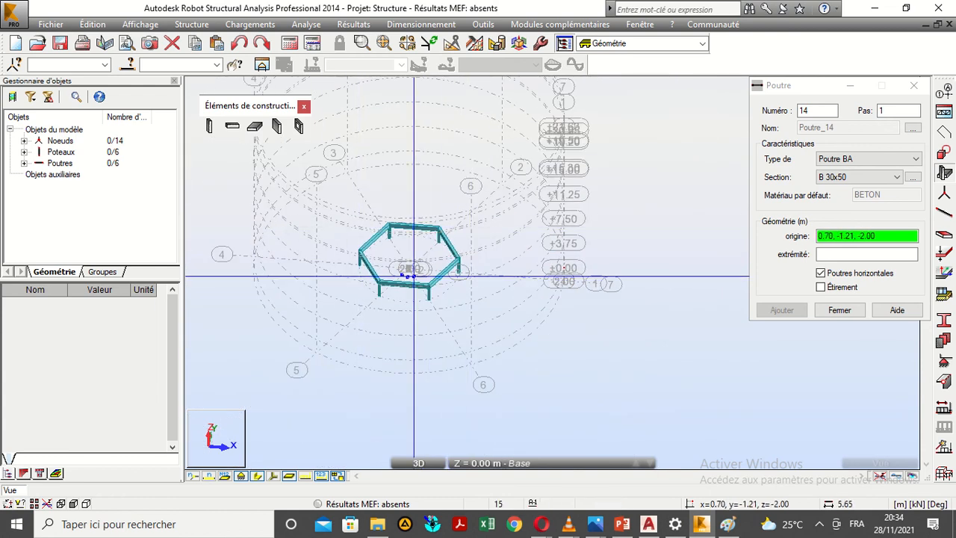
scroll(375, 232, "up", 1)
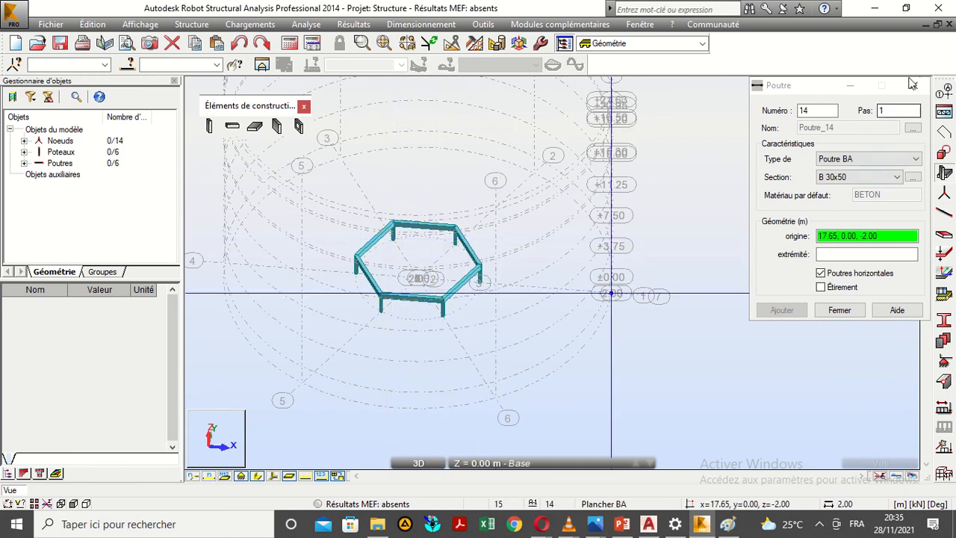
- Examine the beam ring in front view, review the available beam types and sections, and leave the beam definition
left_click_drag(883, 93, 901, 183)
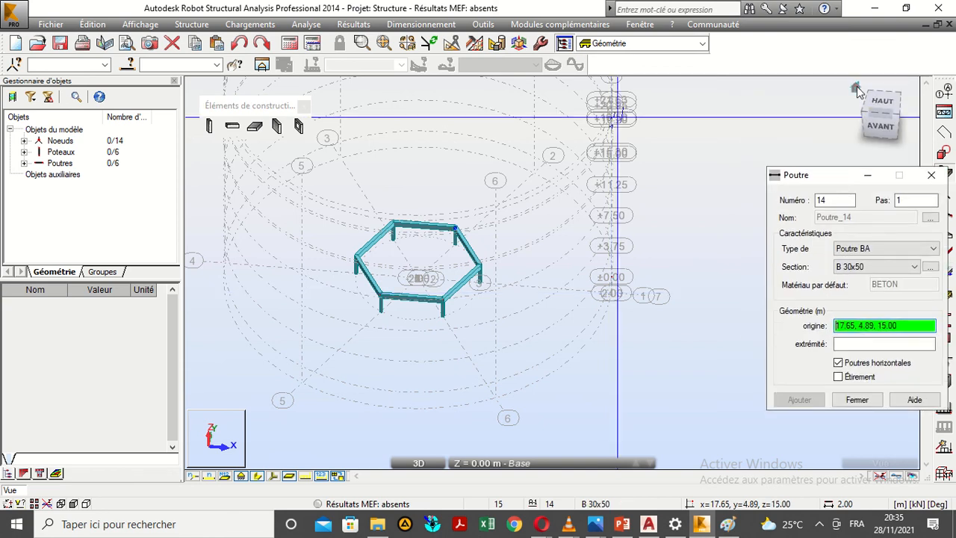
left_click_drag(868, 100, 878, 125)
left_click(877, 127)
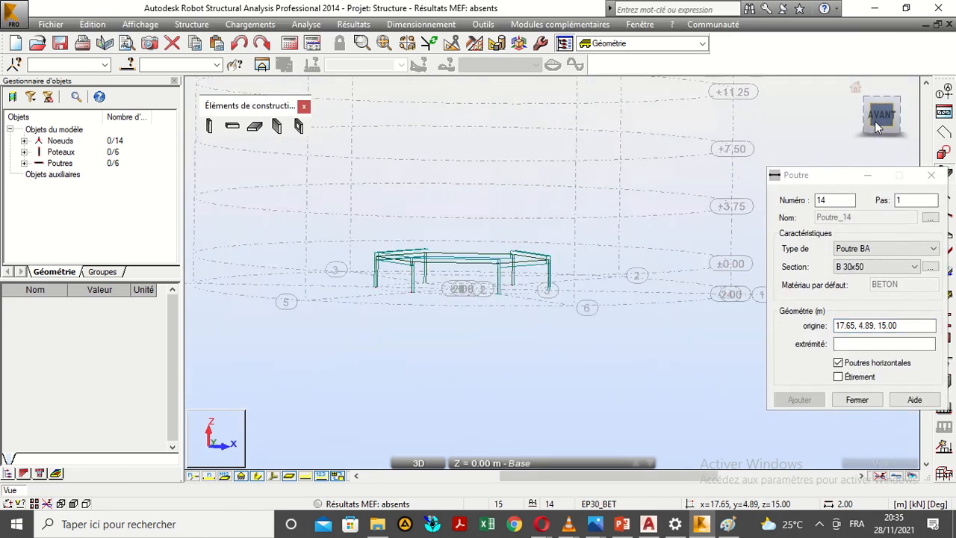
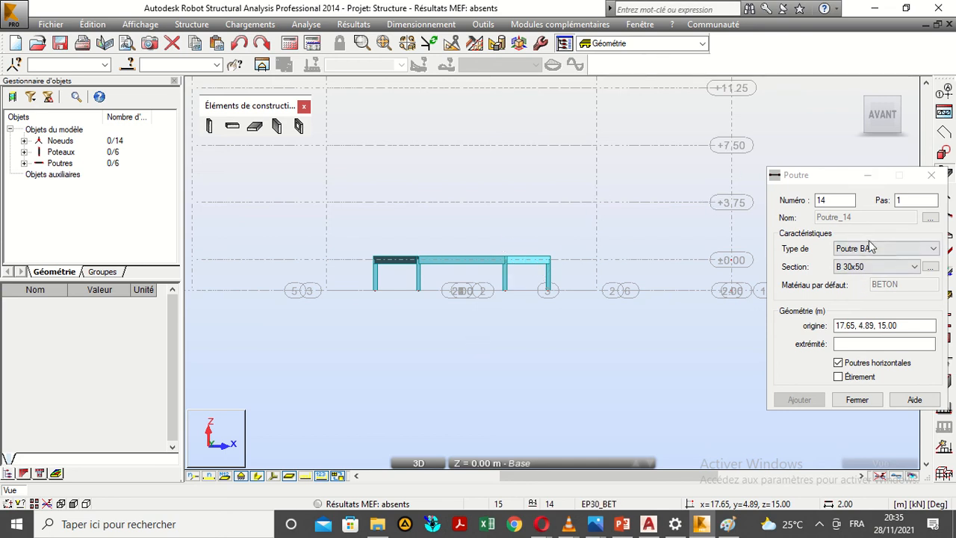
left_click(232, 126)
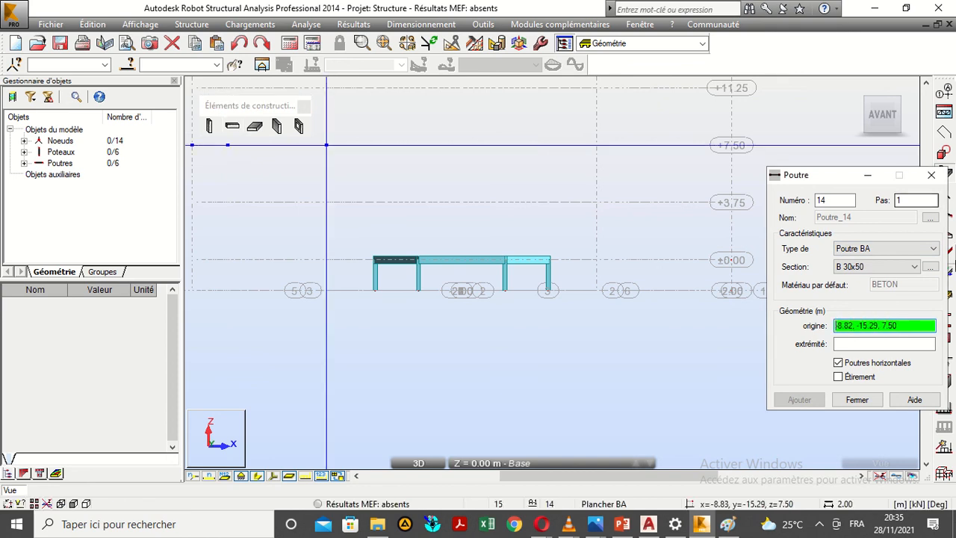
left_click(894, 251)
left_click(894, 251)
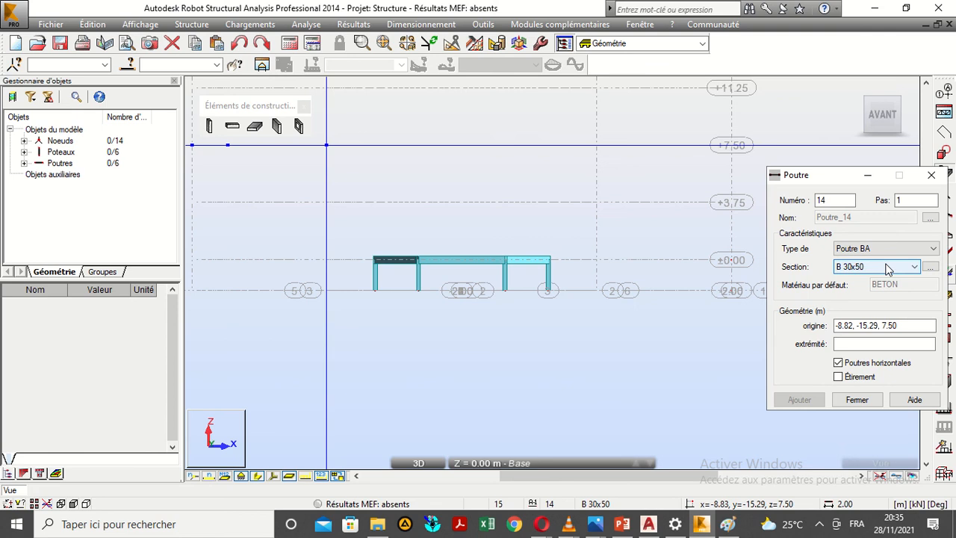
left_click(888, 270)
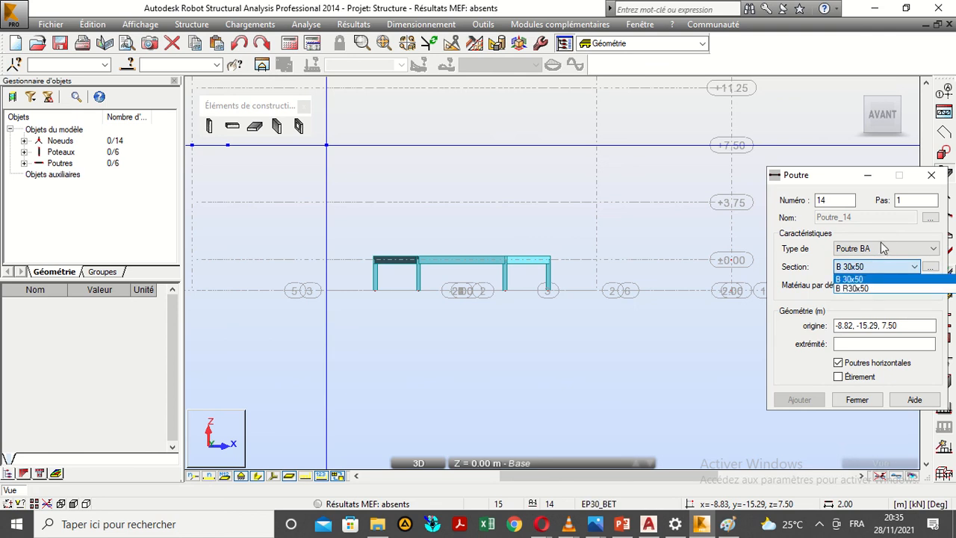
left_click(884, 251)
left_click(879, 252)
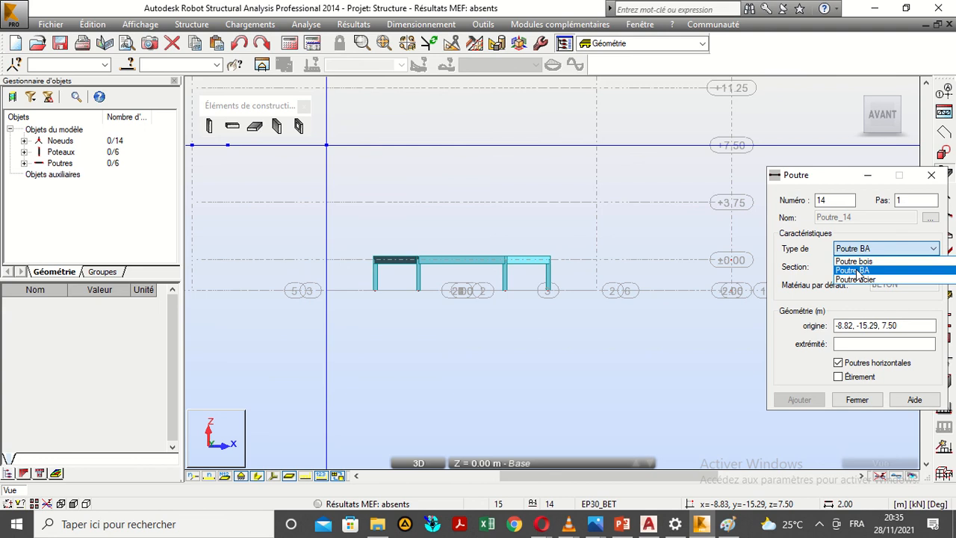
left_click(857, 270)
left_click(931, 175)
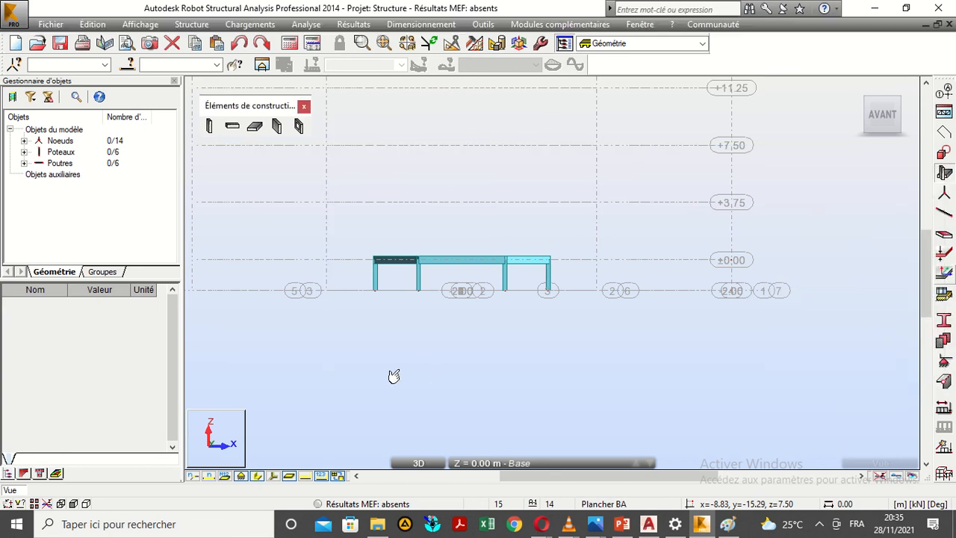
- Start a Poteau BA column definition with section C R25x25 and set the column height to 3.75 m
left_click(209, 126)
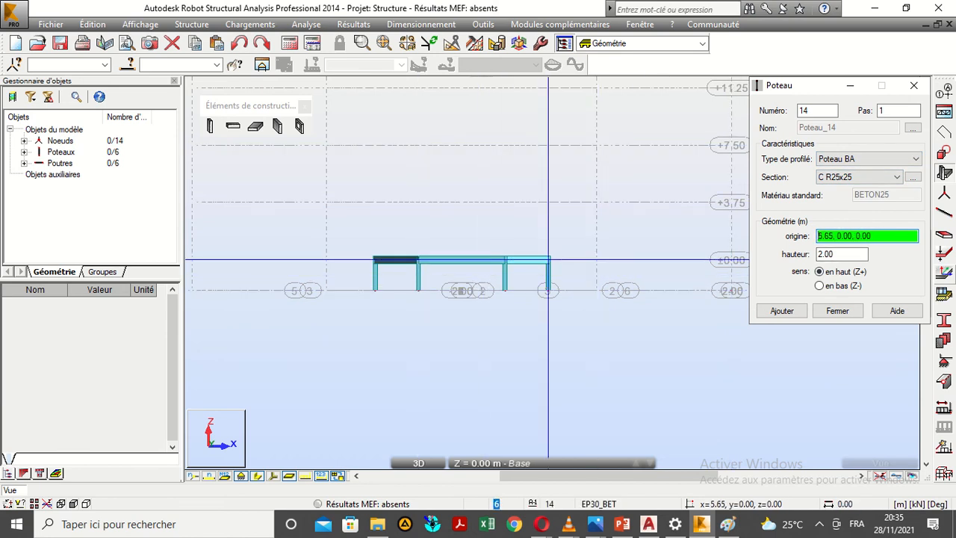
right_click(483, 289)
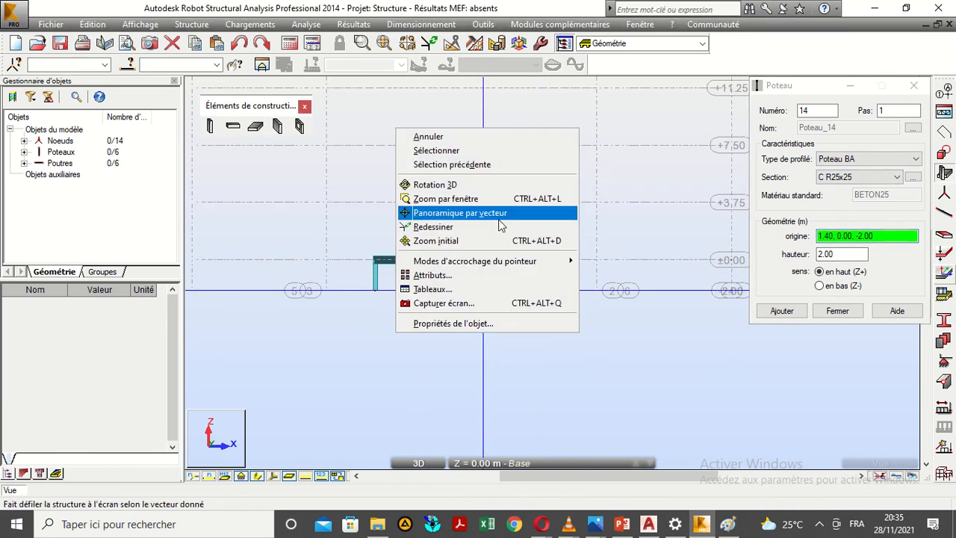
left_click(496, 188)
left_click_drag(596, 292, 567, 308)
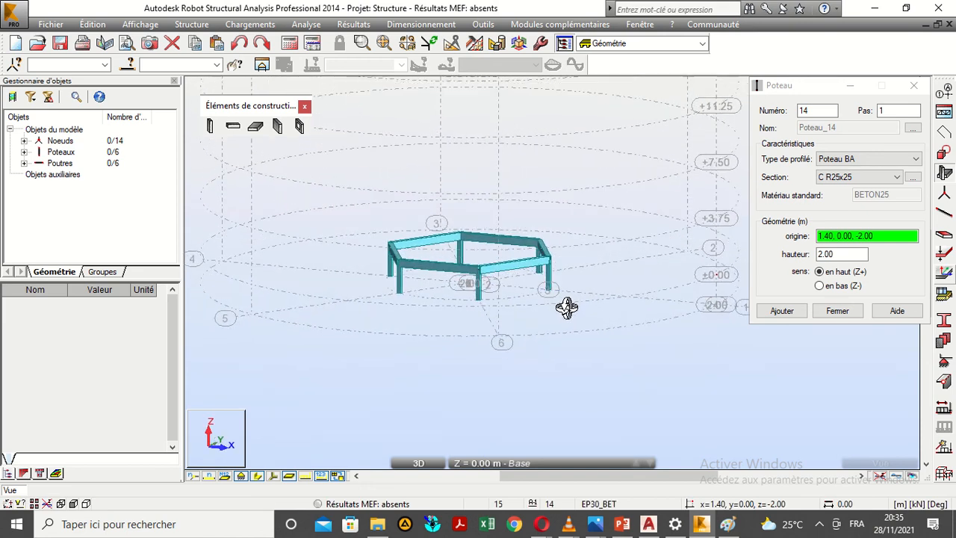
left_click(842, 254)
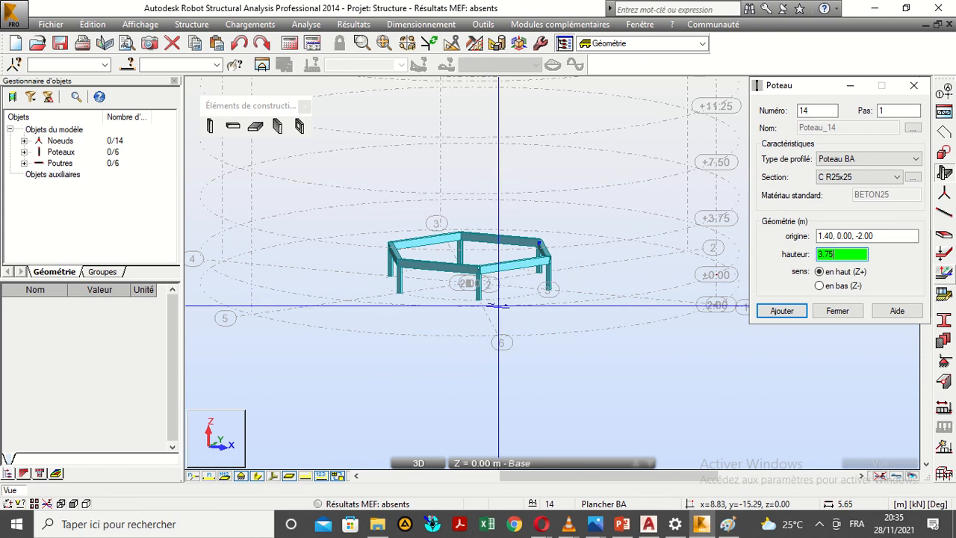
- Place a 3.75 m column rising from the beam corner at 2.83, -4.89, 0.00
right_click(544, 320)
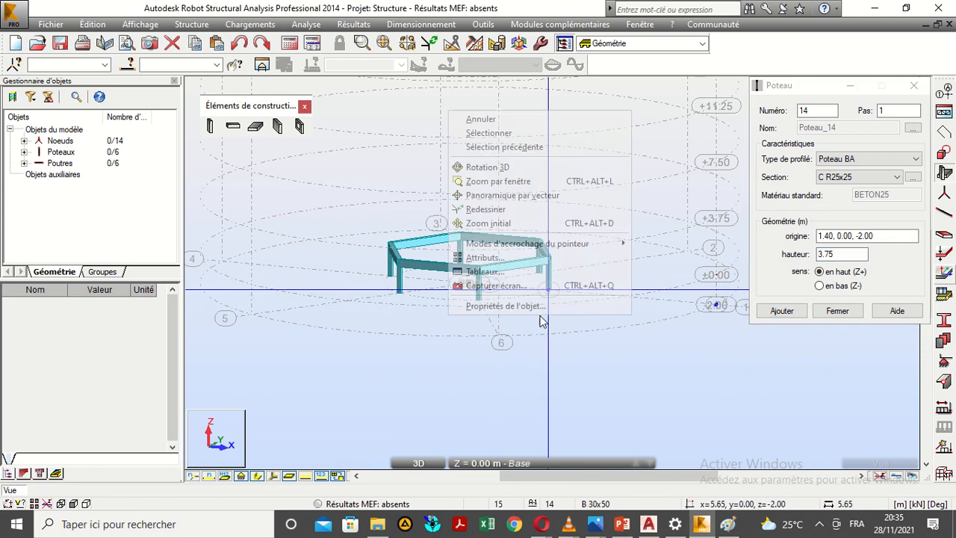
left_click(487, 166)
mouse_move(512, 246)
left_mouse_down()
mouse_move(490, 228)
mouse_move(507, 259)
left_mouse_up()
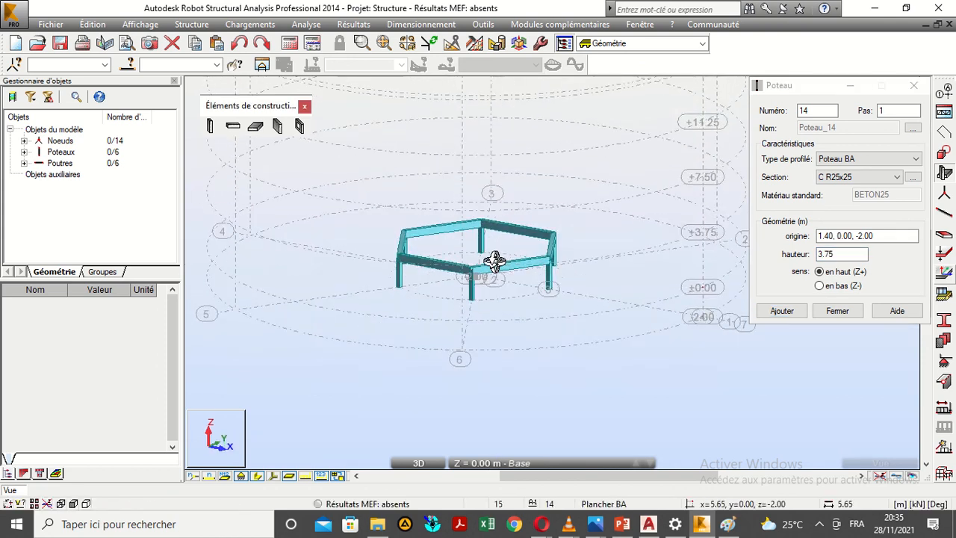
scroll(494, 262, "up", 4)
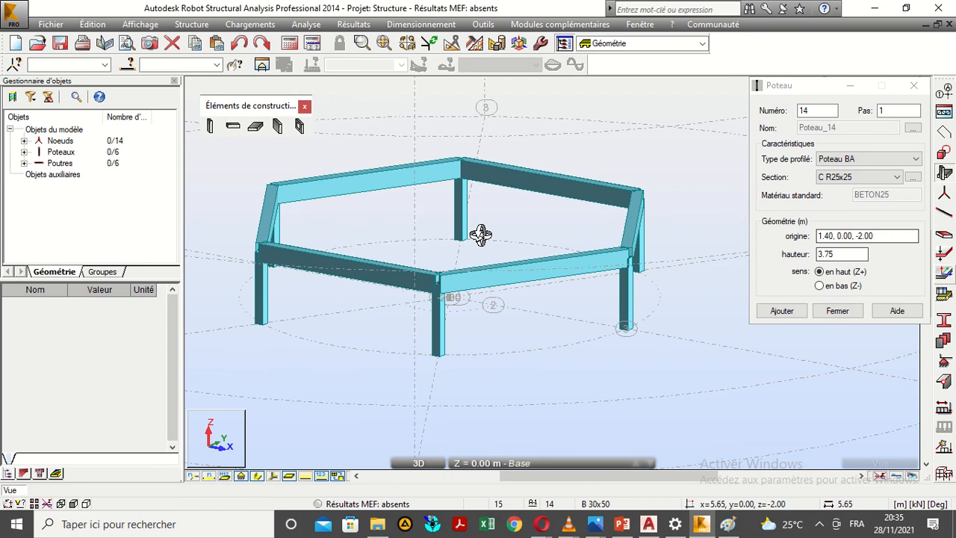
left_click(210, 125)
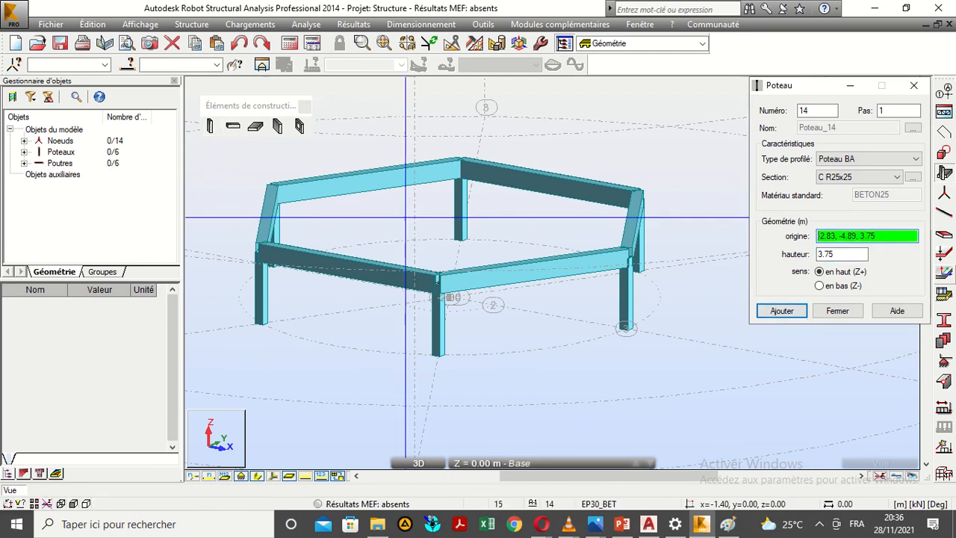
left_click(439, 283)
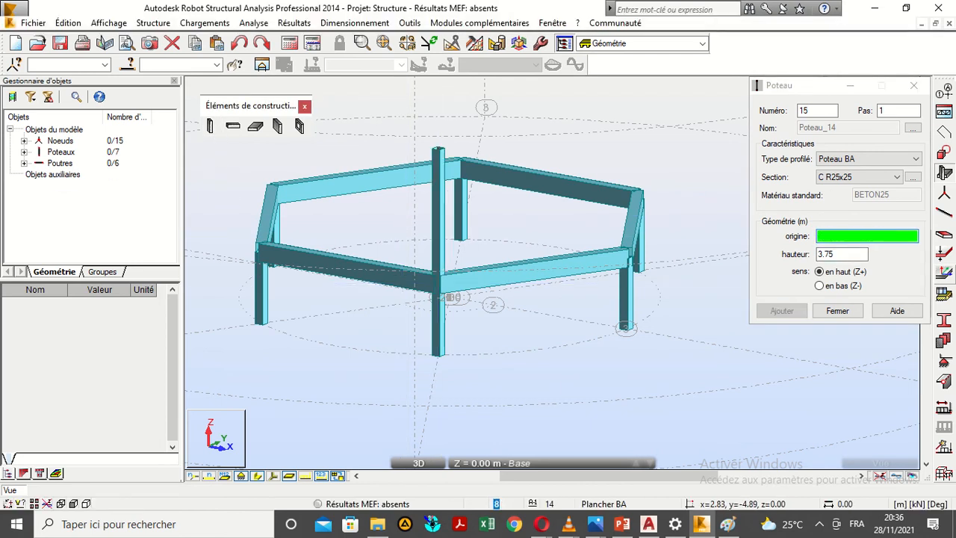
- Place a second 3.75 m column on the beam corner at 5.65, 0.00, 0.00
right_click(497, 295)
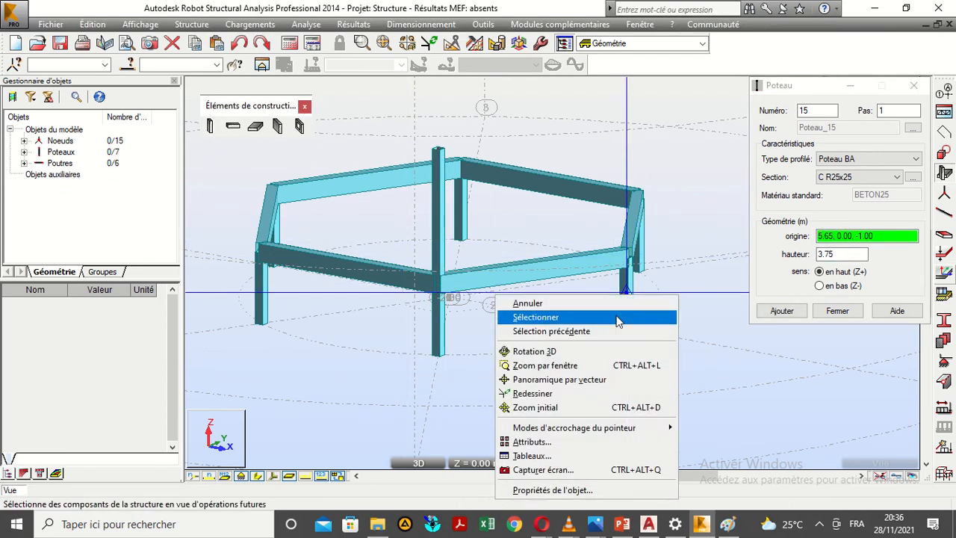
left_click(624, 350)
left_click_drag(595, 310, 548, 306)
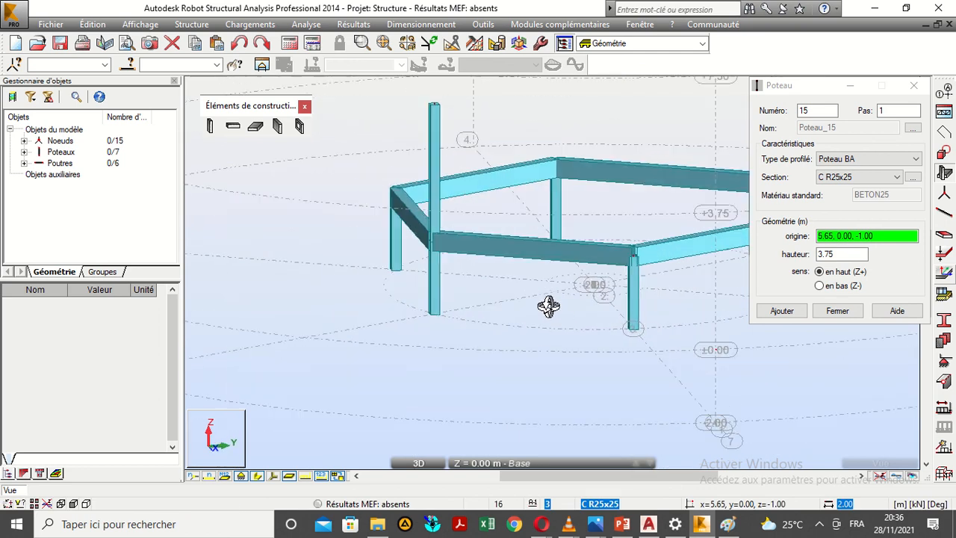
left_click(633, 256)
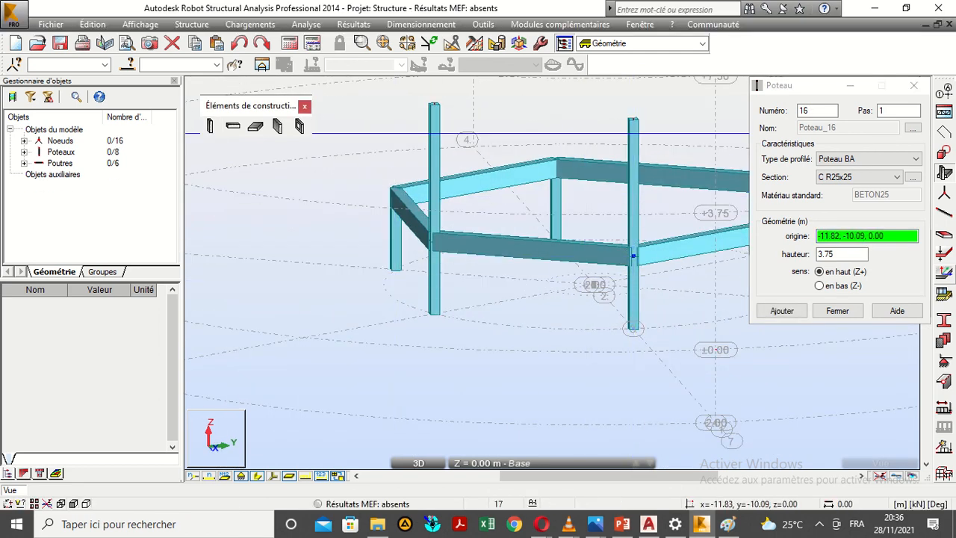
- Place 3.75 m C R25x25 columns rising from the beam corners at 2.83, 4.89, 0.00 and -2.83, 4.89, 0.00
left_click(210, 127)
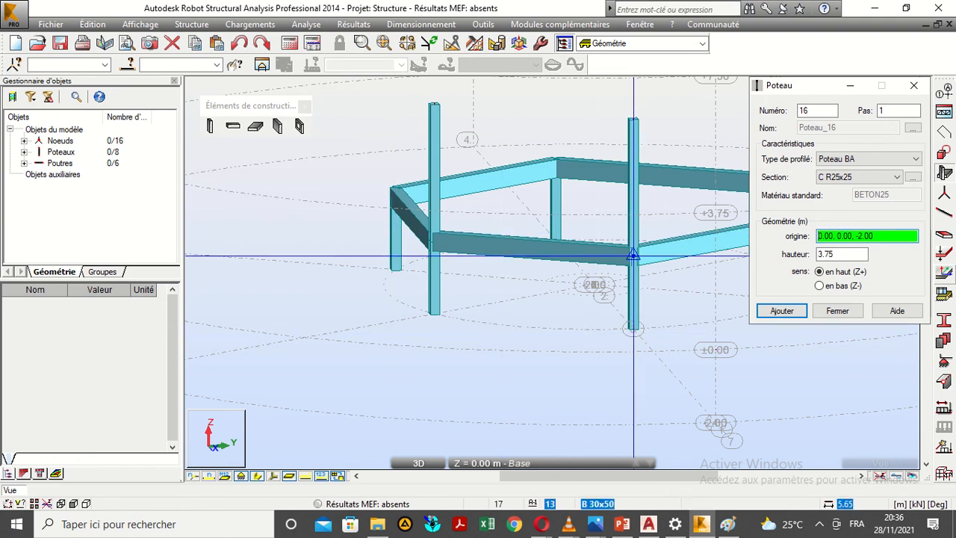
right_click(584, 275)
left_click(695, 331)
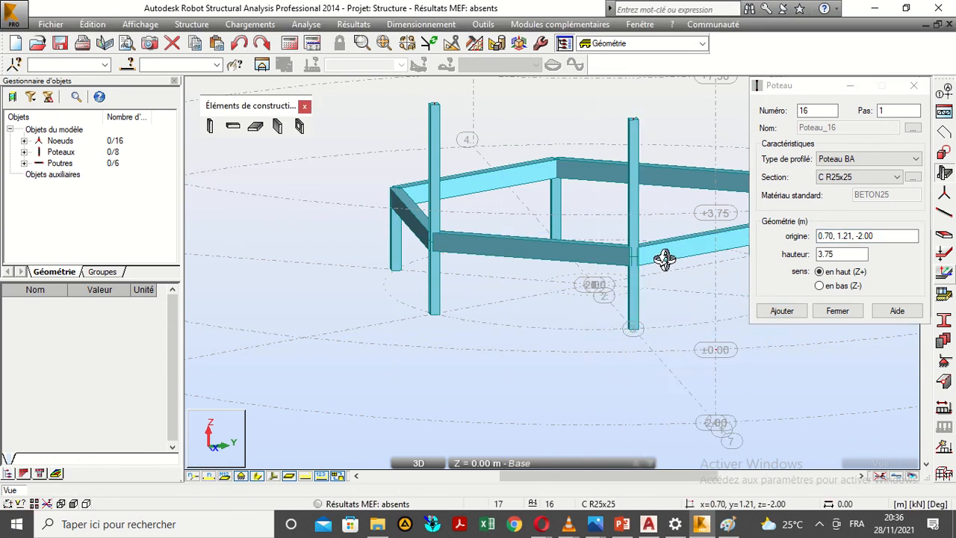
left_click_drag(664, 259, 590, 256)
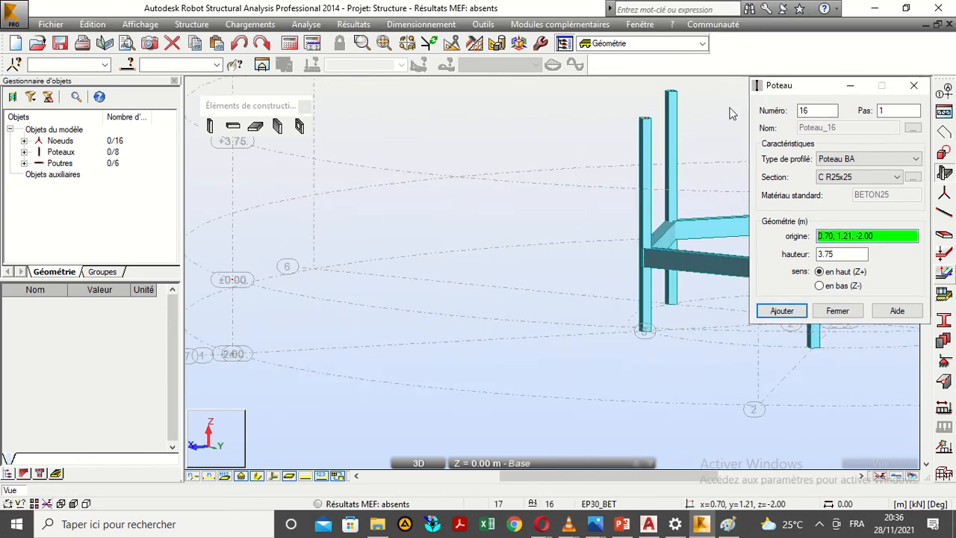
left_click_drag(842, 90, 326, 241)
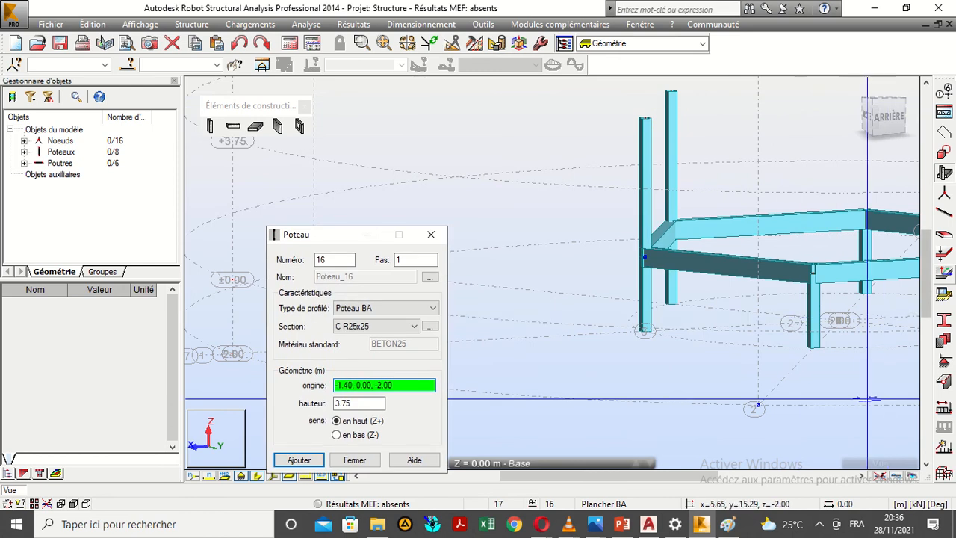
left_click(862, 477)
left_click(863, 477)
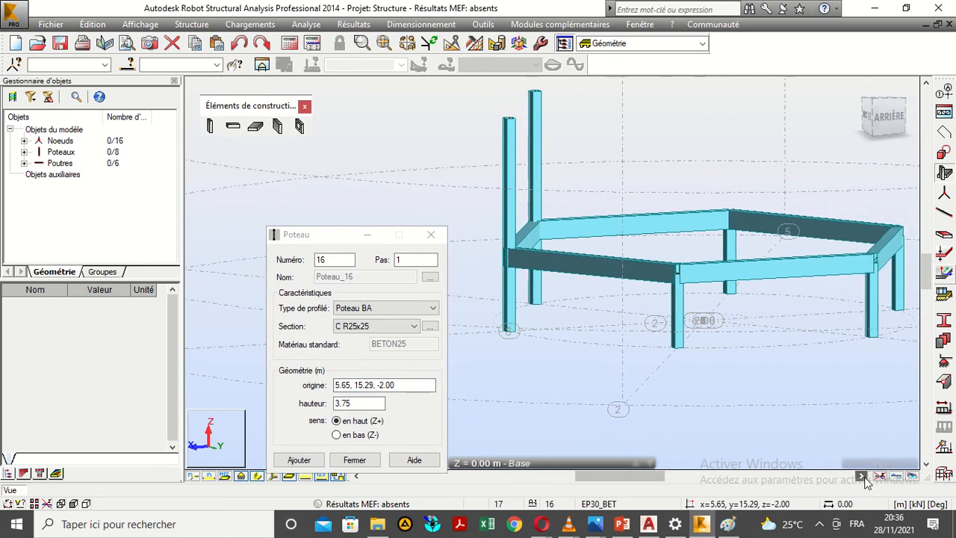
left_click(863, 478)
left_click(597, 274)
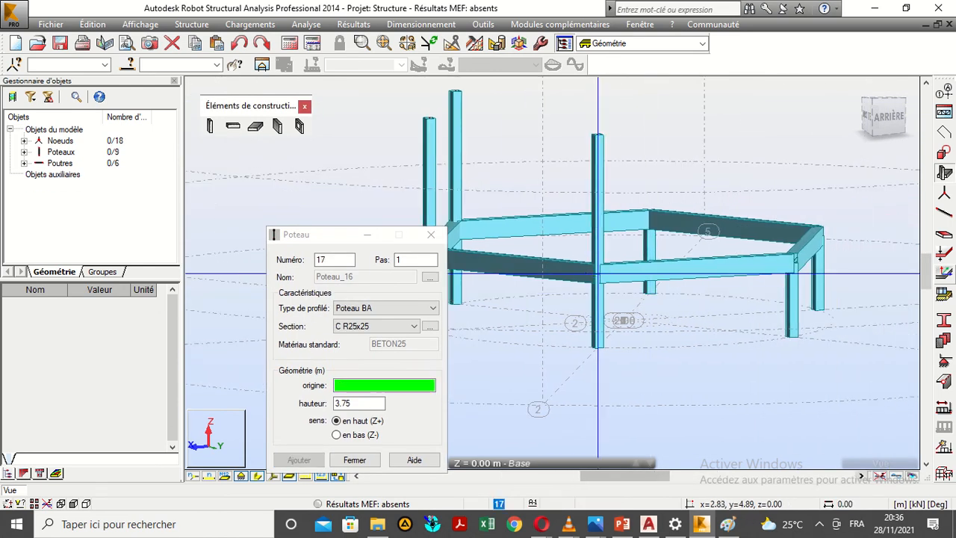
left_click(798, 262)
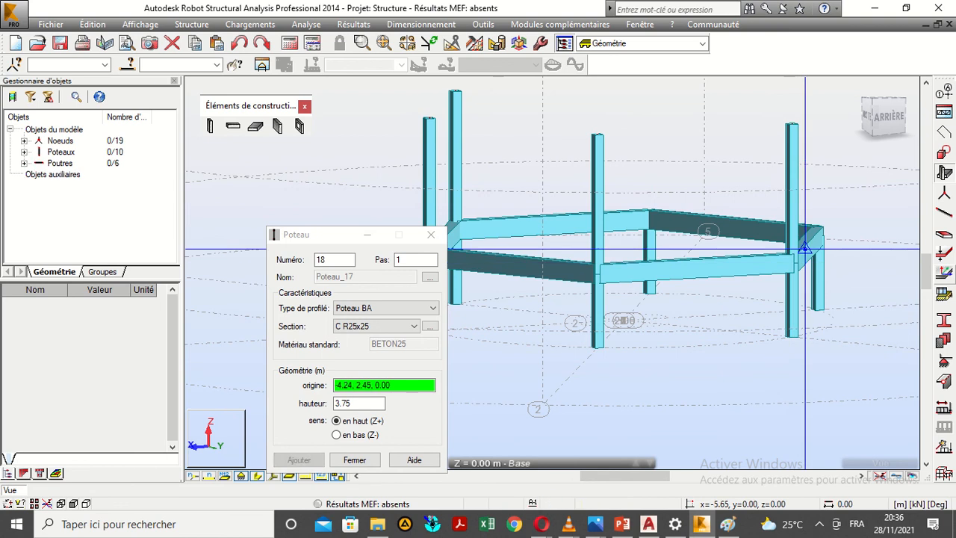
- Place 3.75 m columns on the last two beam corners, -5.65, 0.00, 0.00 and -2.83, -4.89, 0.00, and finish the column definition
right_click(657, 231)
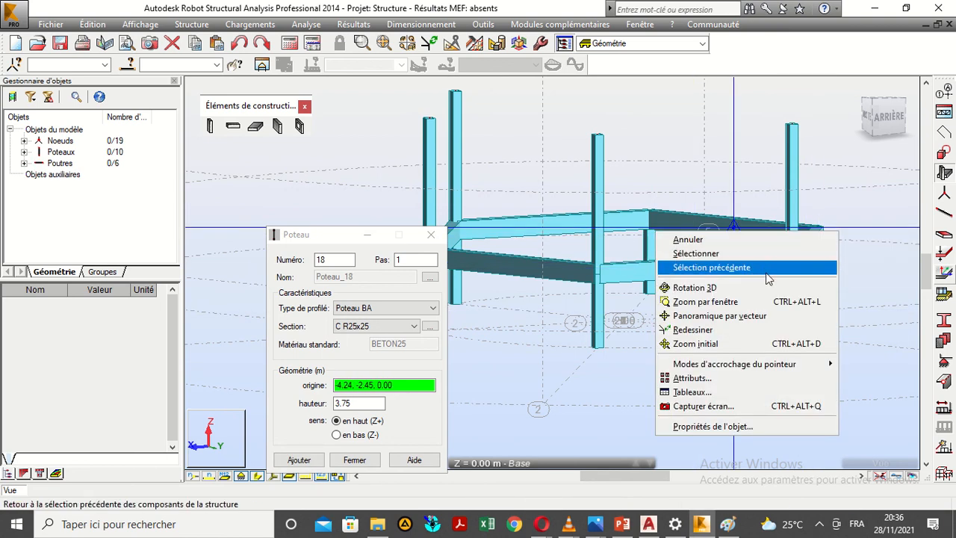
left_click(770, 288)
left_click_drag(772, 258, 729, 337)
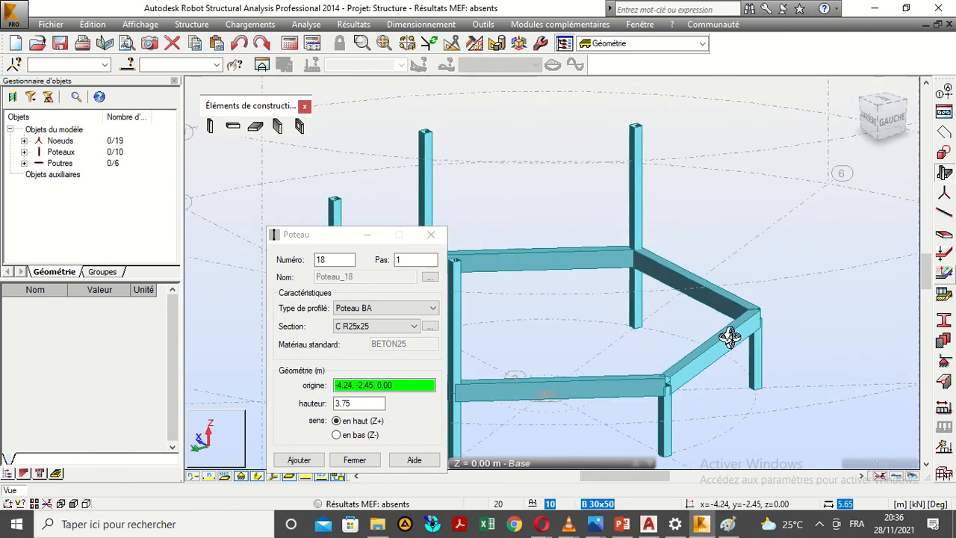
left_click_drag(660, 382, 629, 371)
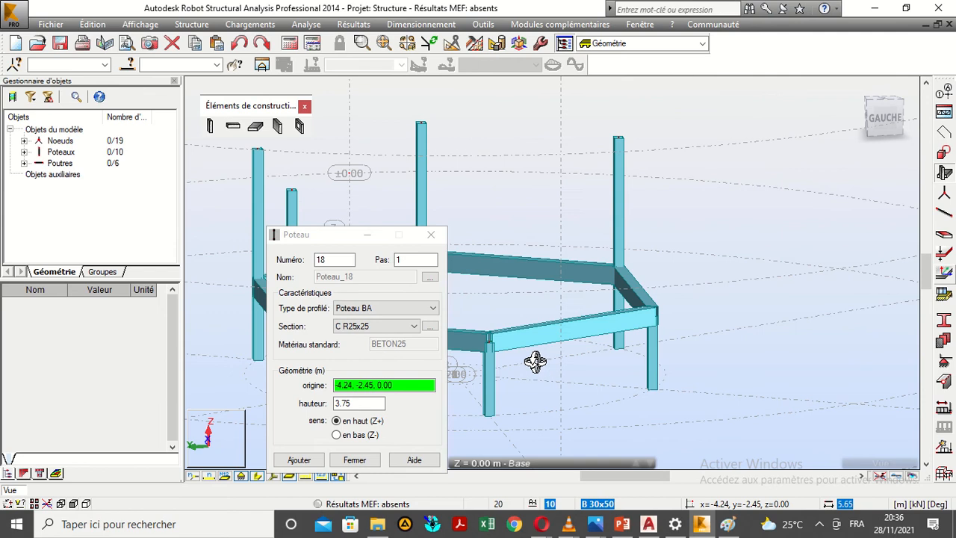
key("Escape")
left_click(490, 342)
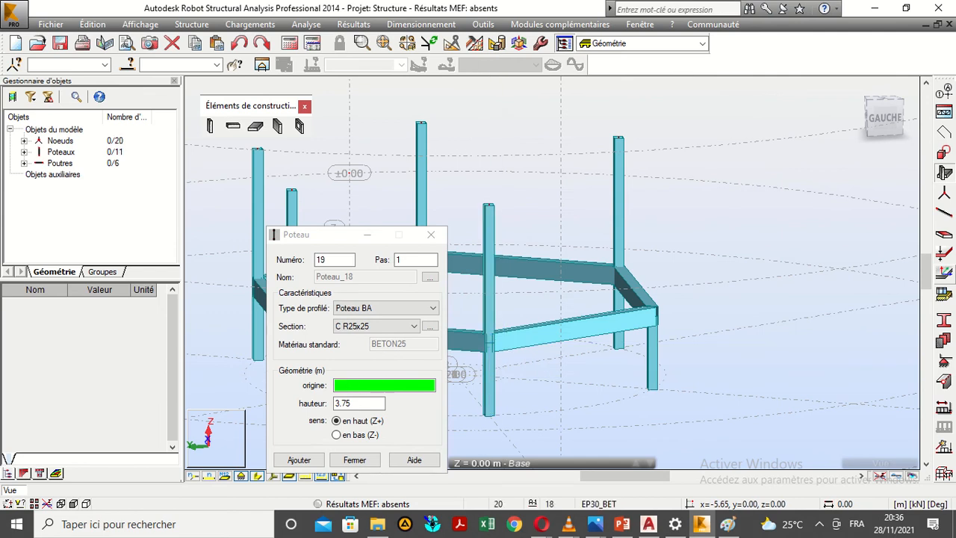
left_click(652, 315)
scroll(564, 286, "down", 2)
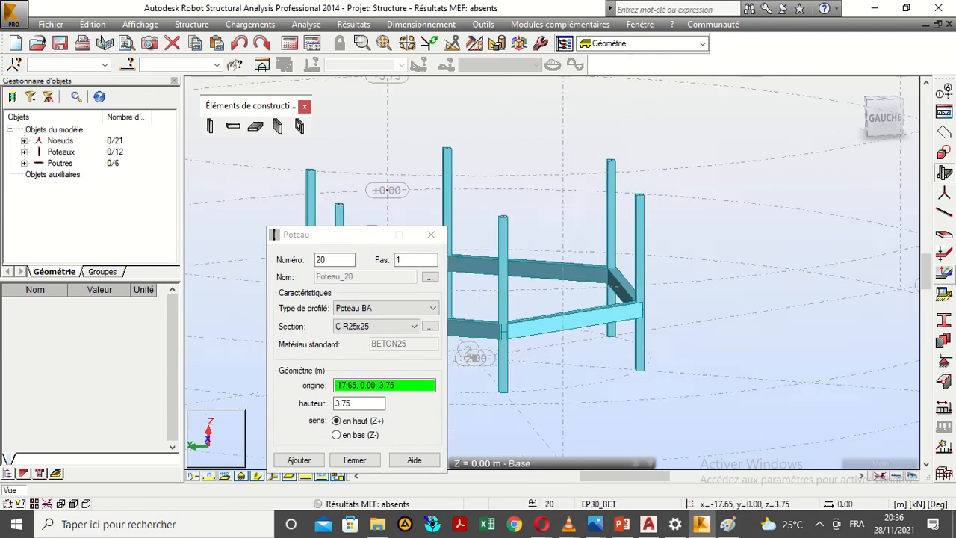
left_click(432, 238)
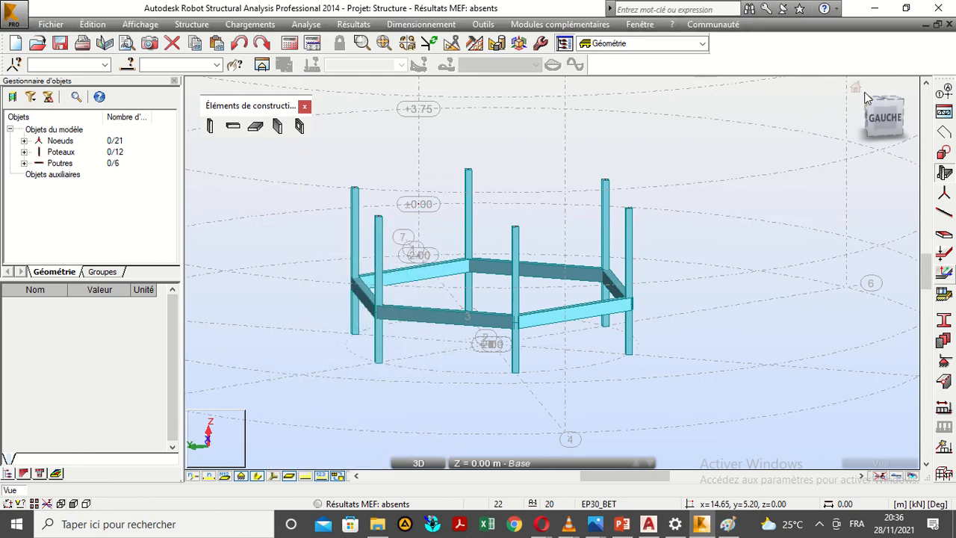
- Examine the columns stacked above the beam ring from several angles and in front view
right_click(749, 190)
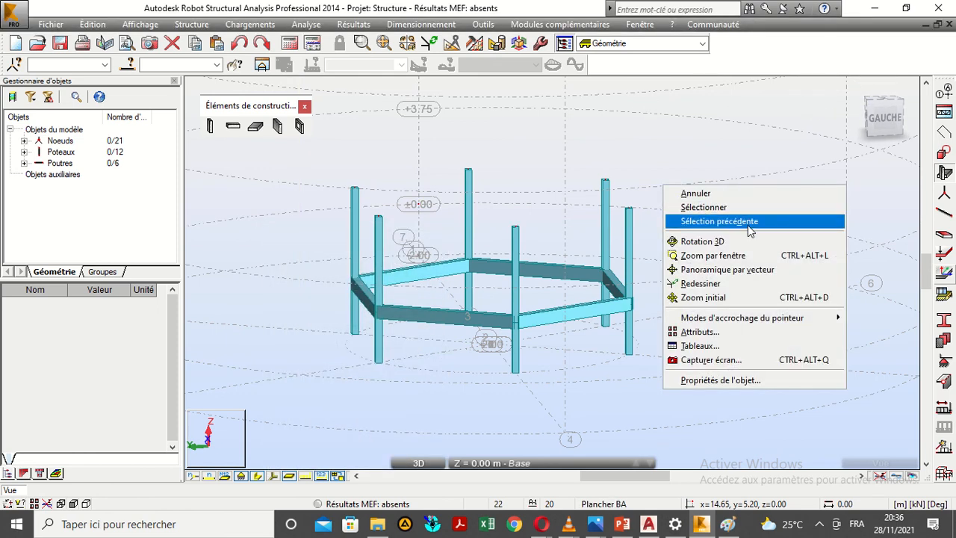
left_click(680, 241)
left_click_drag(678, 256, 603, 277)
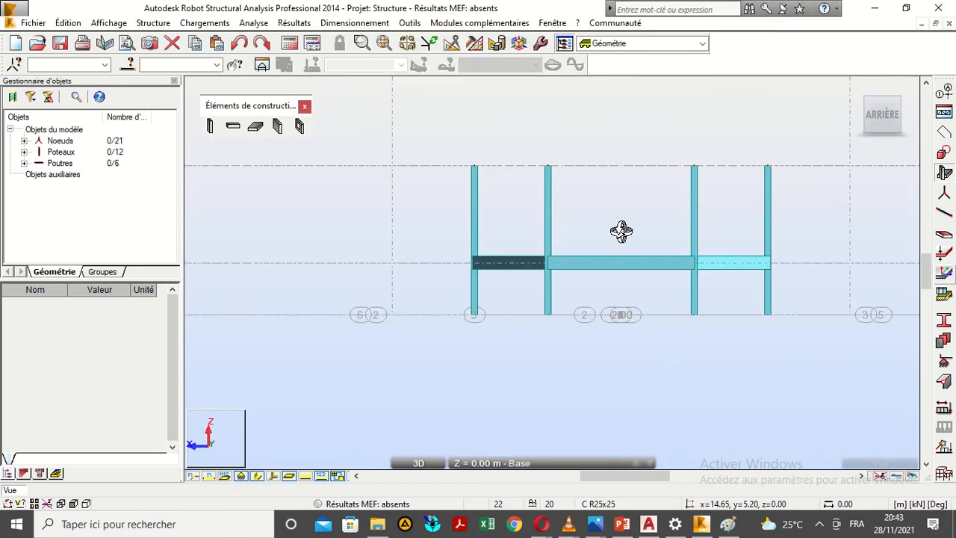
left_click_drag(620, 231, 589, 257)
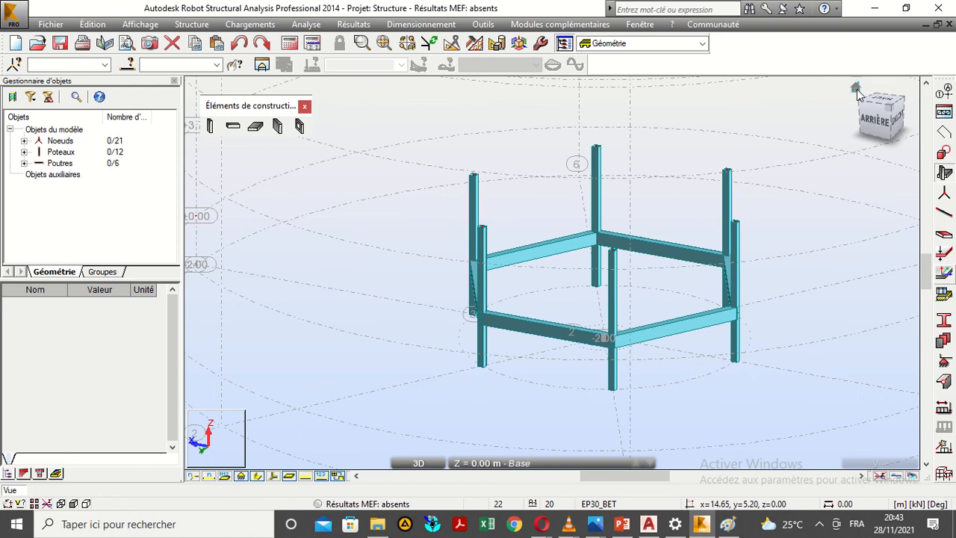
left_click(855, 88)
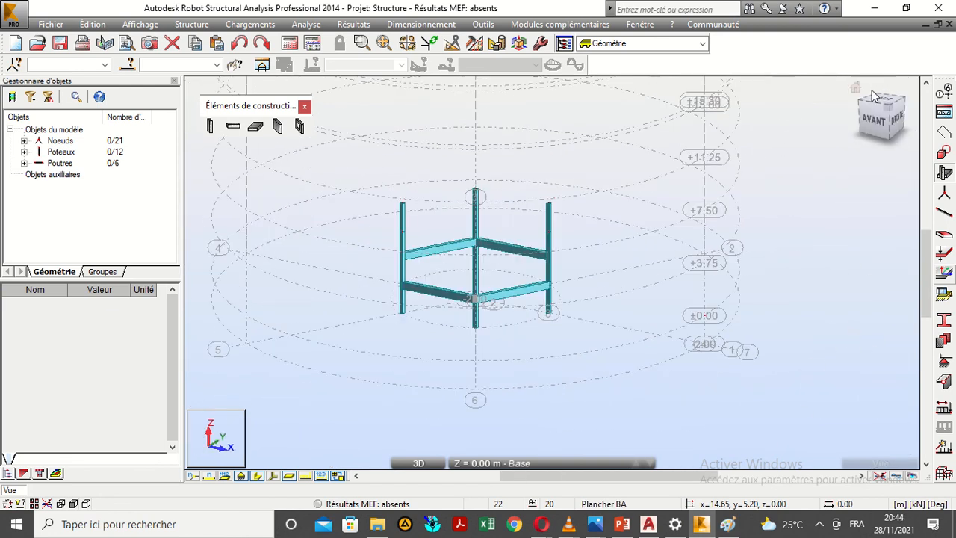
left_click(874, 120)
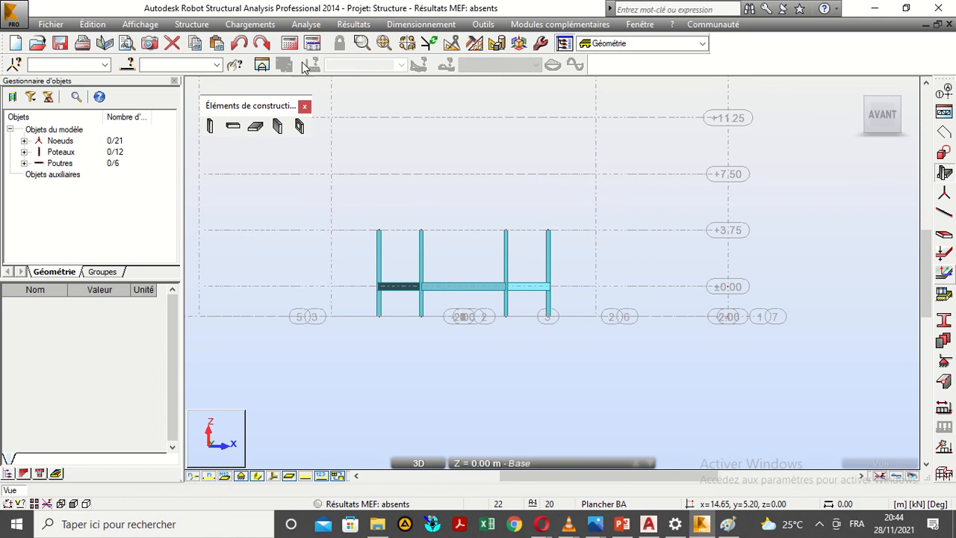
left_click(856, 89)
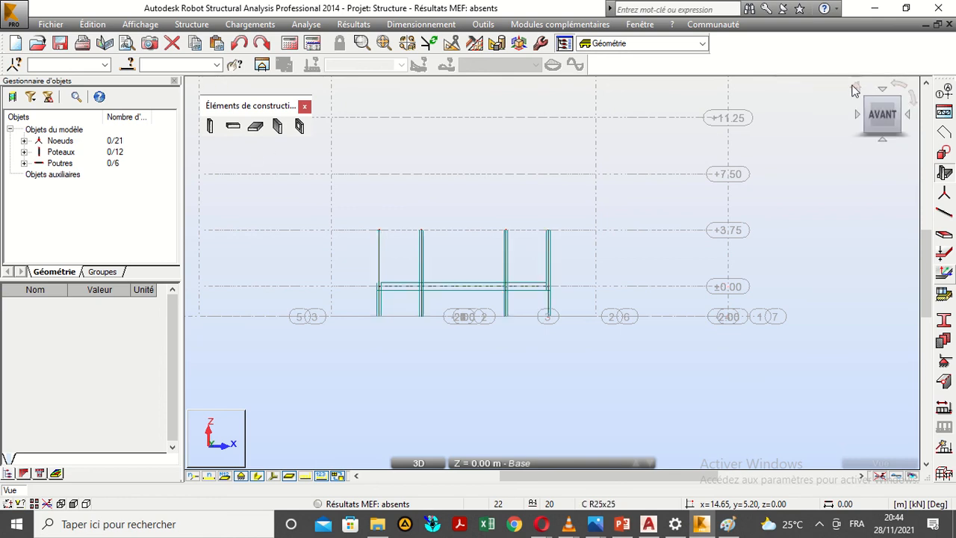
- Create a Poutre BA beam with section B 30x50 between the column tops at 2.83, -4.89, 3.75 and 5.65, 0.00, 3.75
left_click(230, 127)
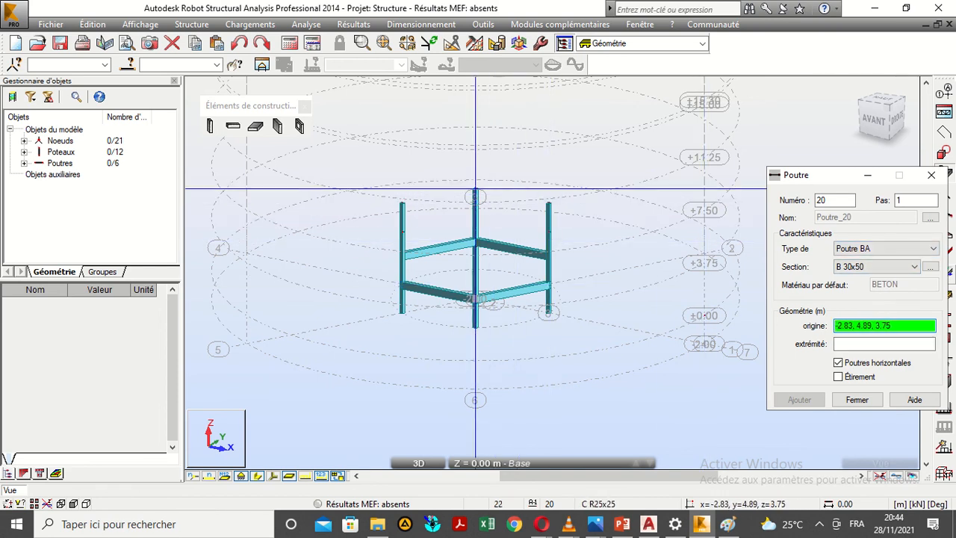
right_click(660, 230)
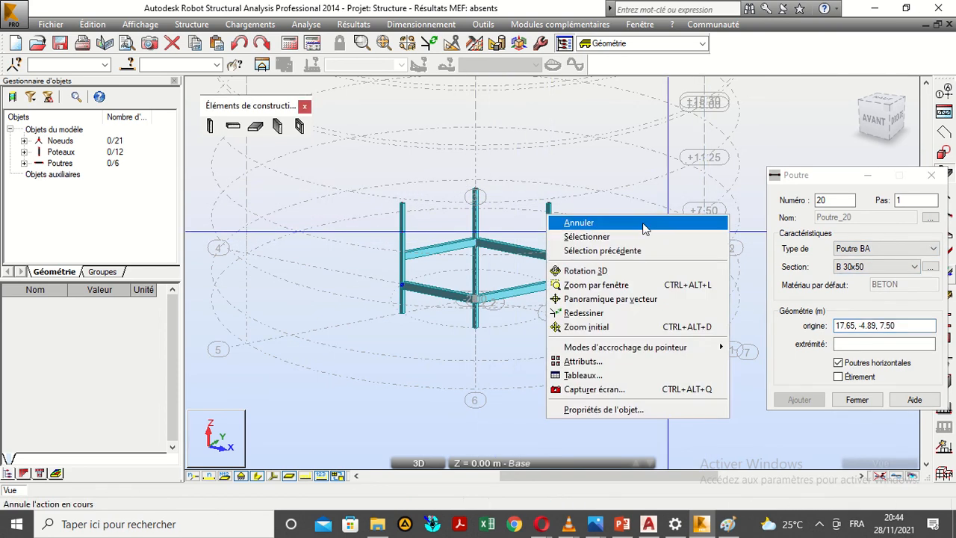
left_click(634, 273)
left_click_drag(619, 251, 591, 261)
scroll(540, 211, "up", 5)
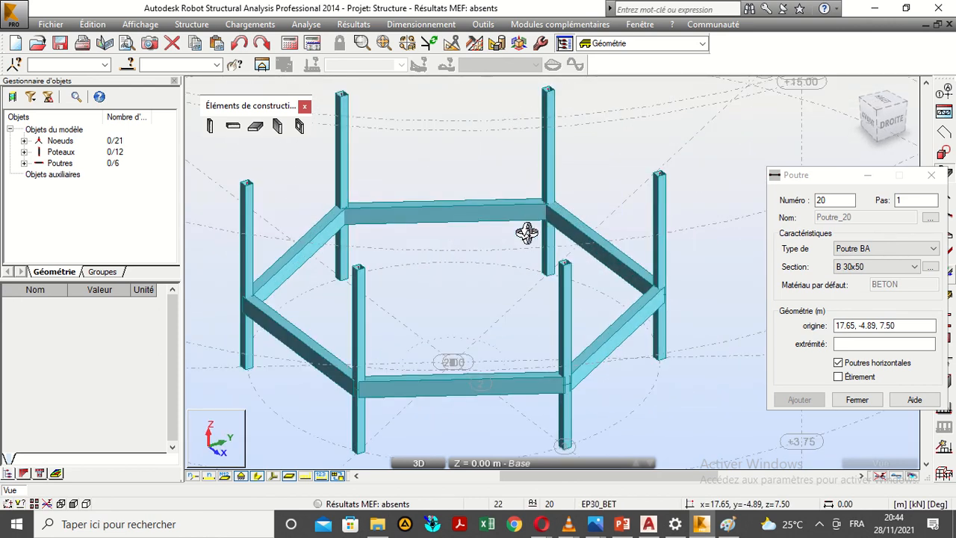
key("Escape")
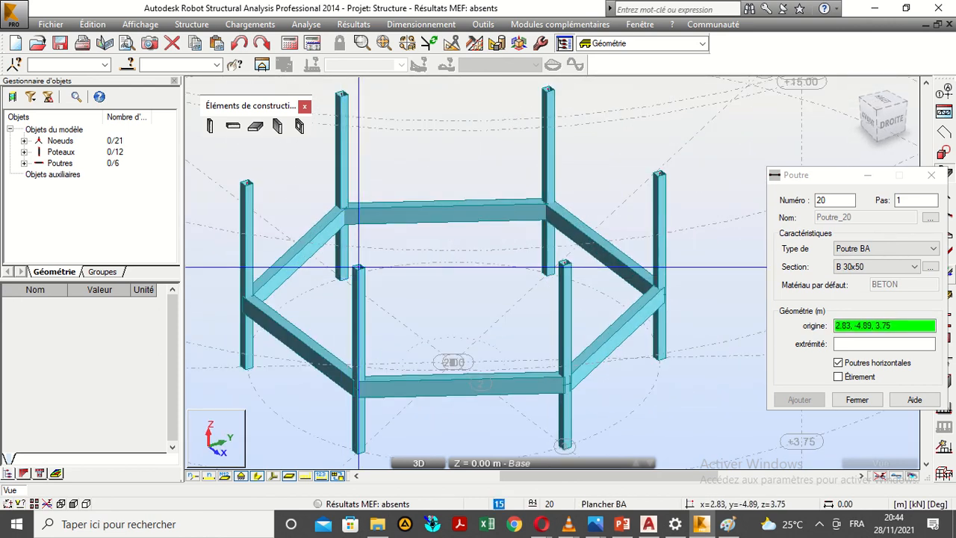
left_click(359, 266)
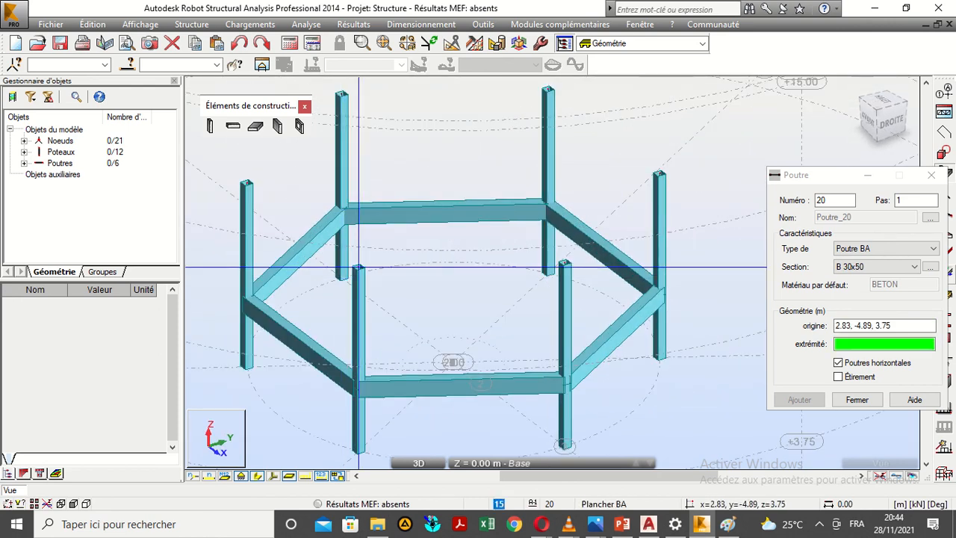
left_click(565, 263)
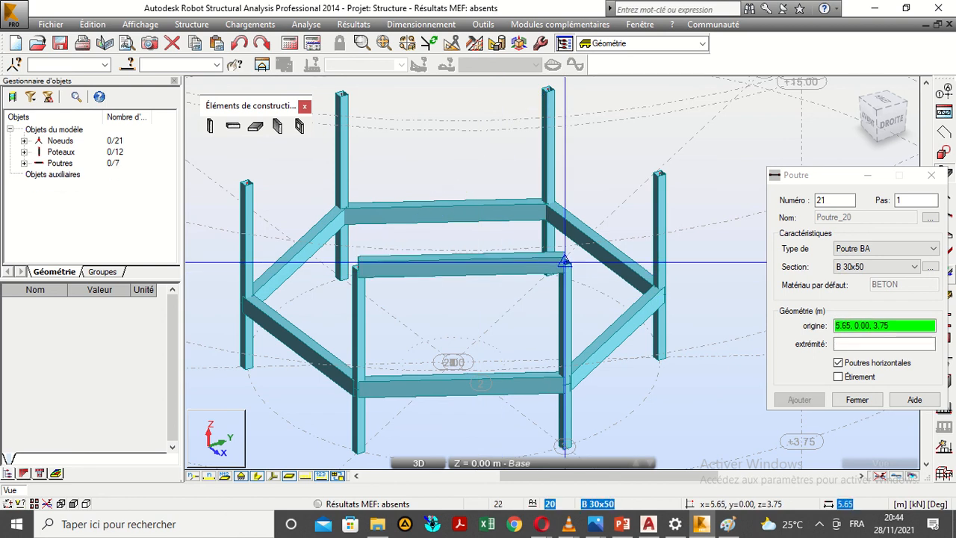
- Connect the remaining column tops at level +3.75 with B 30x50 beams to close the hexagonal ring, and finish the beam definition
left_click(660, 173)
left_click(549, 89)
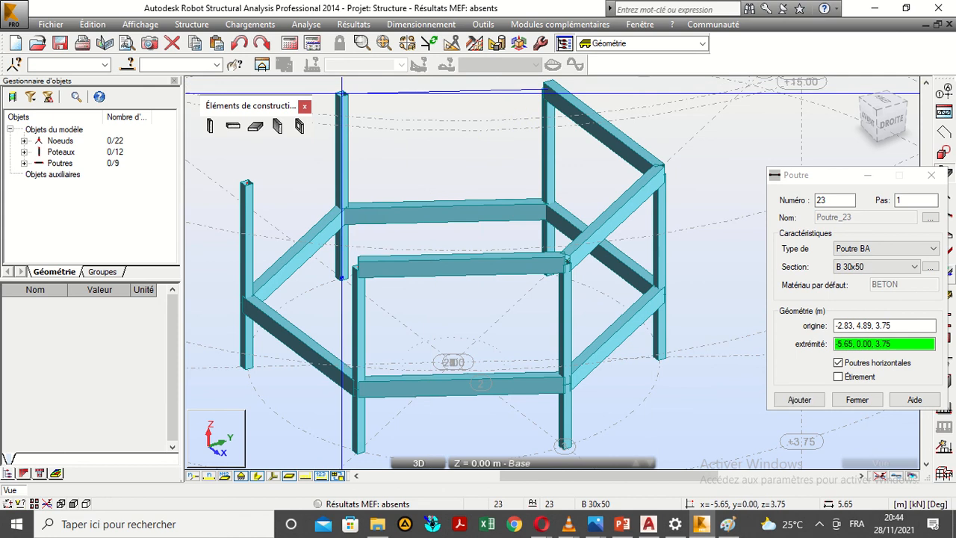
left_click(341, 93)
left_click(247, 181)
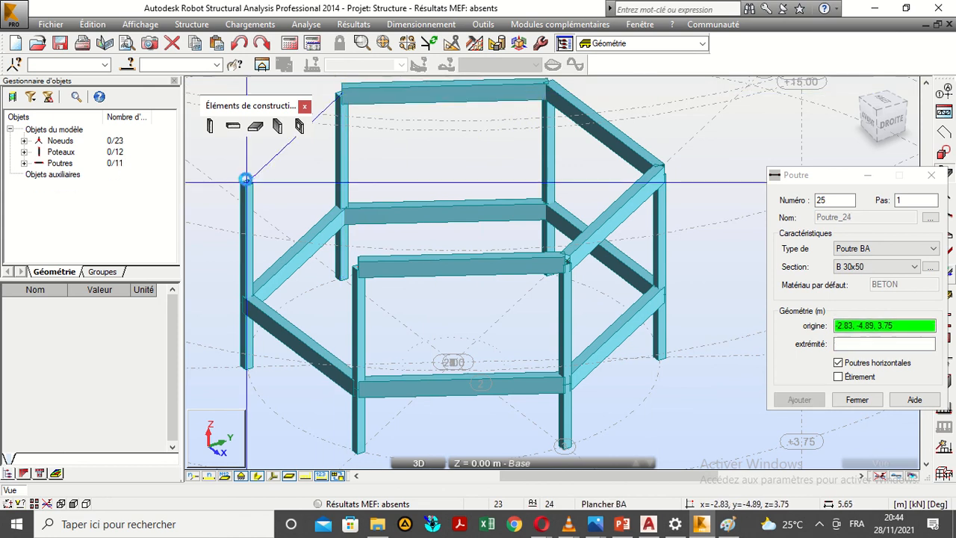
left_click(357, 266)
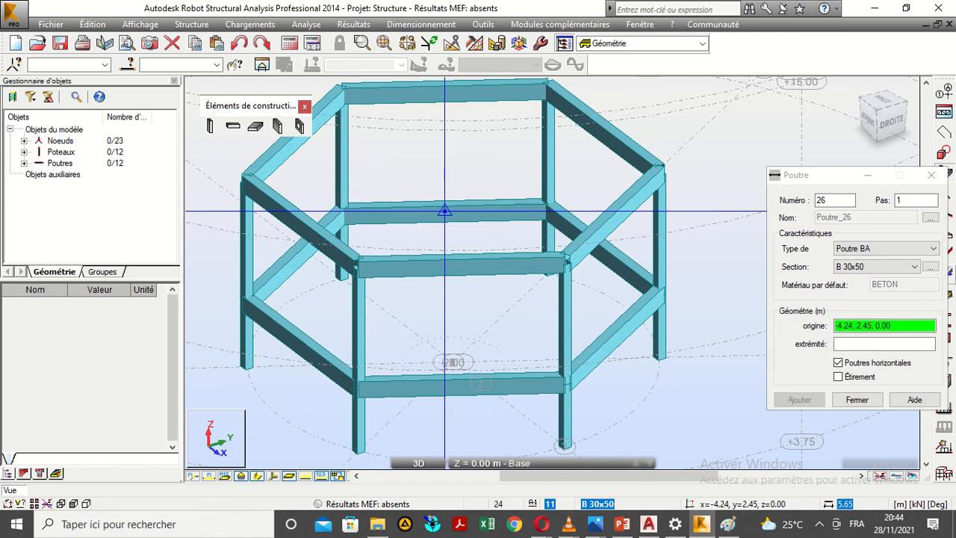
left_click(898, 115)
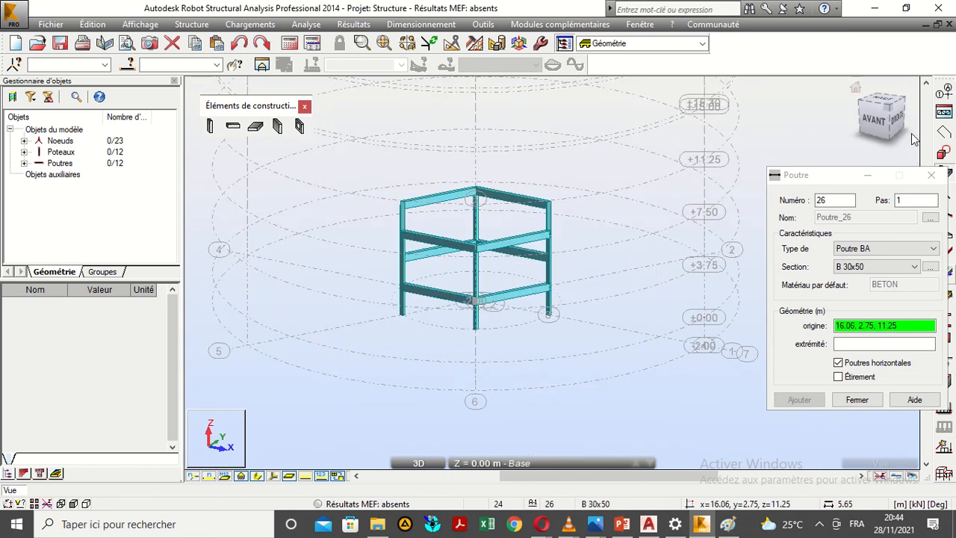
left_click(882, 119)
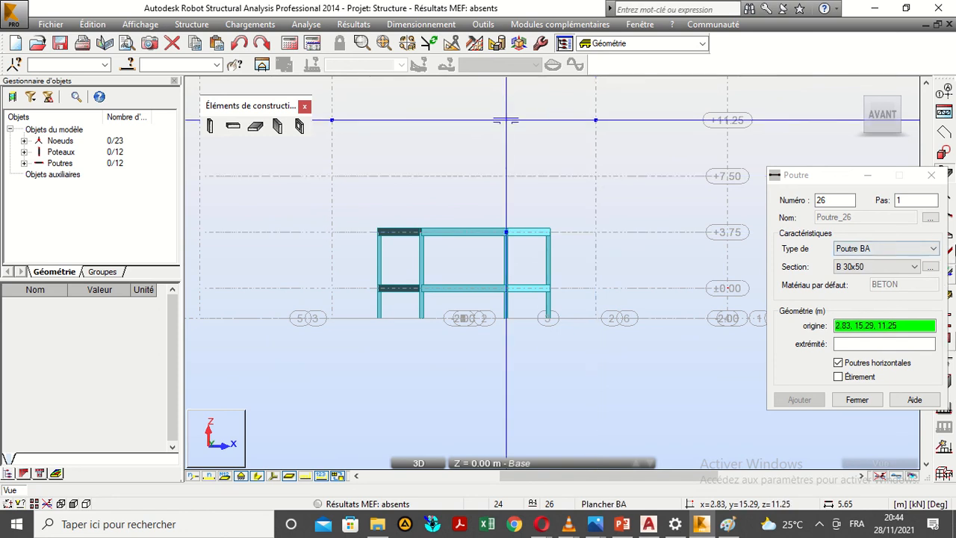
left_click(931, 175)
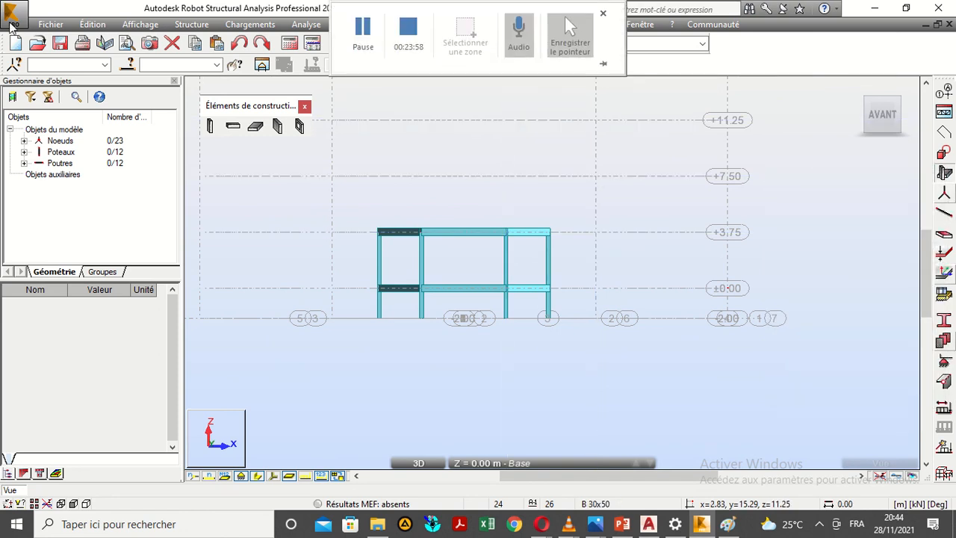
- Try to copy the +3.75 storey's columns and beams upward in front view with 3 repetitions, picking the translation vector 0.00, 20.18, 3.75
left_click(303, 107)
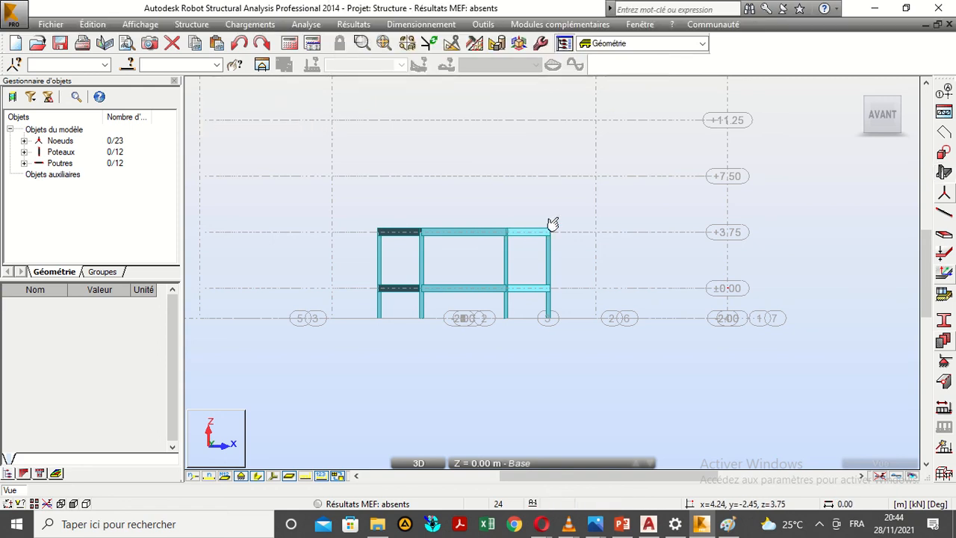
left_click_drag(568, 212, 364, 270)
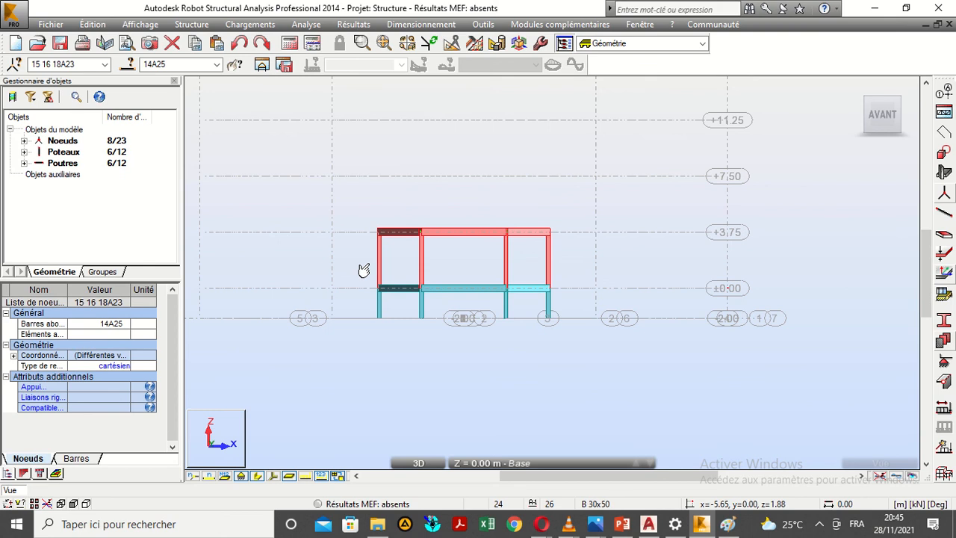
left_click(96, 25)
mouse_move(115, 199)
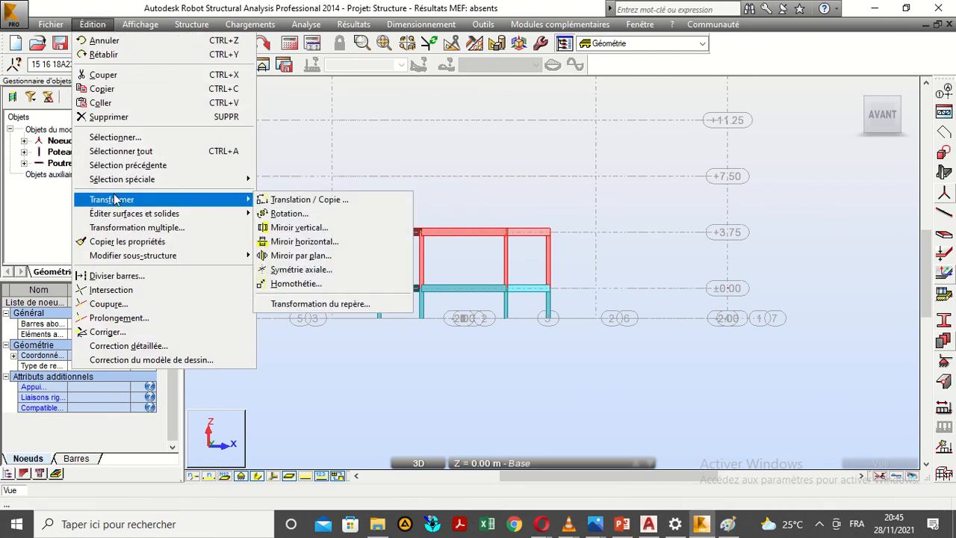
left_click(299, 202)
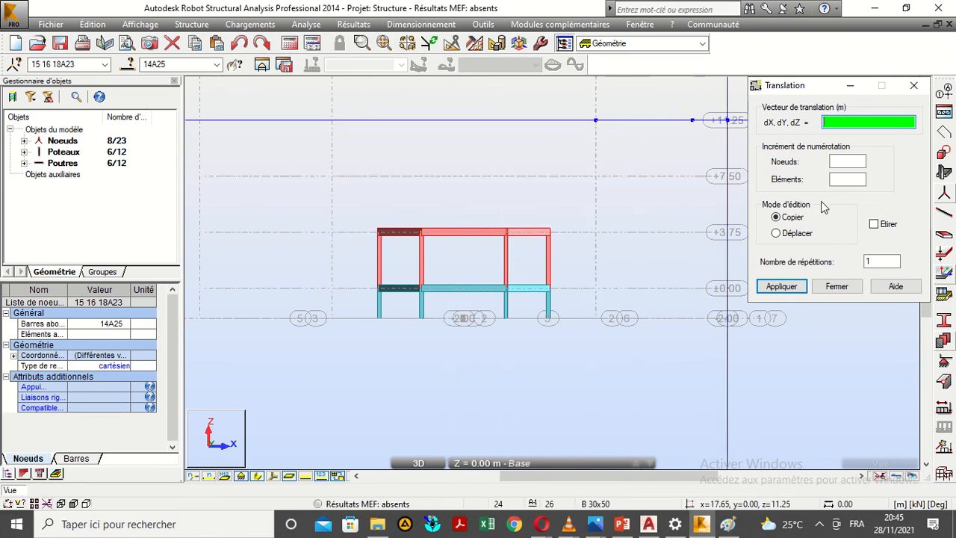
left_click(866, 261)
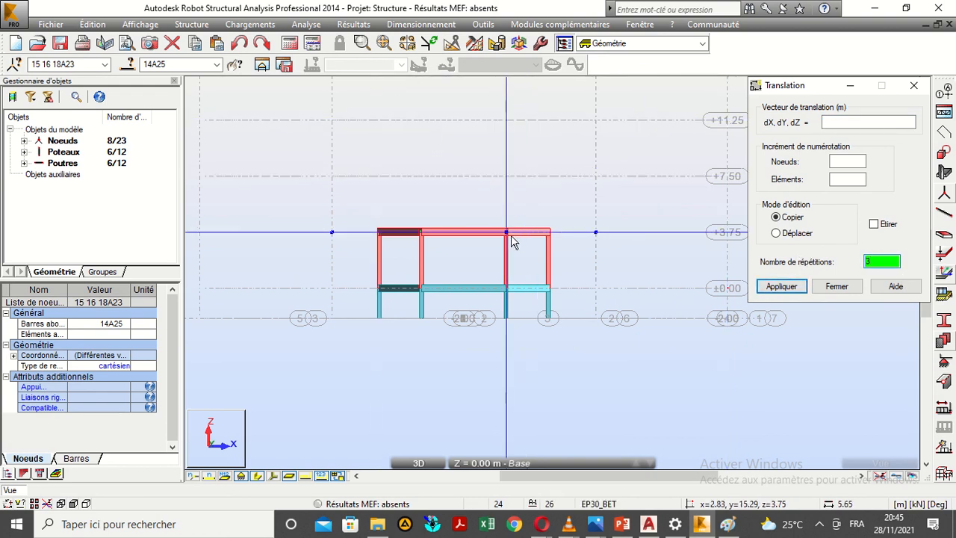
left_click(507, 289)
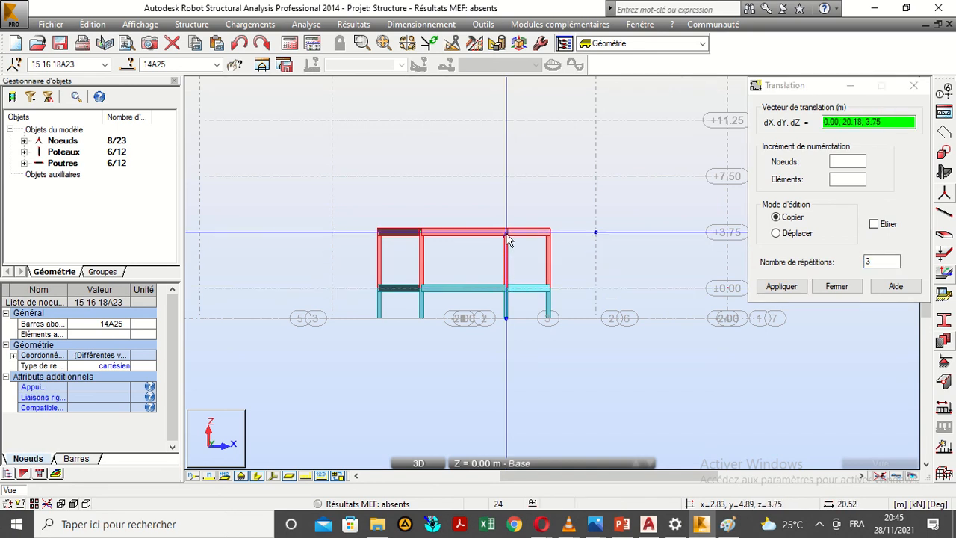
left_click(507, 233)
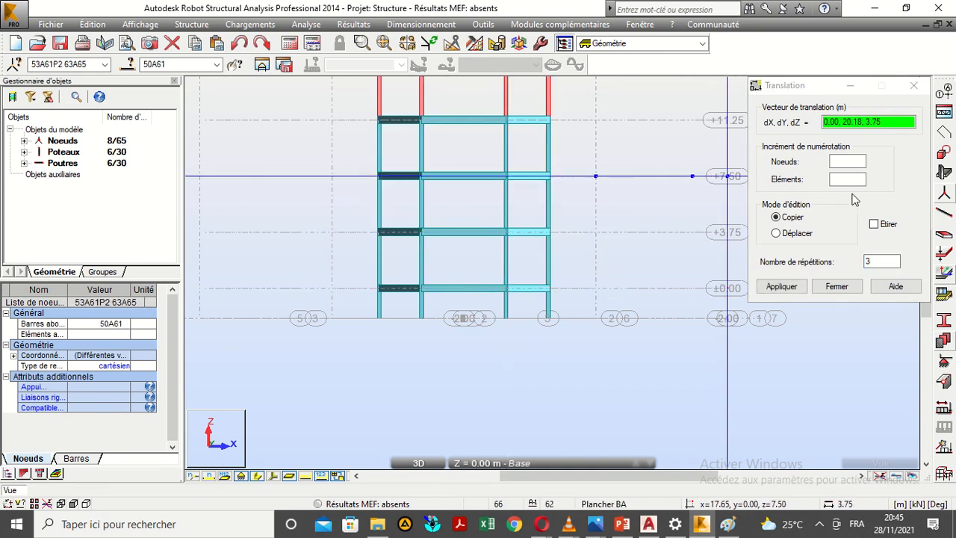
- Apply the same translation to the copied storey once more, close the Translation dialog, and undo this extra set of copies
left_click(782, 287)
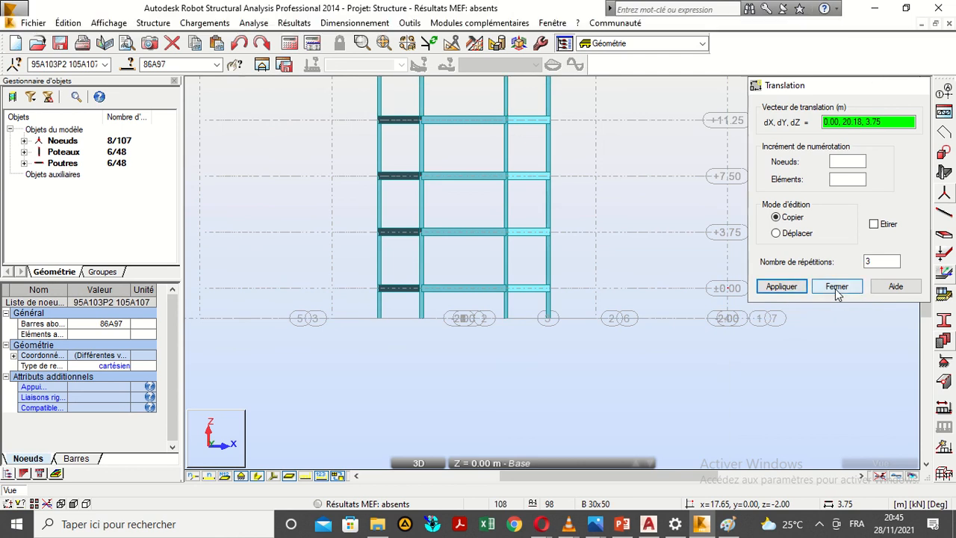
left_click(836, 286)
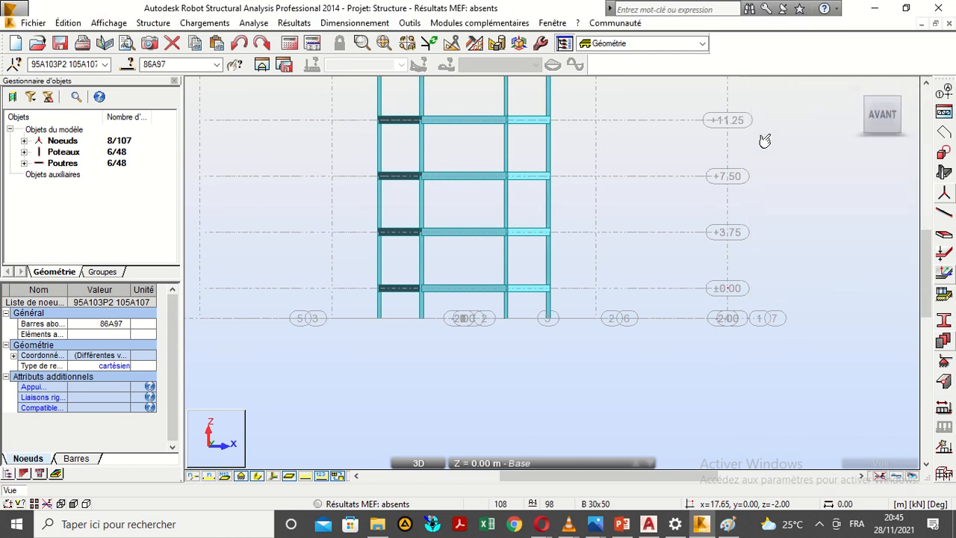
left_click(926, 83)
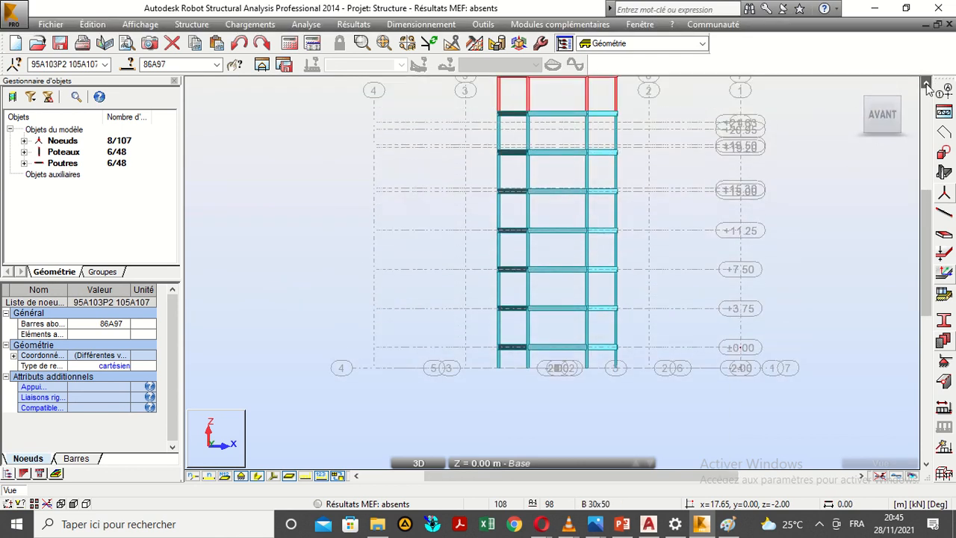
left_click(237, 45)
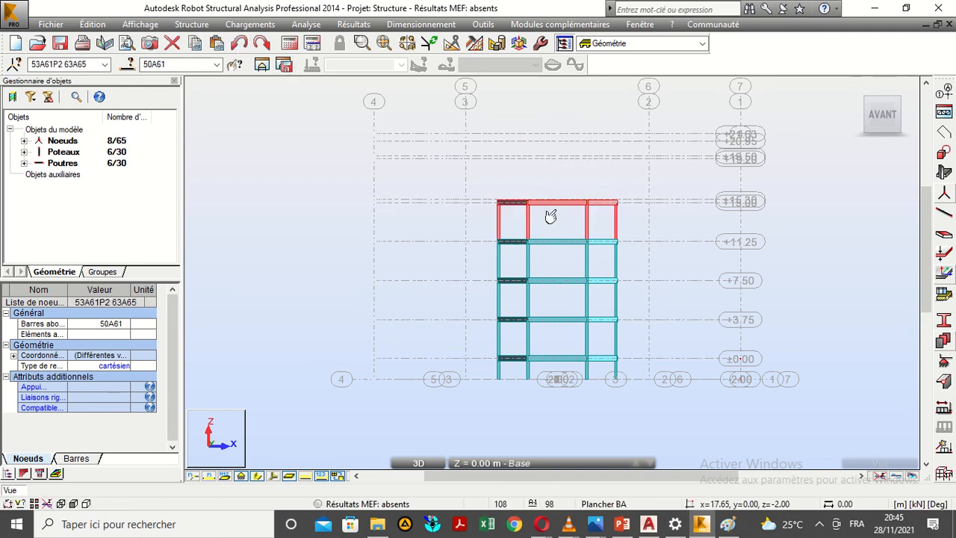
- Check the alignment of the copied storeys in 3D and from above, and undo the remaining translation copies
scroll(550, 216, "up", 3)
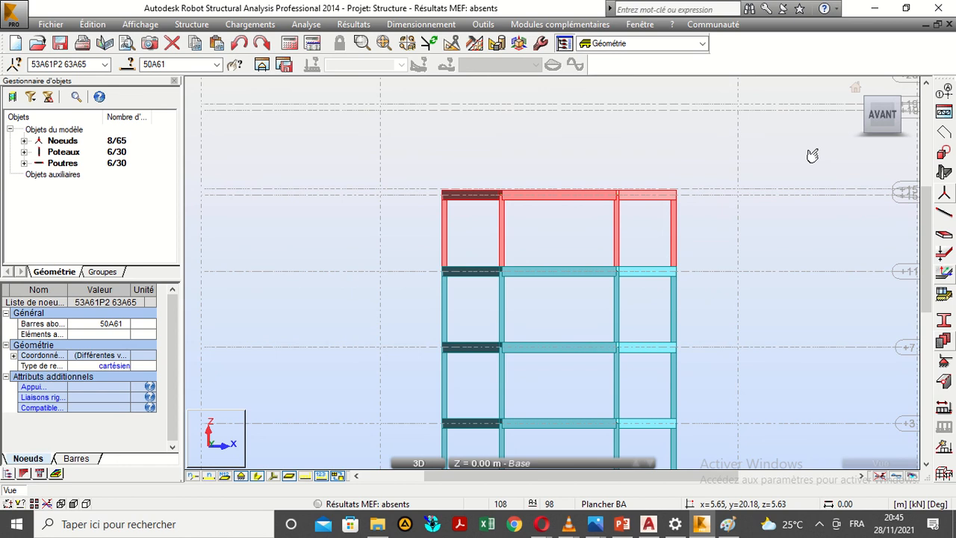
scroll(732, 220, "down", 1)
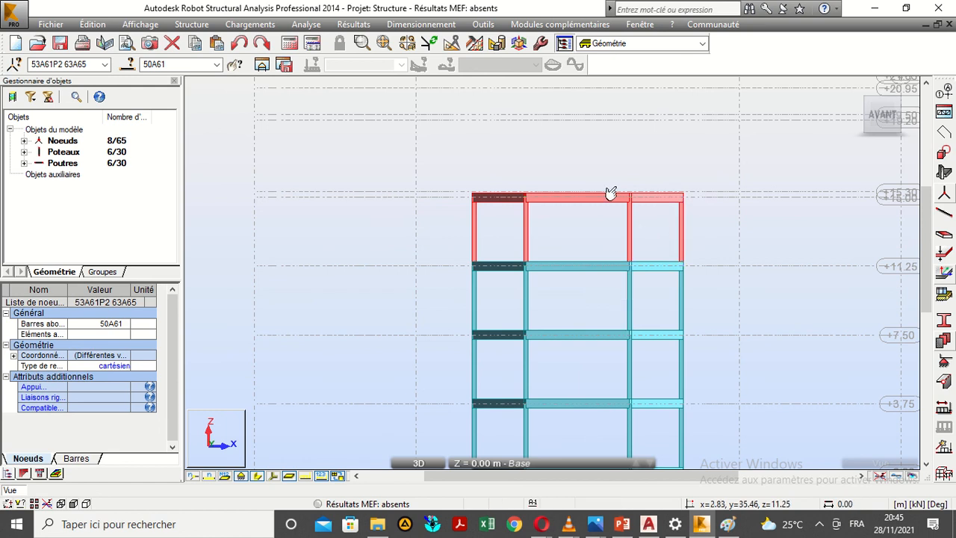
left_click(857, 88)
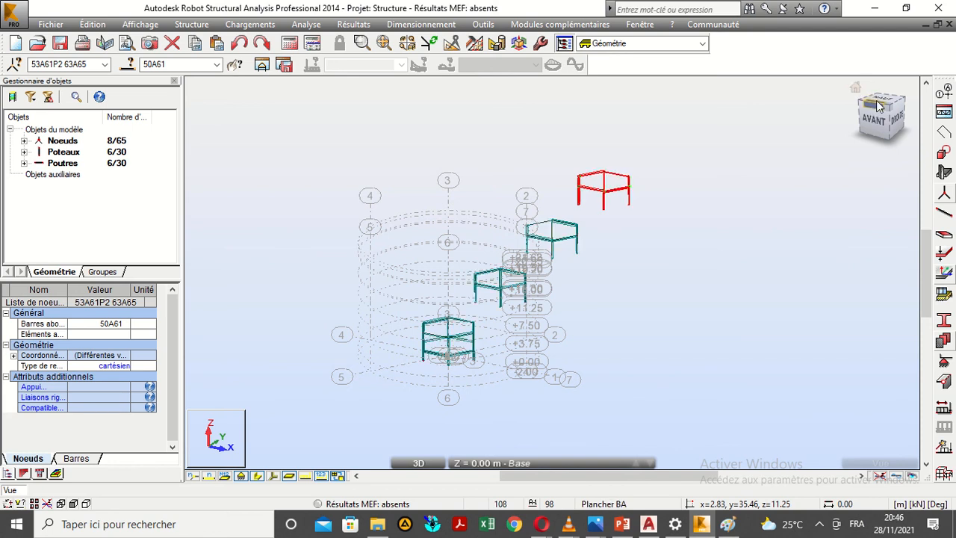
left_click(875, 108)
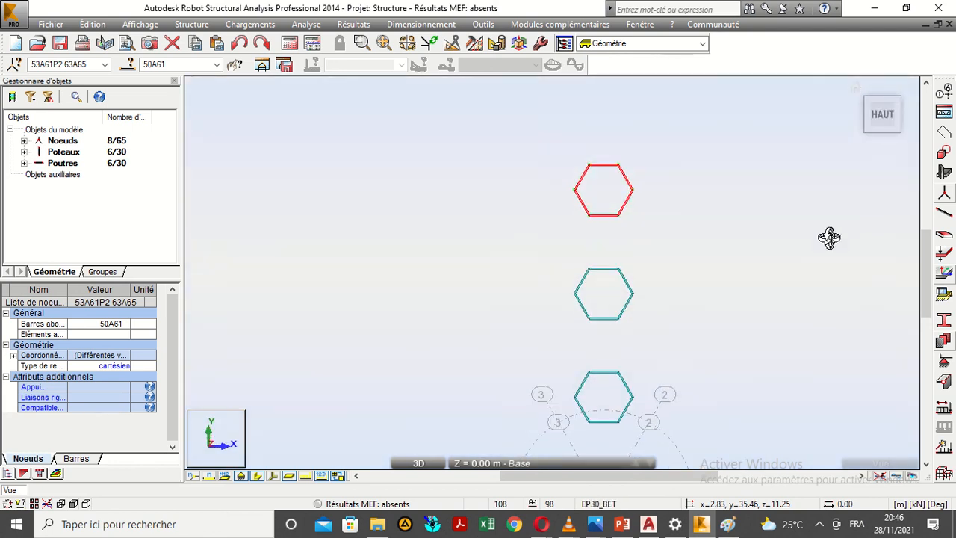
left_click_drag(747, 350, 745, 301)
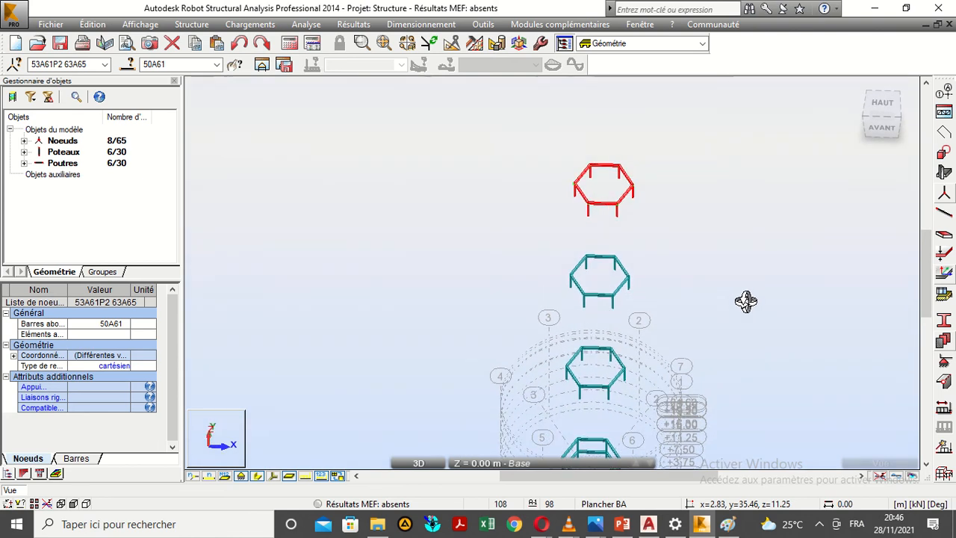
left_click(239, 42)
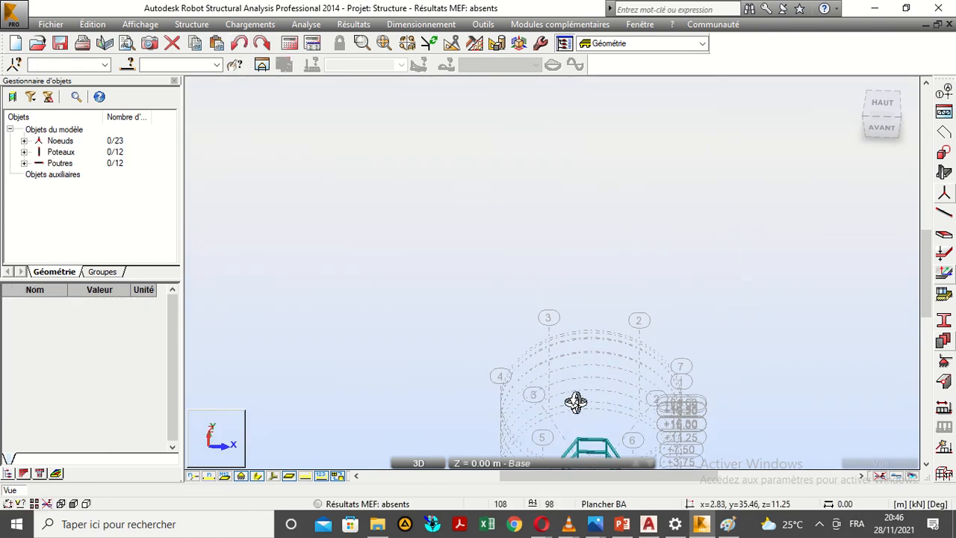
- Copy the +3.75 storey's columns and beams upward 3 times, picking the vector 0.00, 0.00, 3.75 along one column in 3D
left_click_drag(578, 412, 572, 369)
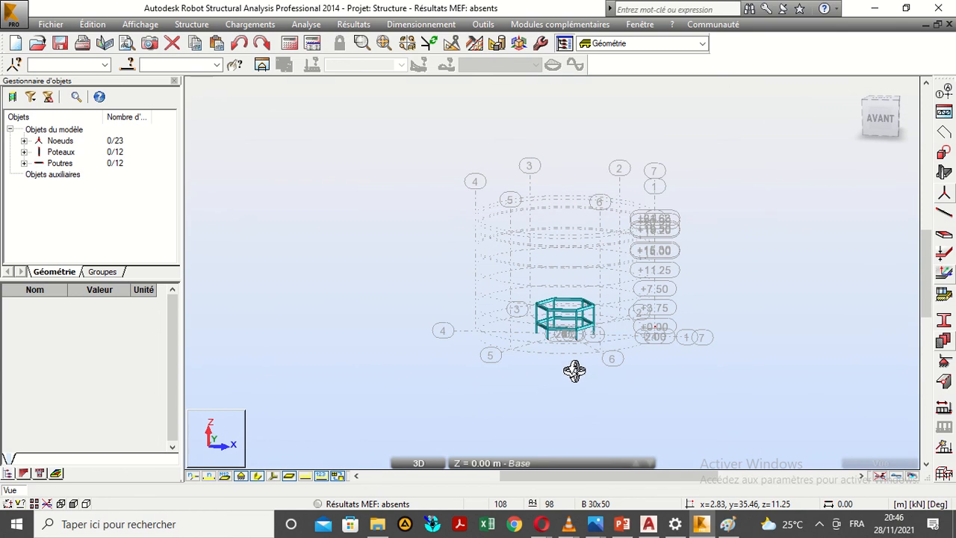
scroll(572, 369, "up", 3)
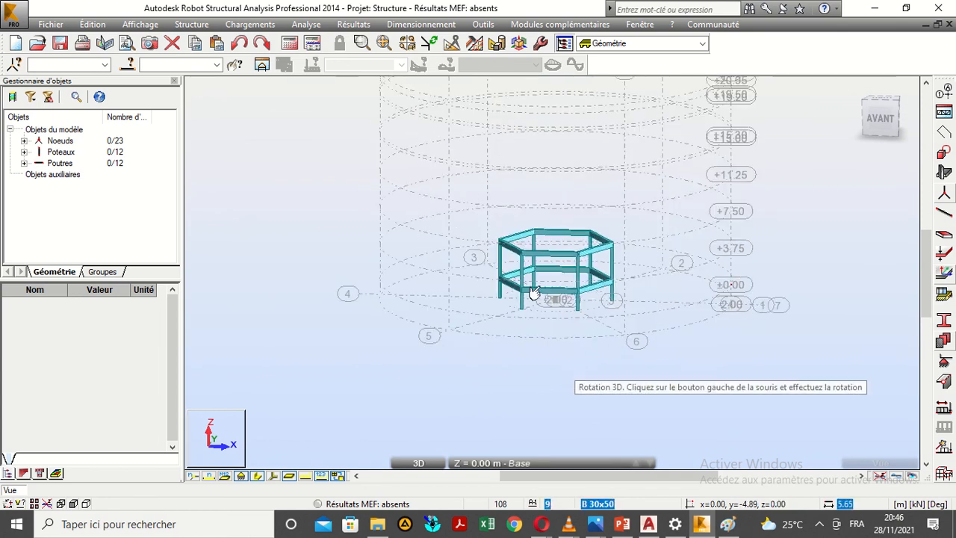
left_click_drag(615, 218, 475, 269)
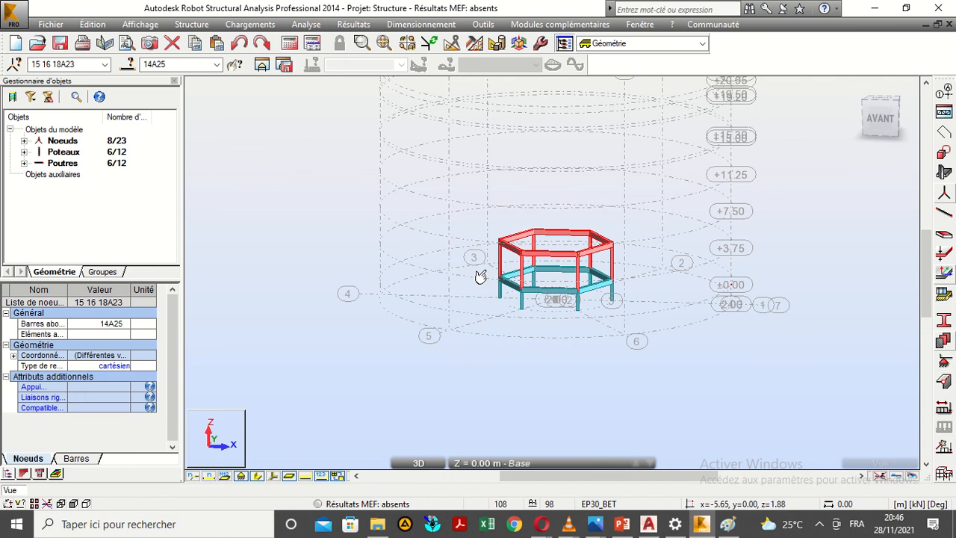
left_click(94, 24)
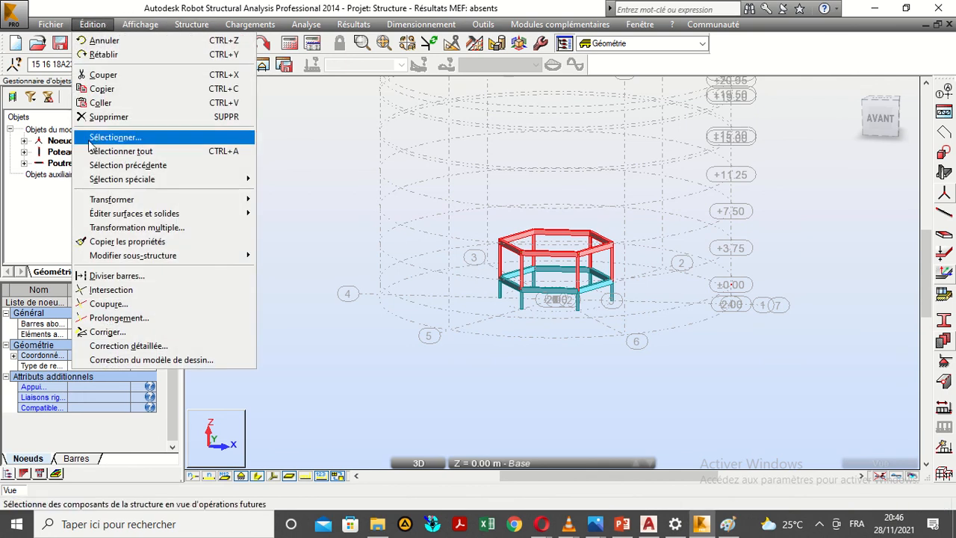
mouse_move(162, 204)
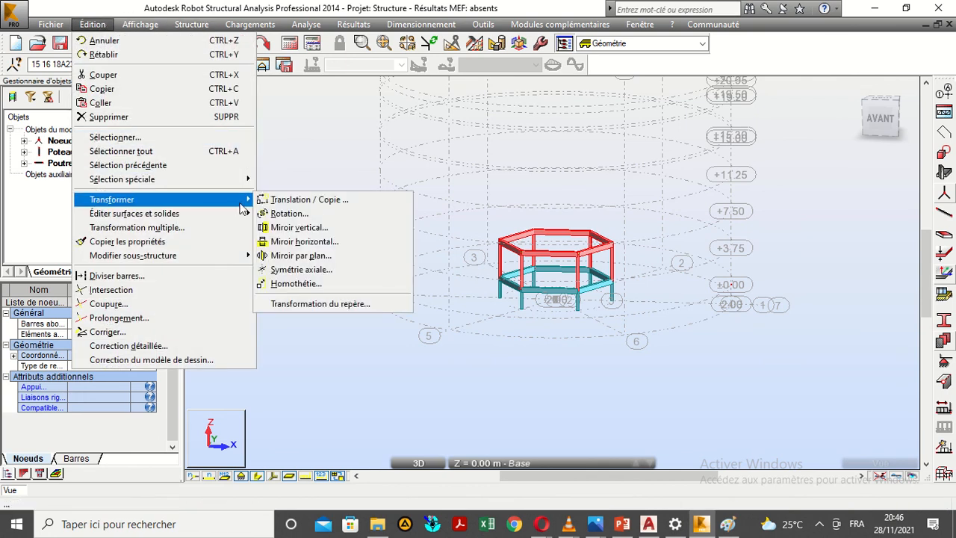
left_click(277, 201)
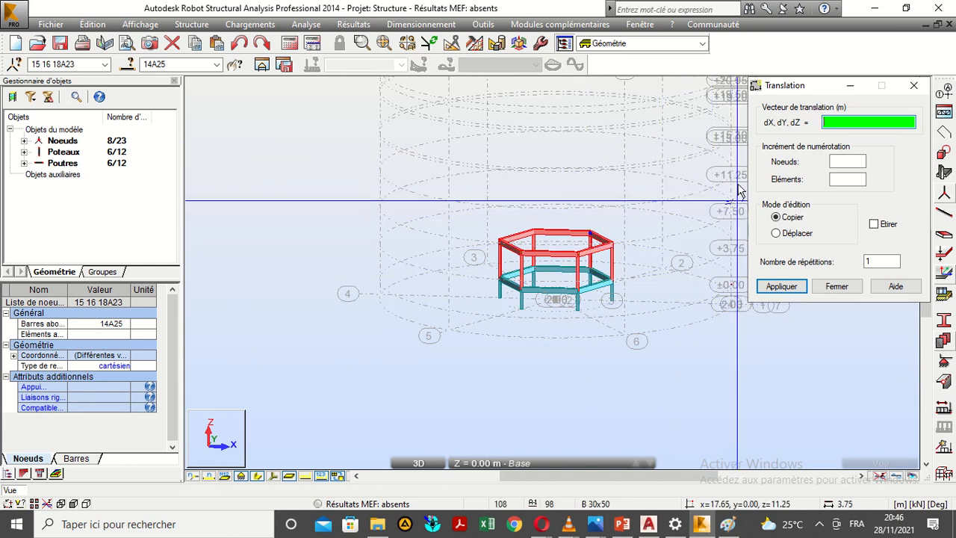
left_click(866, 261)
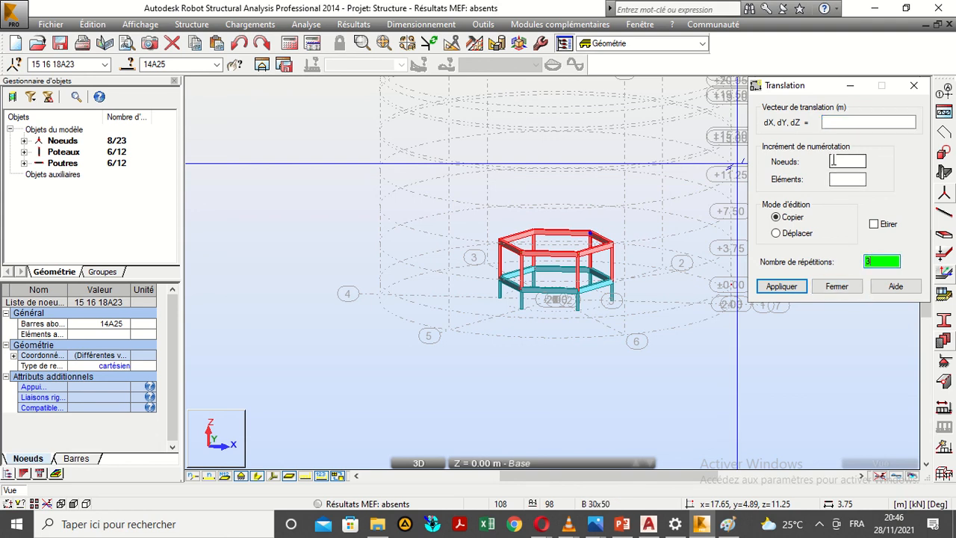
left_click(578, 289)
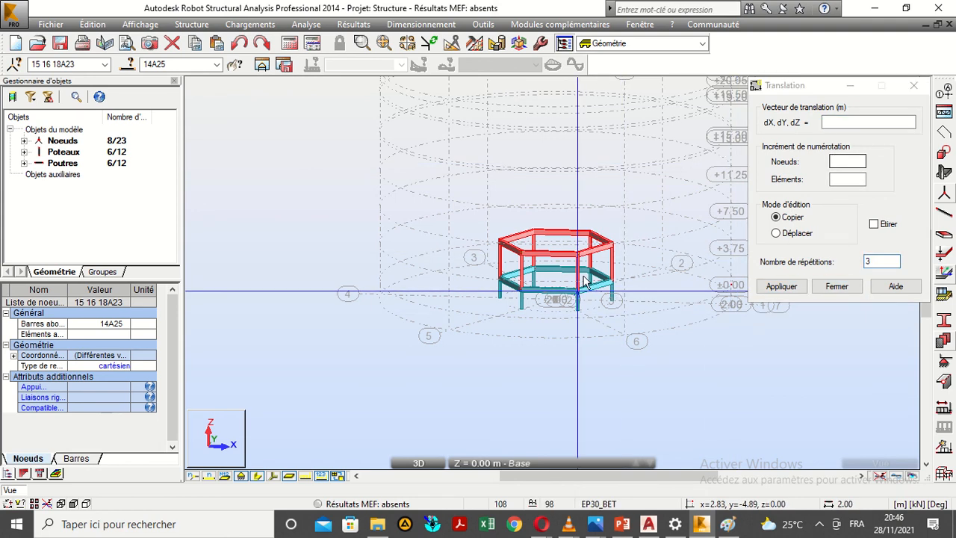
left_click(578, 254)
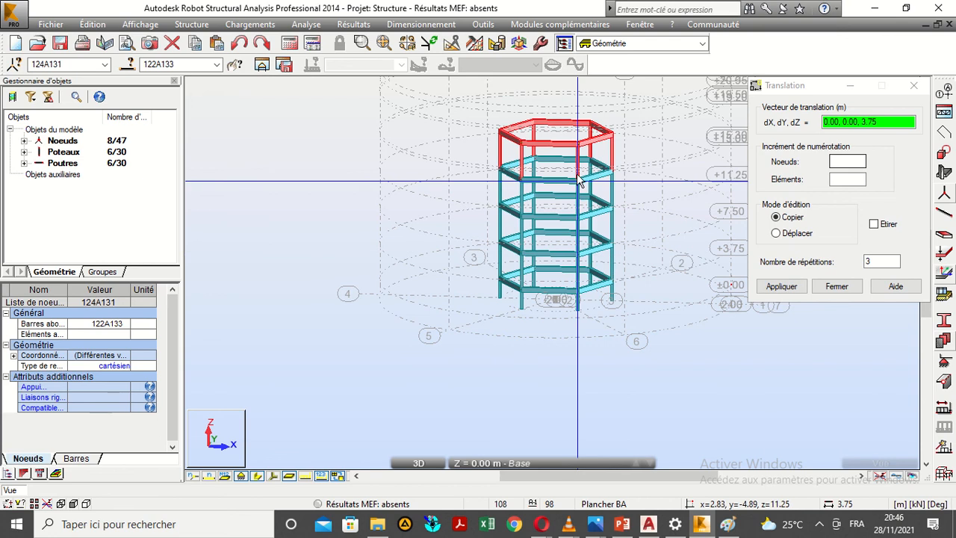
left_click(835, 287)
- Examine the stacked storeys in 3D, clear the selection, and check the hexagonal ring's alignment from above
left_click(856, 88)
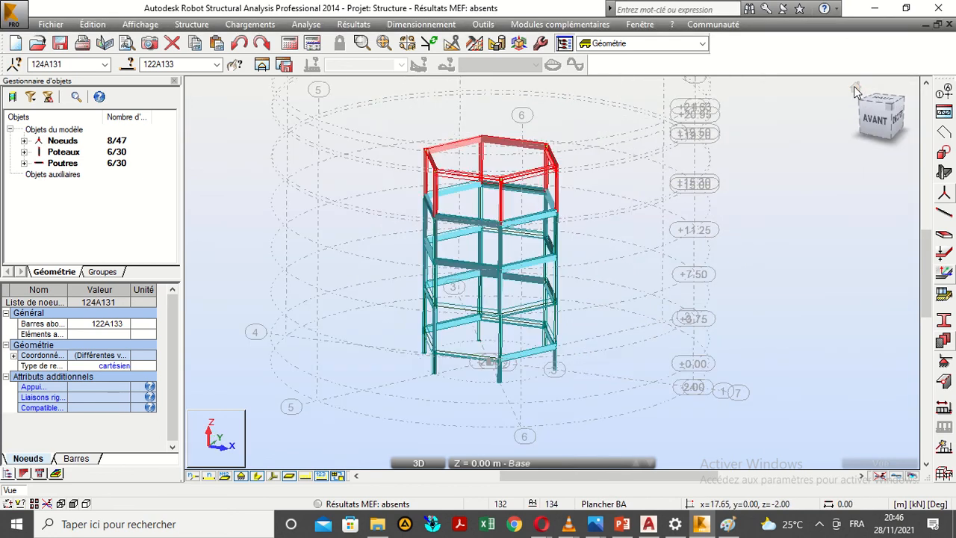
middle_click_drag(497, 265, 531, 257, "shift")
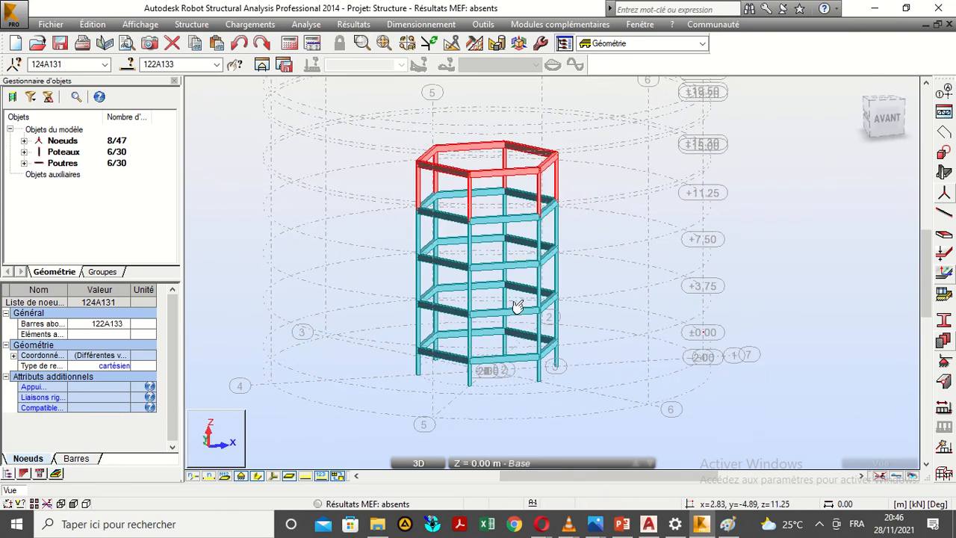
left_click(754, 167)
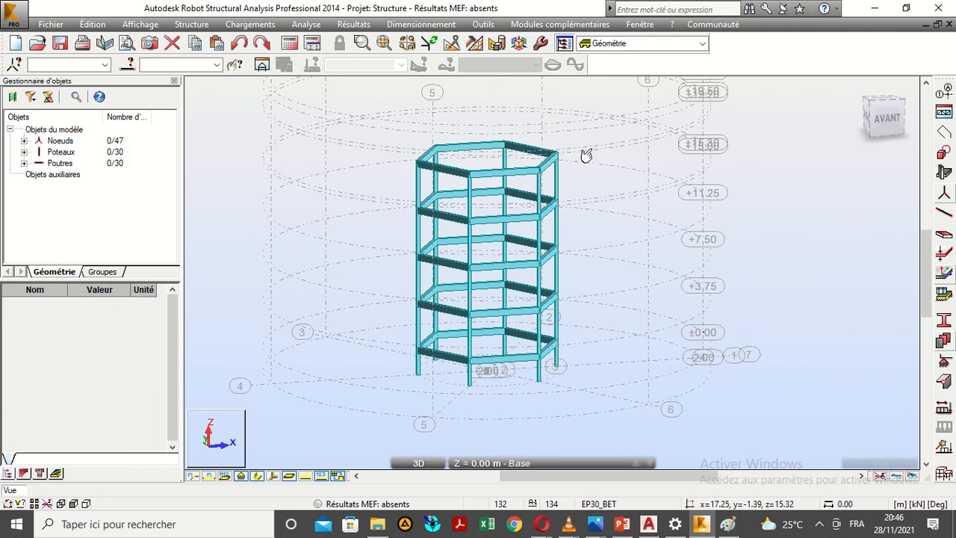
left_click(887, 103)
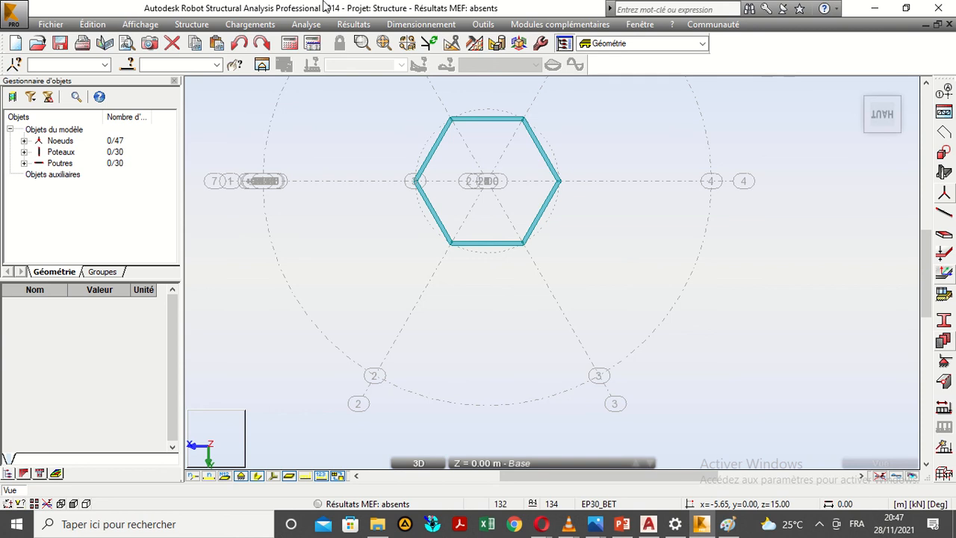
mouse_move(340, 4)
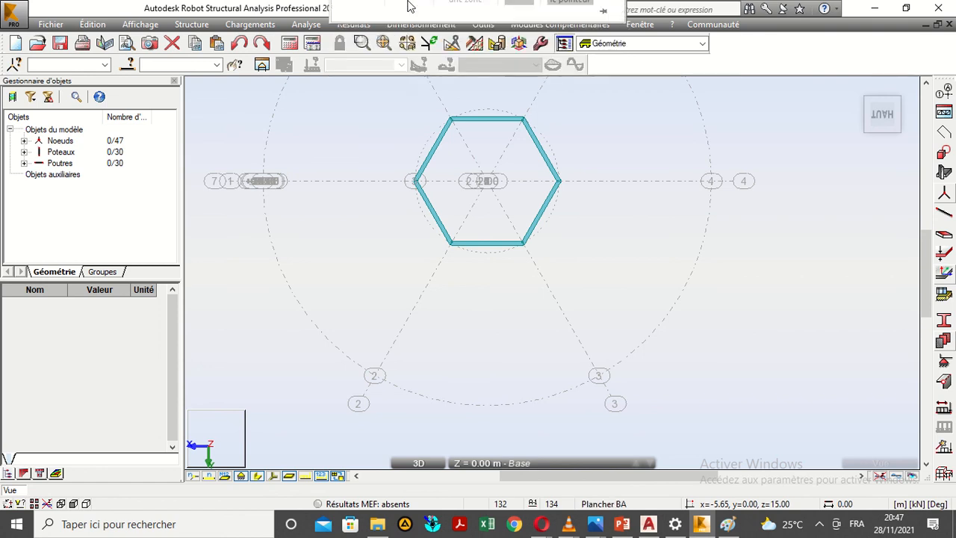
mouse_move(407, 4)
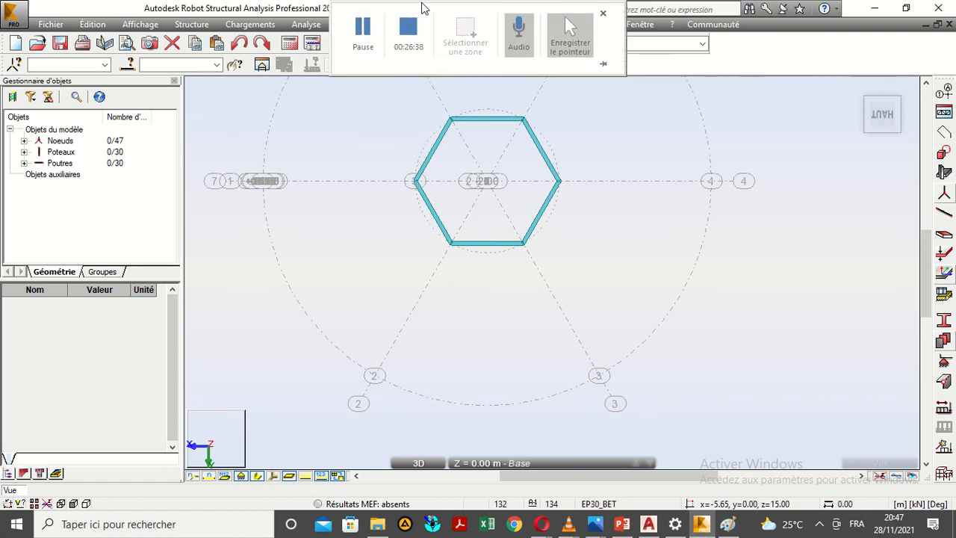